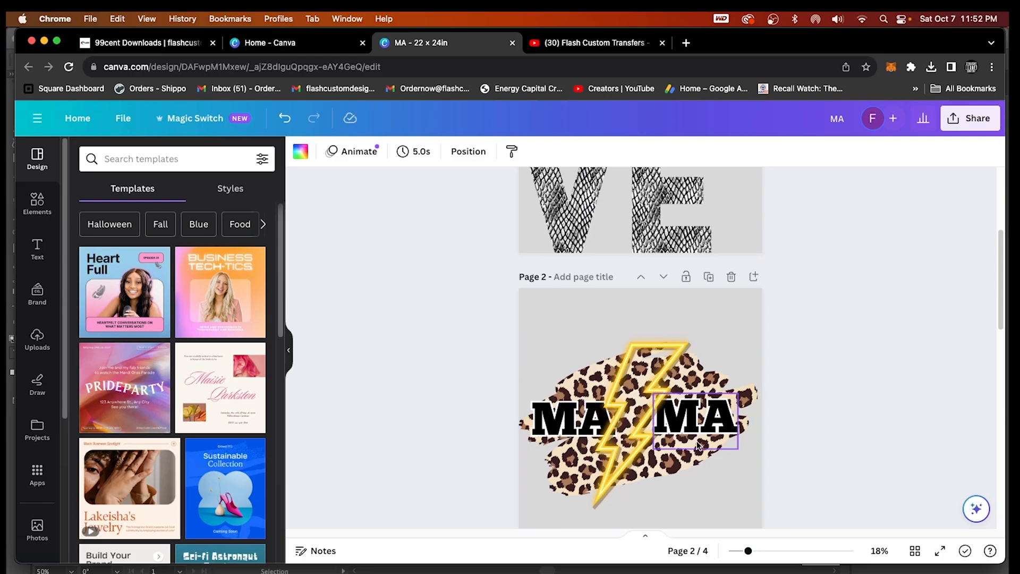
Scroll back up to Page 1 of the design, then bring up the Flash 99cent Downloads page
scroll(673, 430, "up", 5)
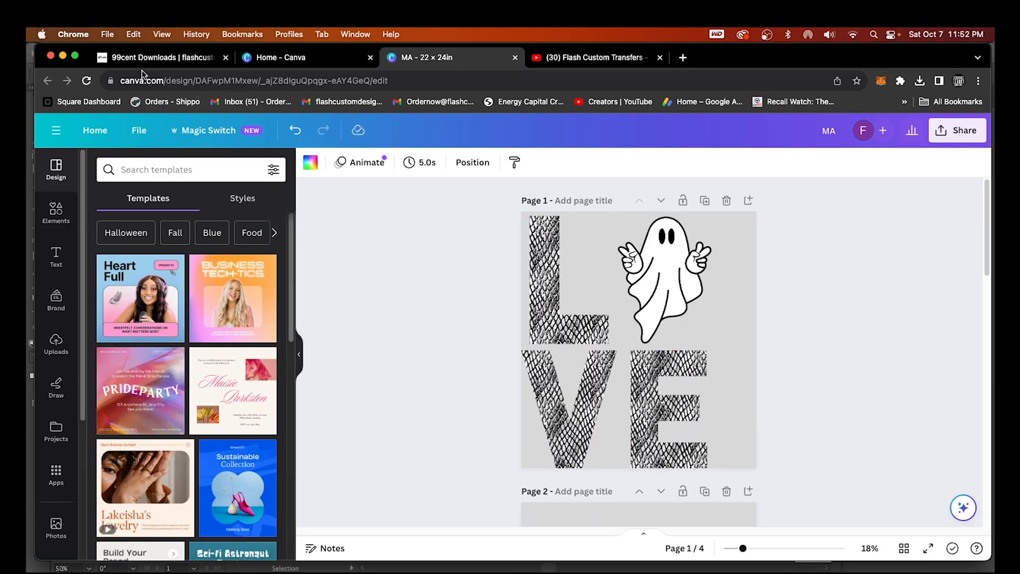
left_click(128, 30)
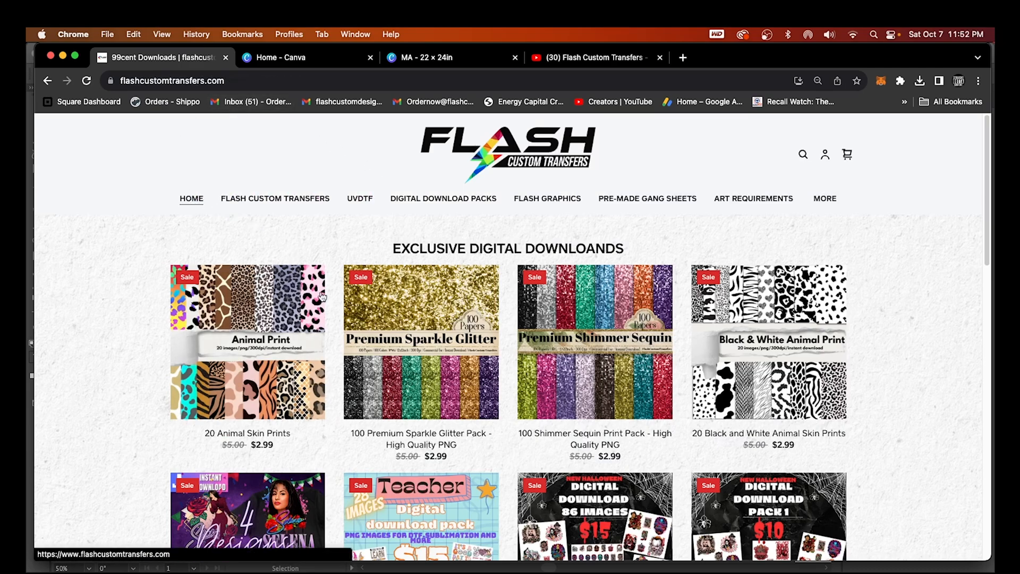
left_click(192, 199)
scroll(627, 478, "down", 5)
scroll(614, 467, "down", 1)
scroll(610, 465, "up", 5)
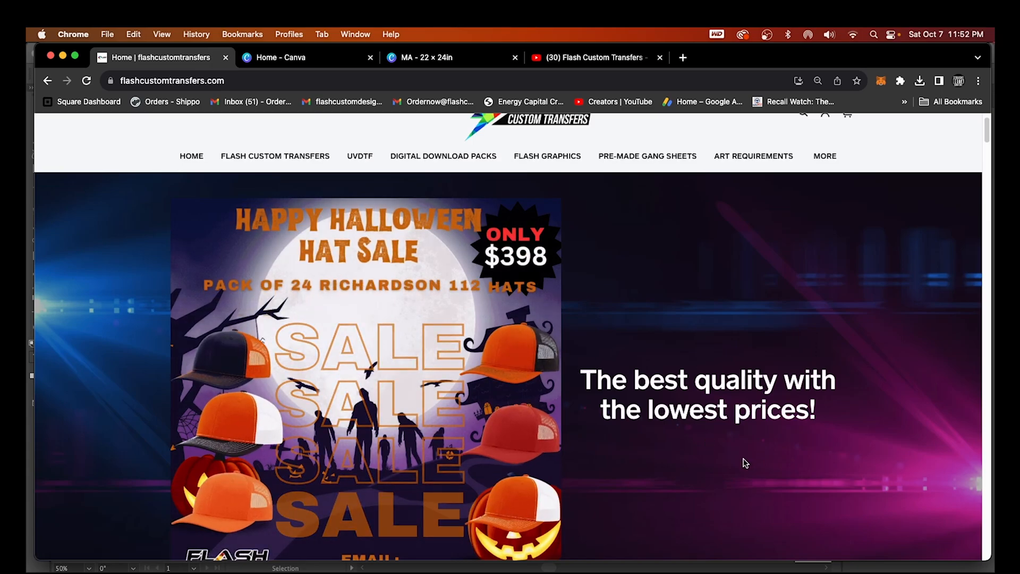
scroll(691, 468, "down", 7)
scroll(585, 372, "down", 2)
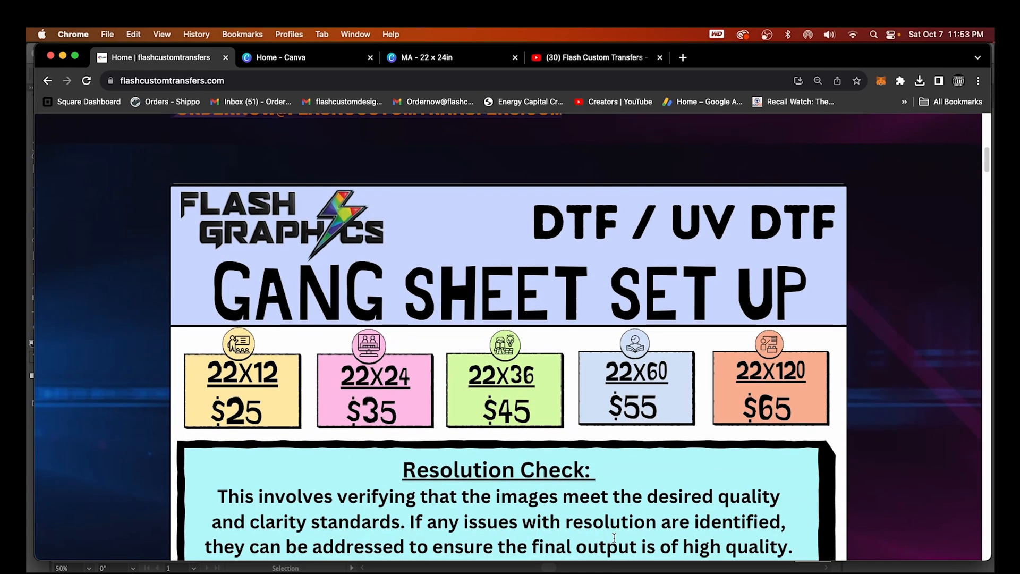
scroll(607, 533, "down", 2)
scroll(664, 493, "down", 5)
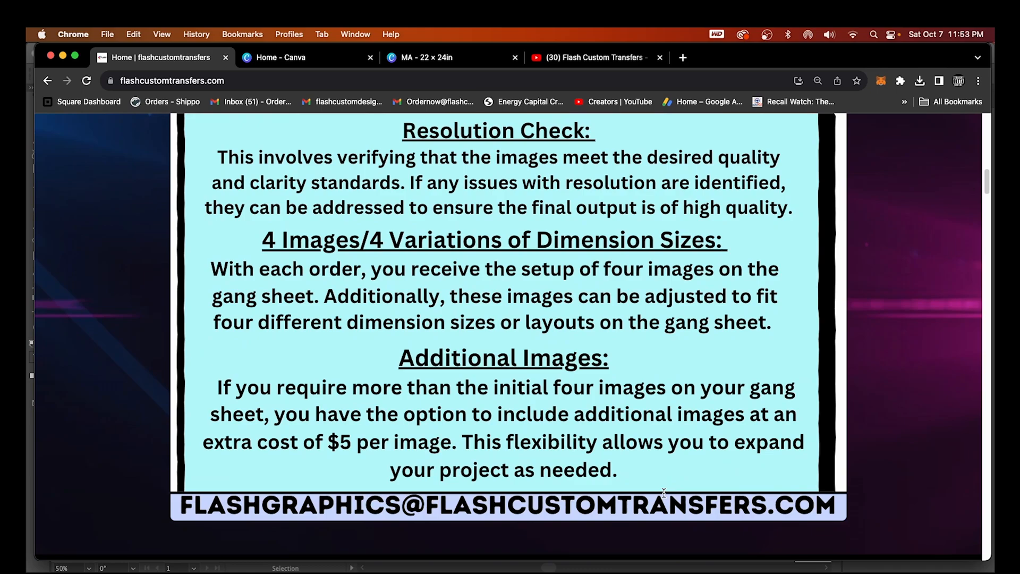
scroll(663, 493, "up", 15)
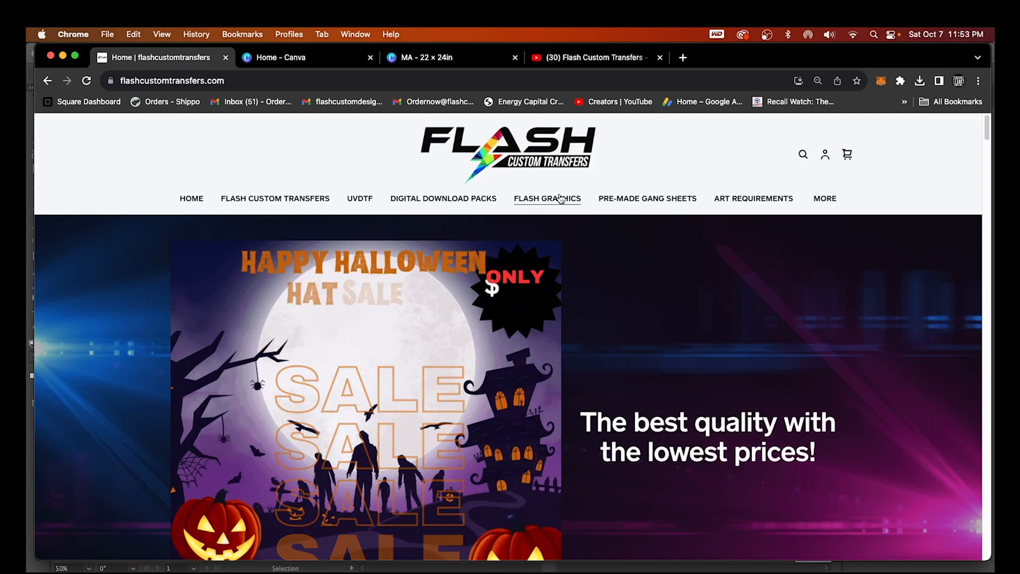
left_click(425, 199)
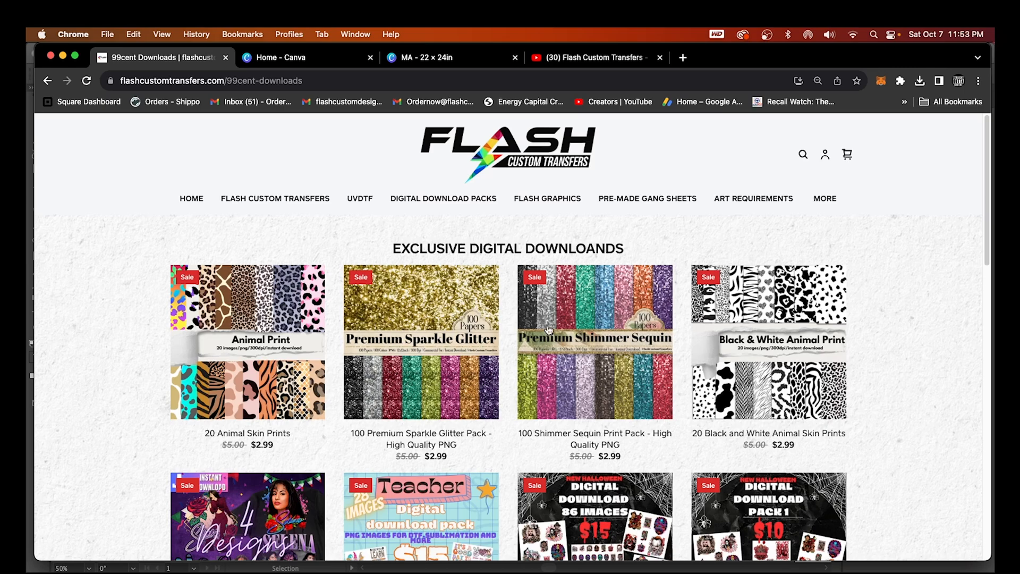
left_click(605, 60)
scroll(499, 274, "up", 4)
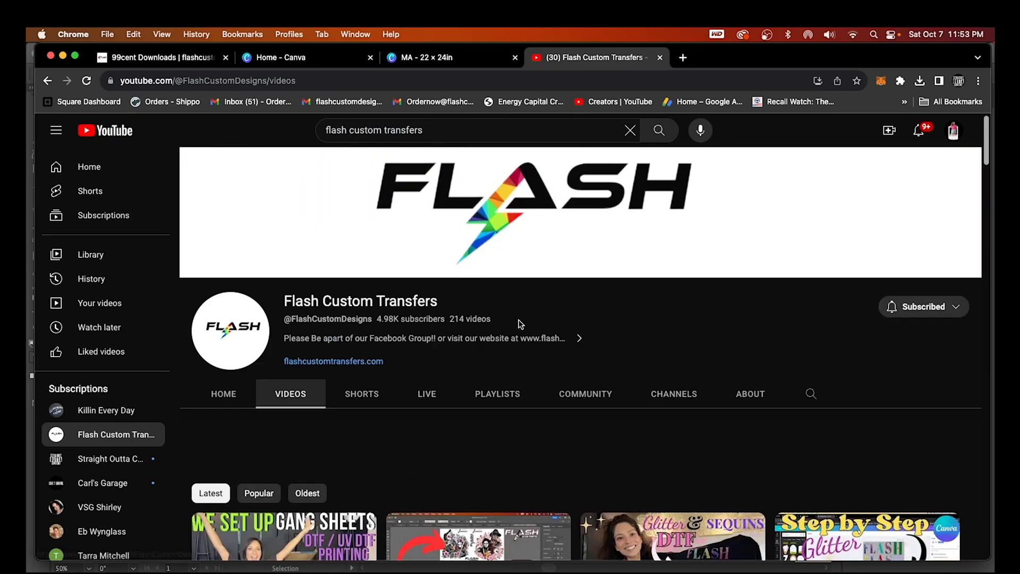
scroll(625, 415, "down", 4)
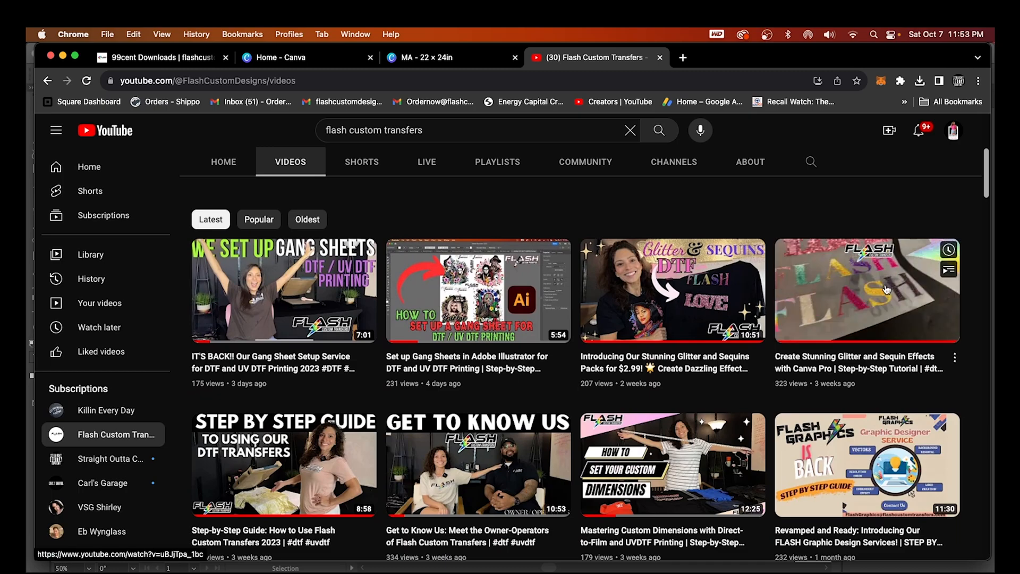
scroll(970, 401, "up", 1)
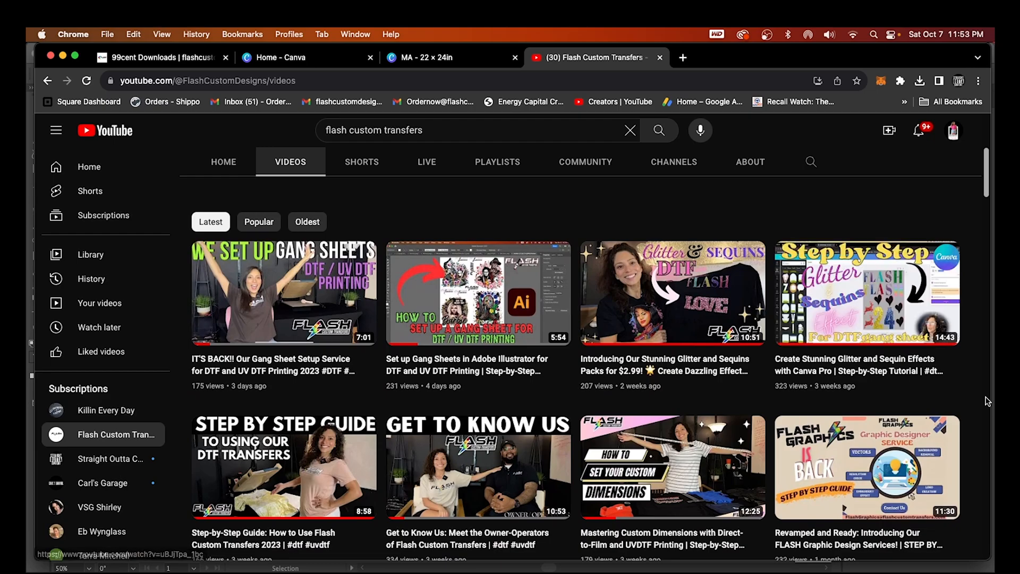
scroll(970, 404, "up", 3)
left_click(194, 58)
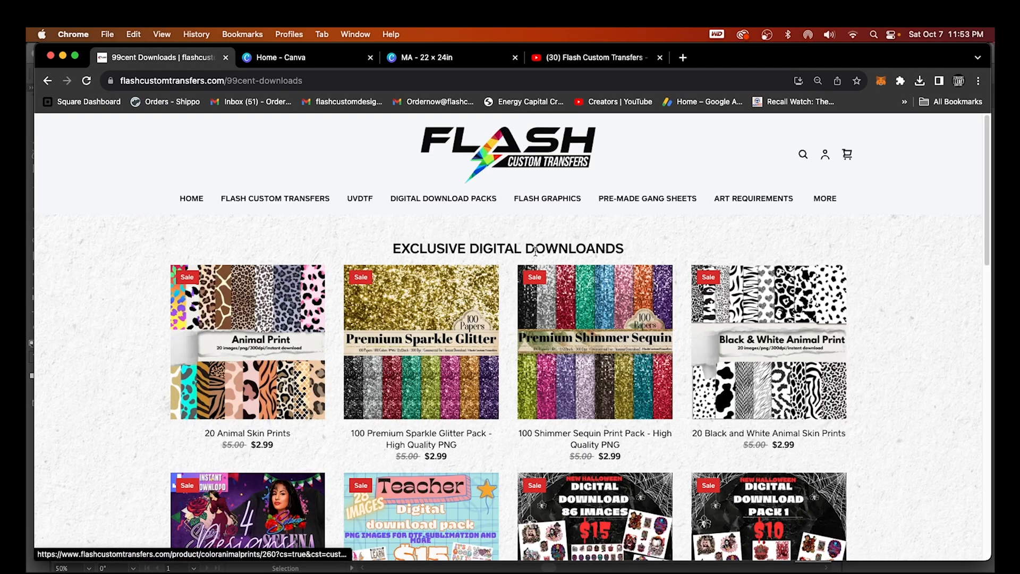
From Canva's home page, start a custom-size design measured in inches
left_click(306, 59)
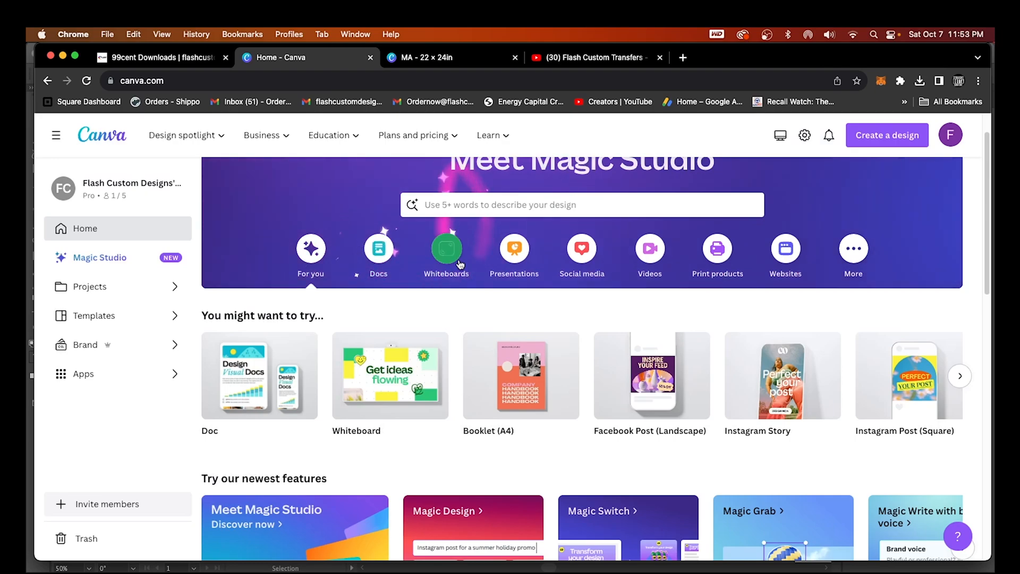
scroll(833, 416, "up", 2)
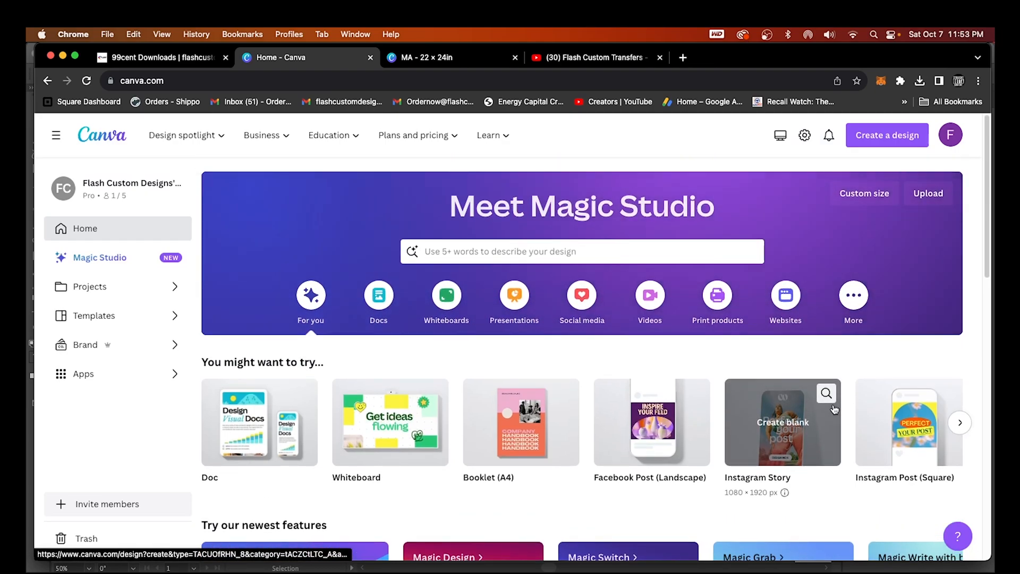
left_click(863, 138)
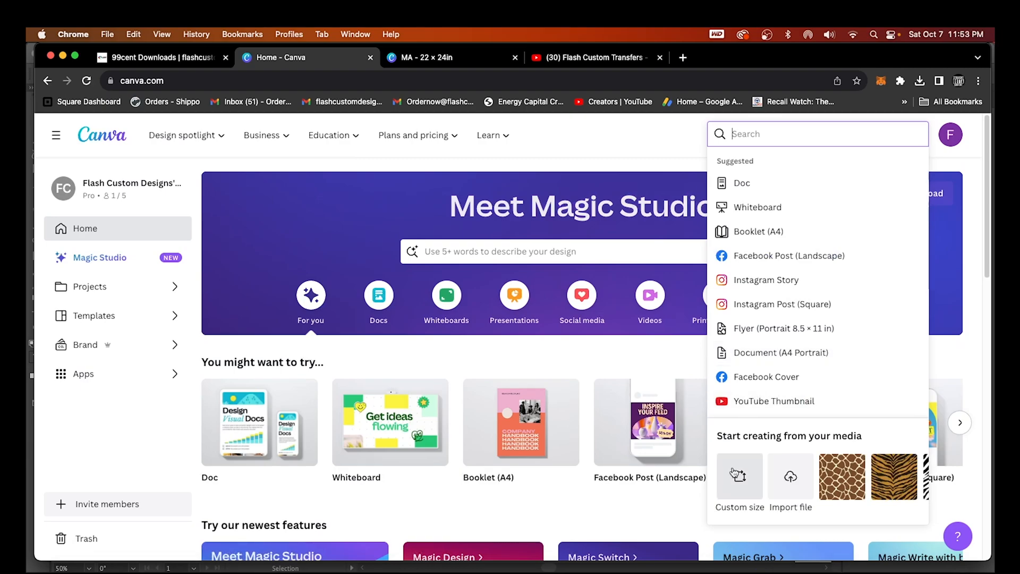
left_click(739, 485)
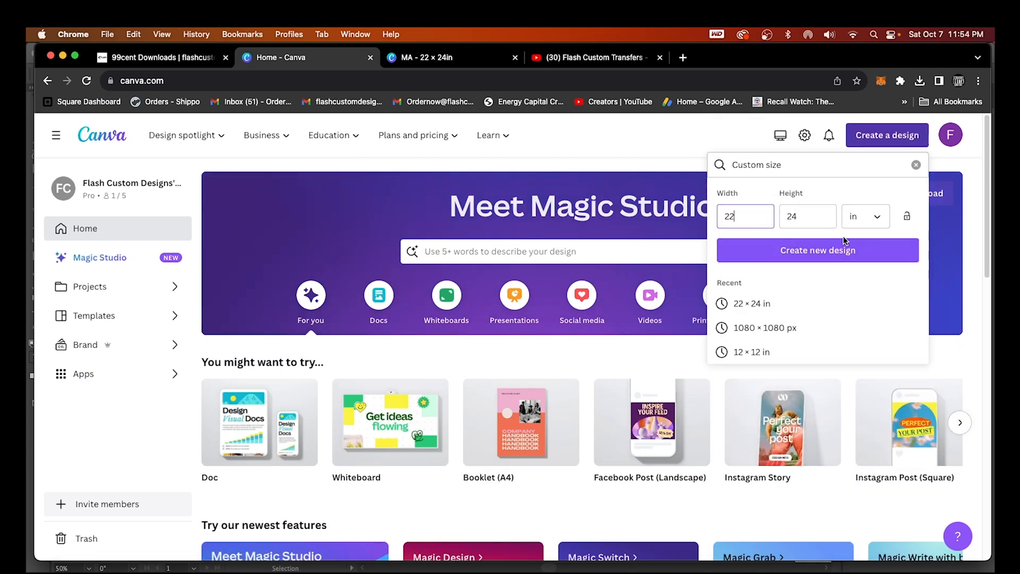
left_click(864, 222)
left_click(834, 281)
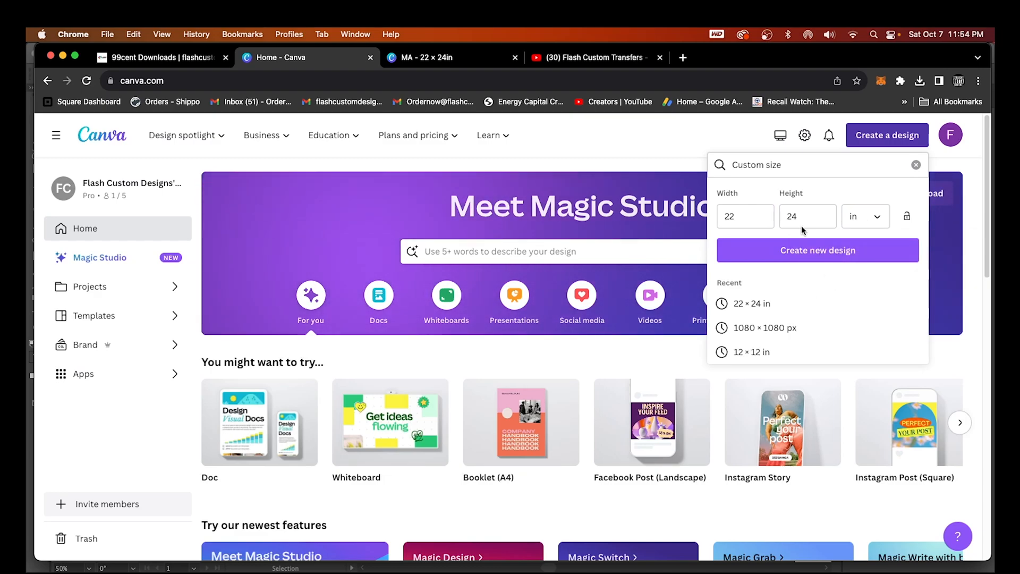
Enter width 22 and height 24 inches and create the blank design
left_click_drag(745, 221, 710, 220)
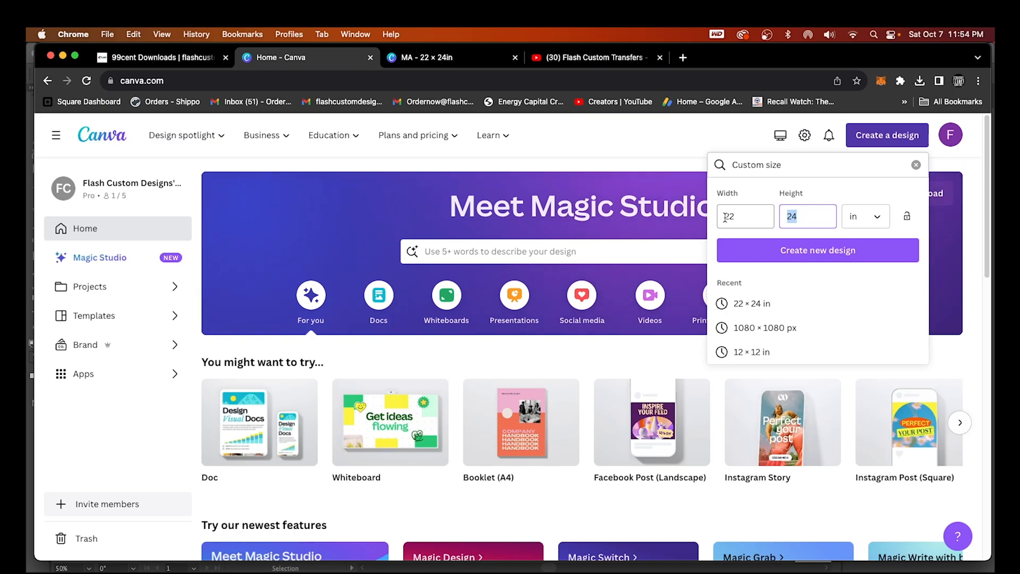
type("12")
left_click_drag(800, 218, 779, 216)
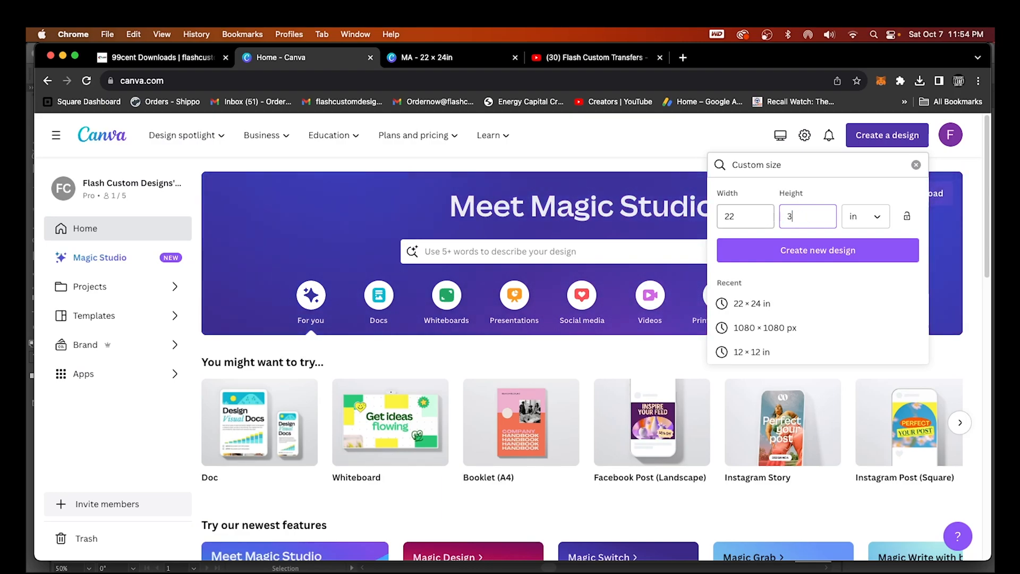
double_click(808, 217)
type("60")
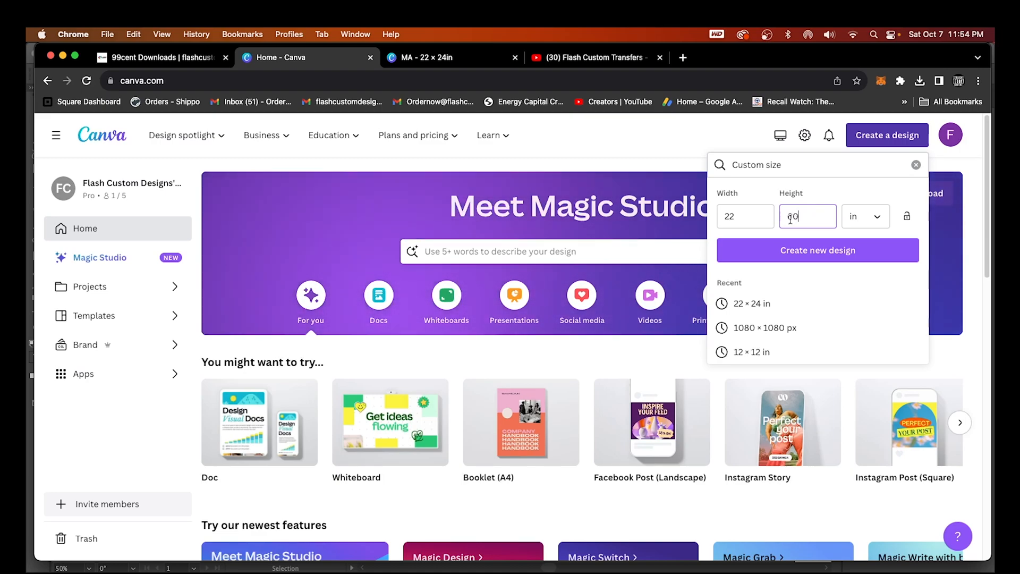
left_click_drag(808, 219, 769, 217)
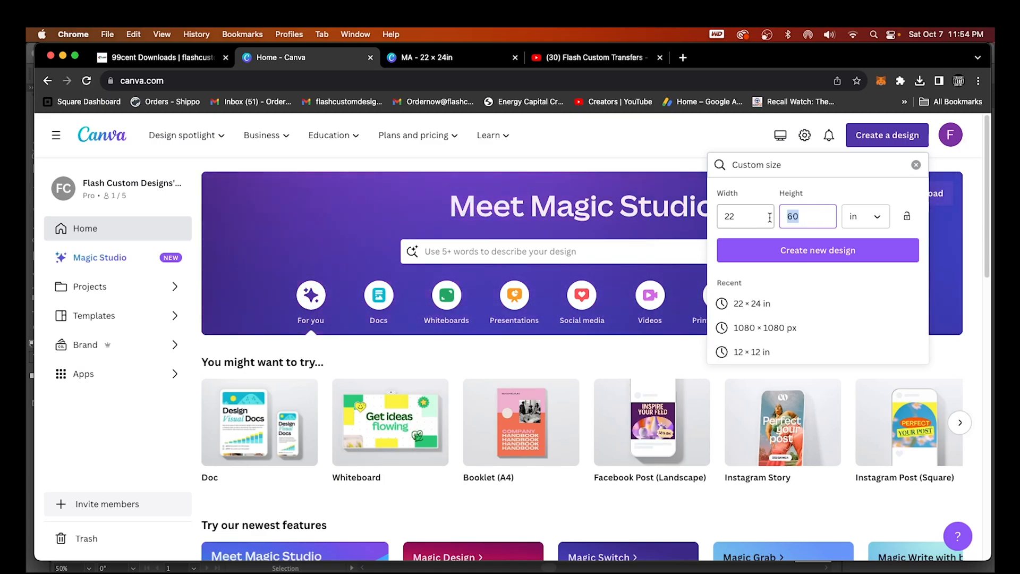
type("12")
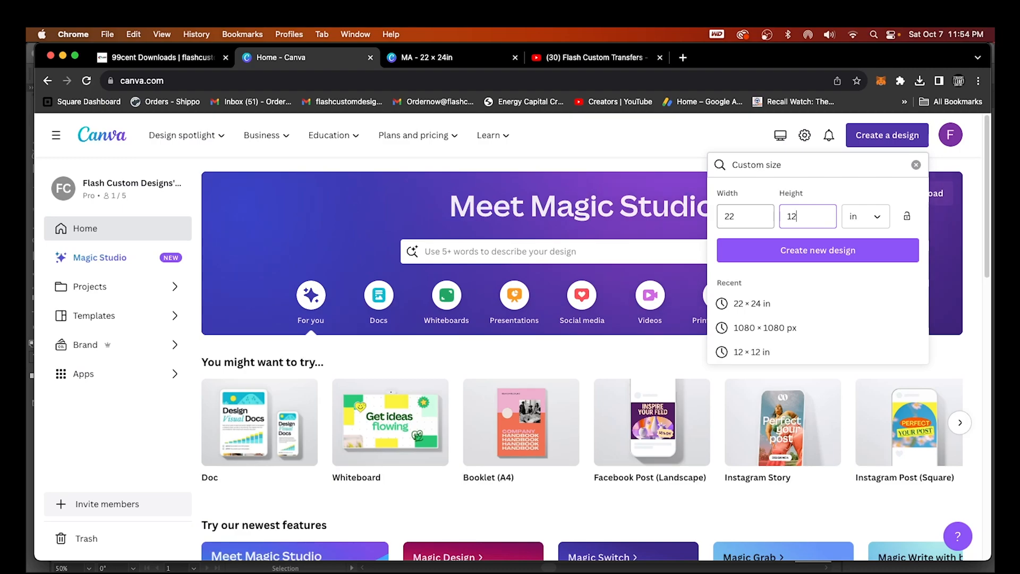
type("0")
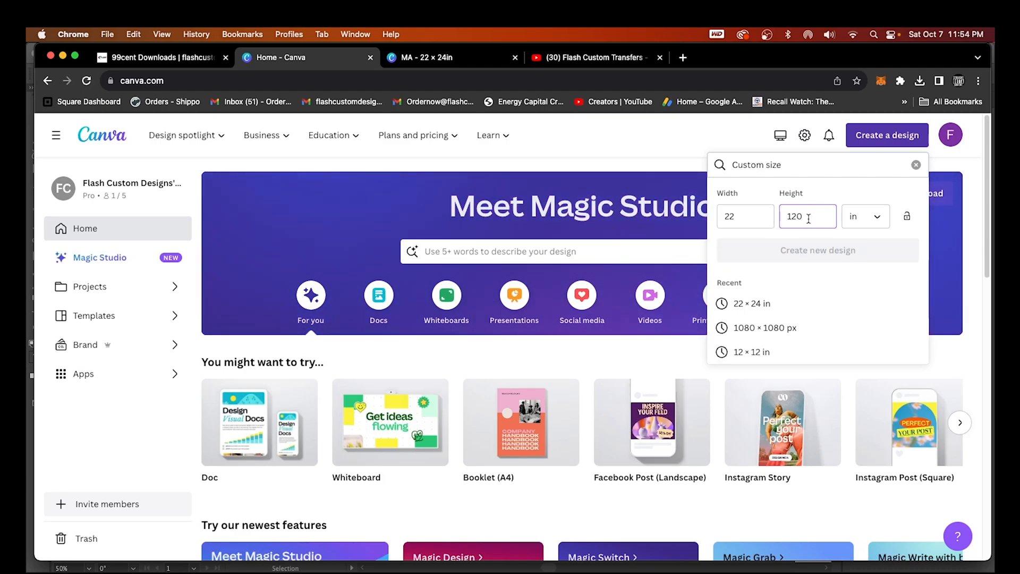
type("60")
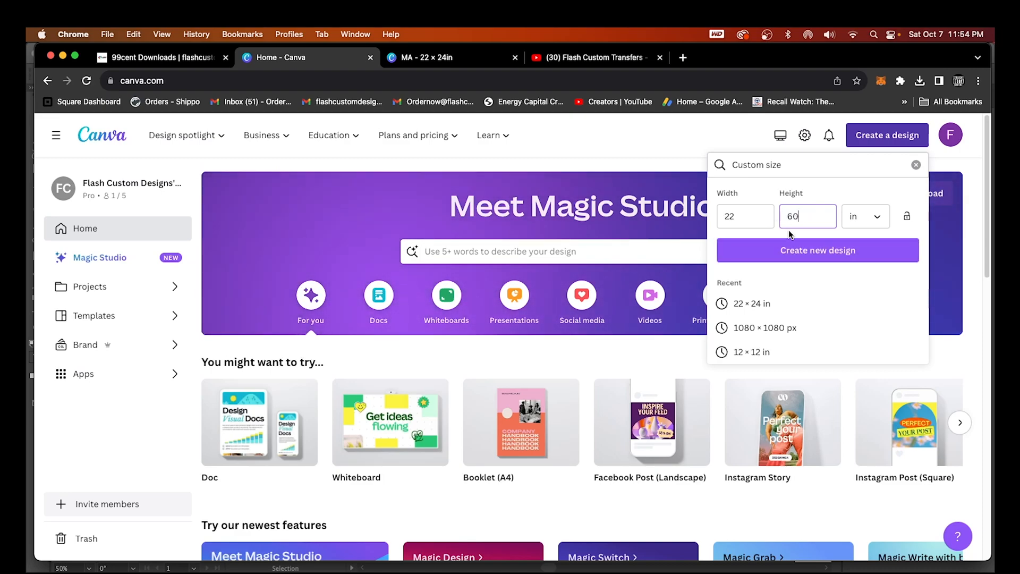
left_click_drag(798, 216, 785, 219)
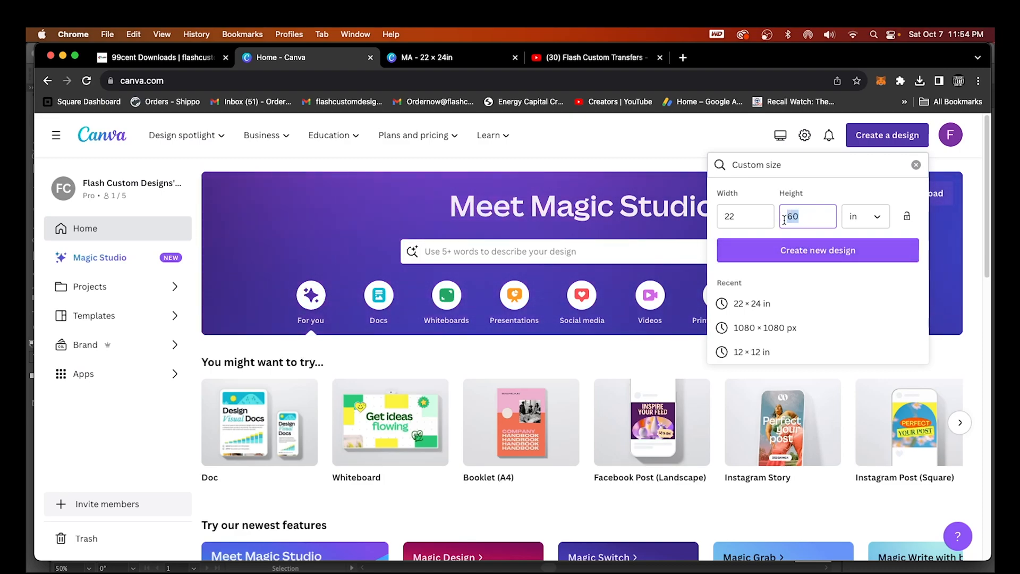
left_click(808, 255)
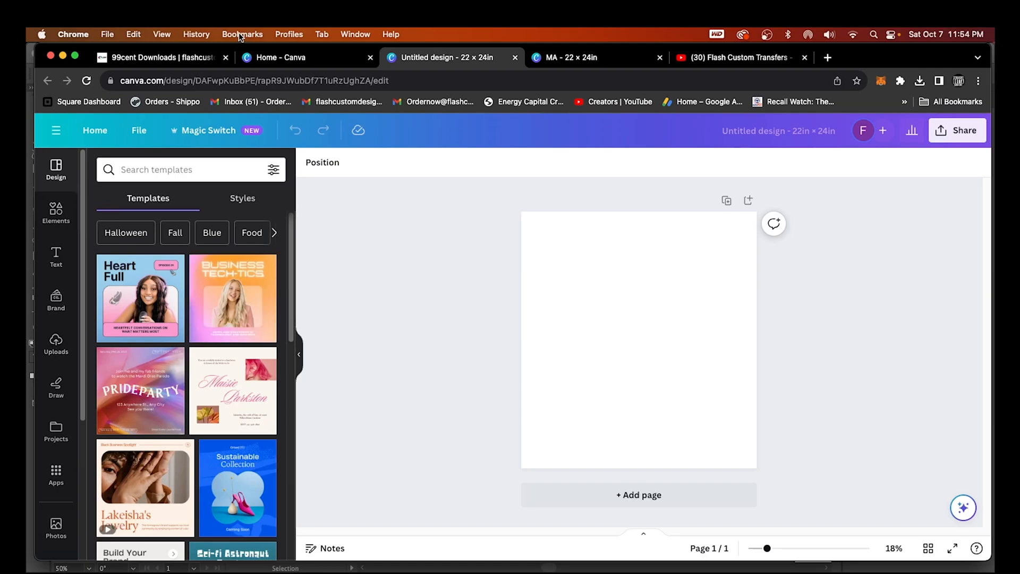
Open the 20 Black and White Animal Skin Prints product on the Flash downloads page
left_click(192, 59)
left_click(269, 308)
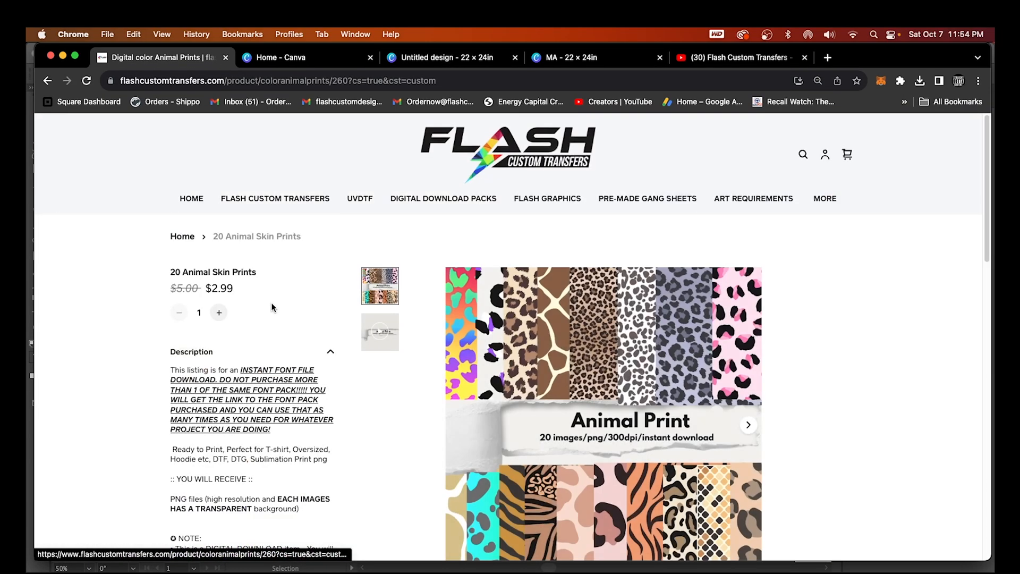
scroll(433, 446, "down", 3)
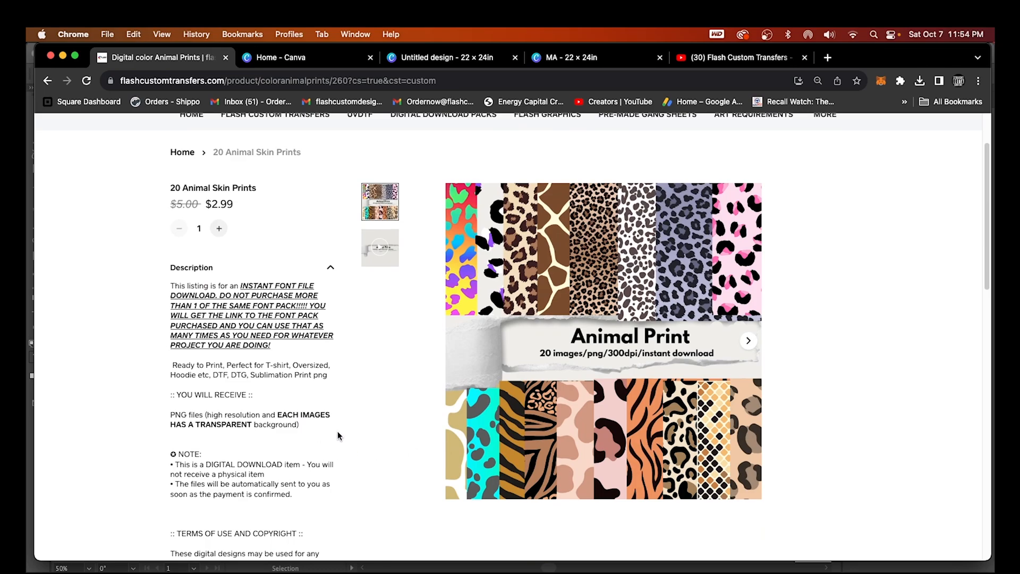
scroll(429, 420, "down", 3)
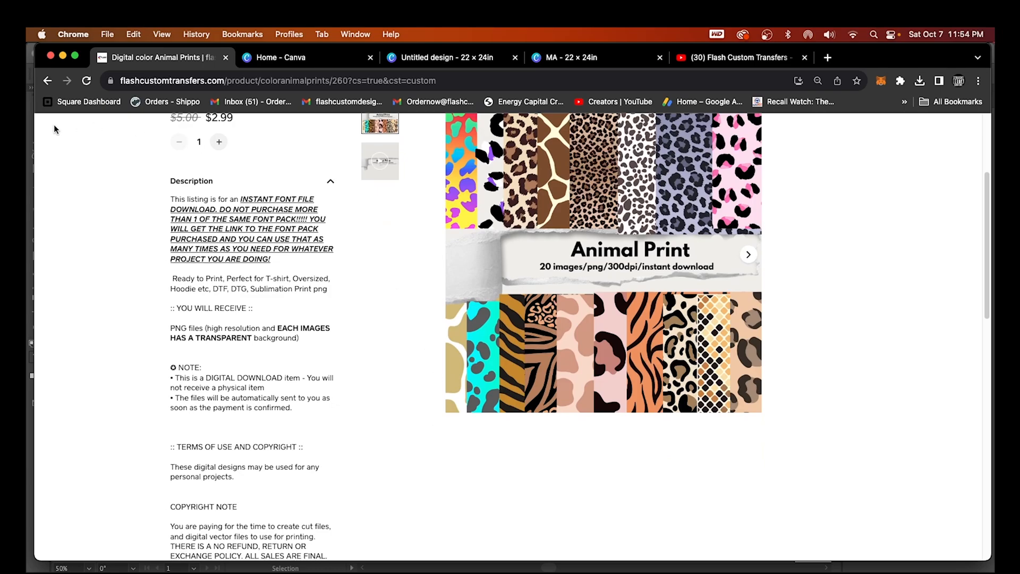
left_click(46, 80)
left_click(706, 345)
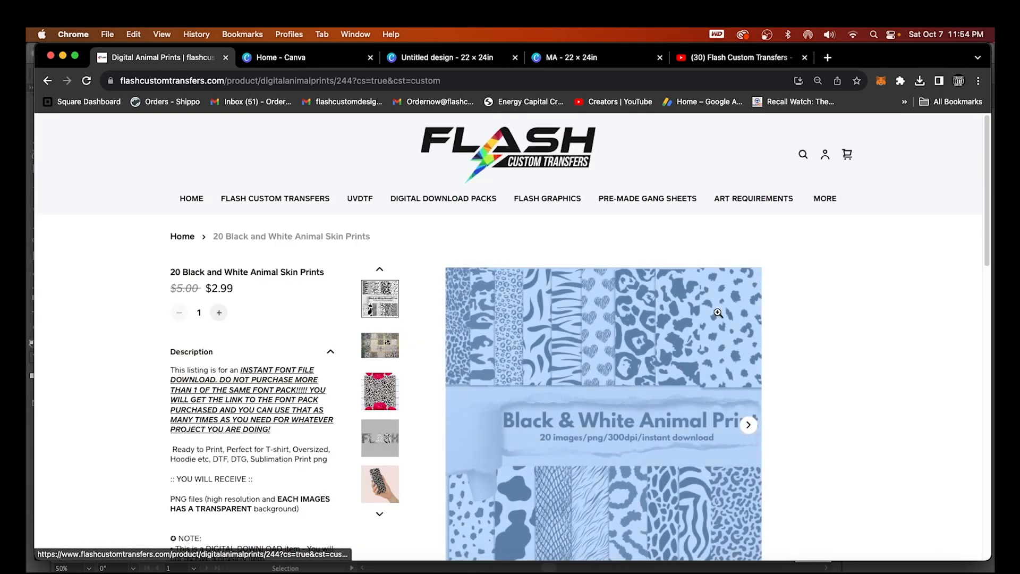
Advance the product thumbnails to its Canva demo video, then return to Canva's home page
scroll(464, 410, "down", 1)
left_click(379, 415)
left_click(379, 414)
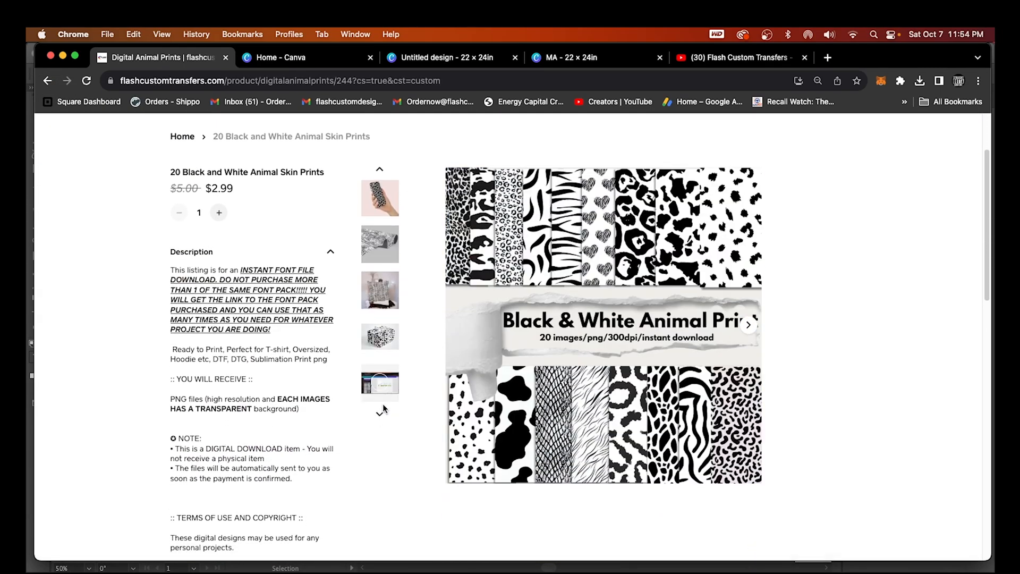
left_click(375, 383)
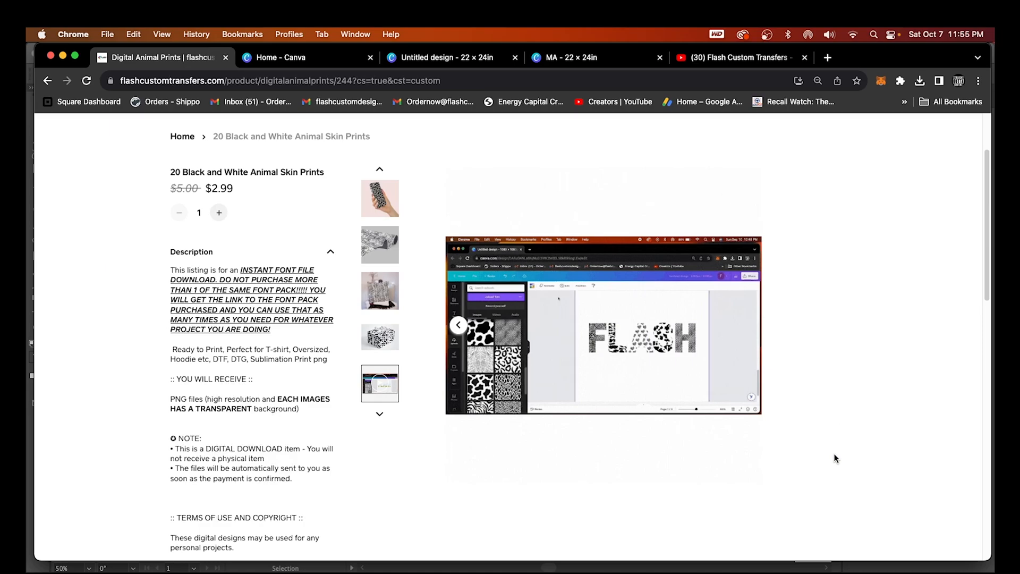
scroll(835, 455, "up", 1)
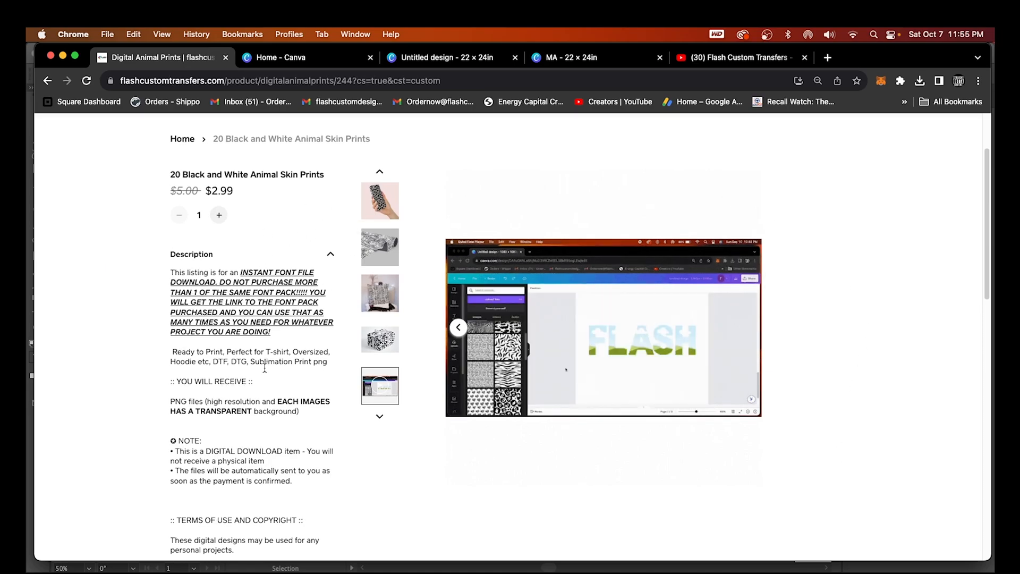
left_click(306, 57)
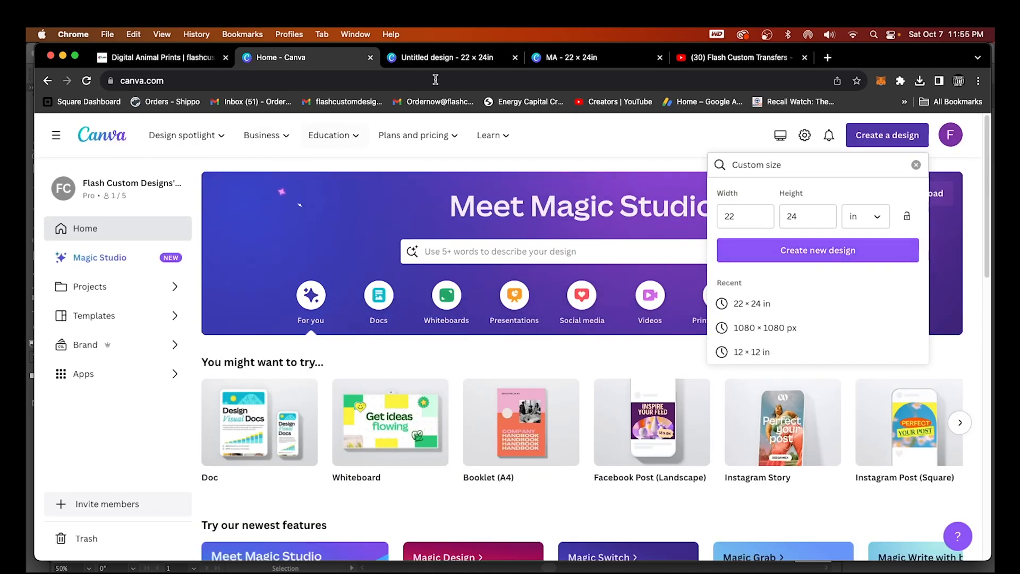
Browse the black and white animal print folder in Finder's Downloads
left_click(476, 59)
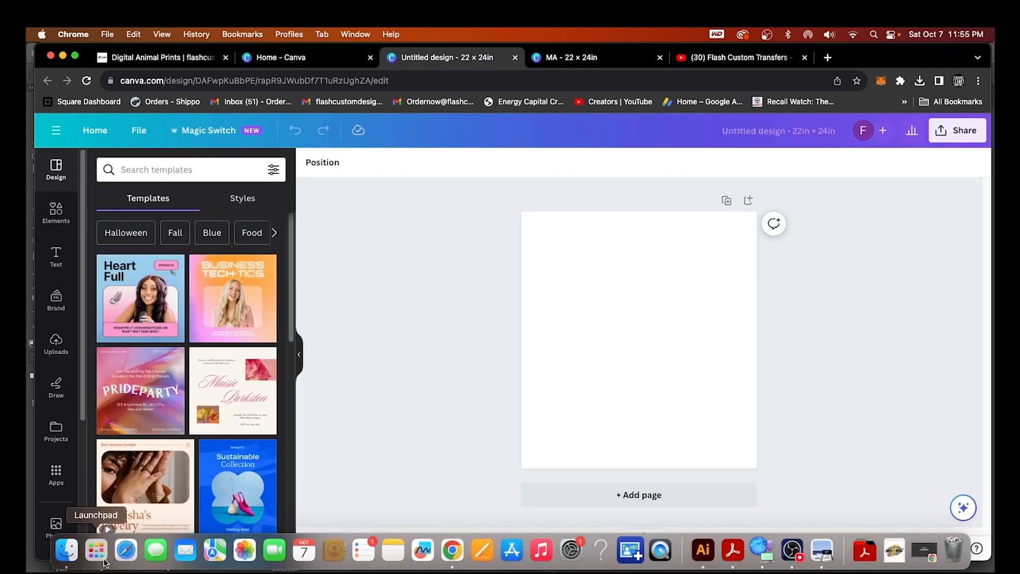
left_click(64, 550)
left_click(274, 246)
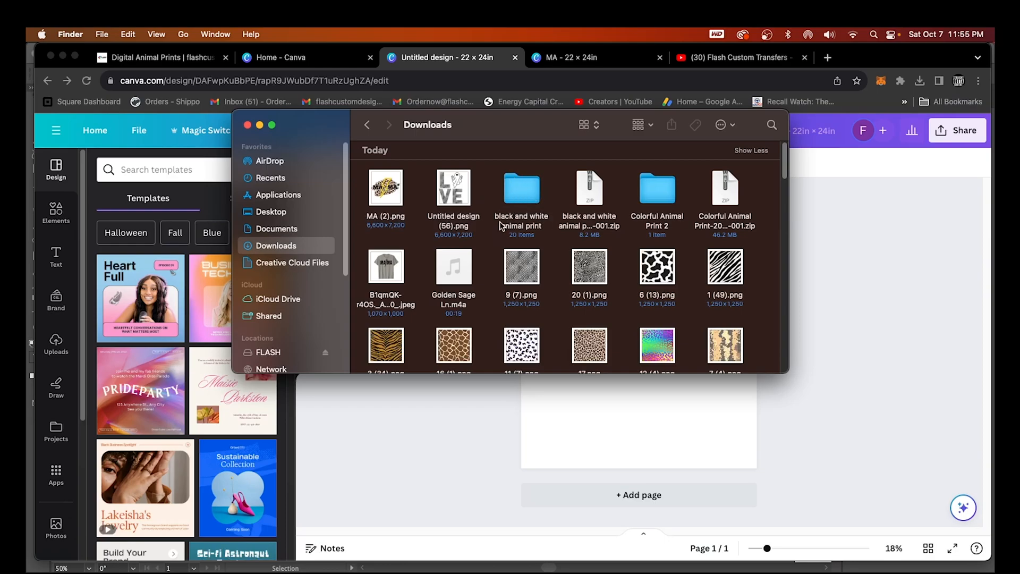
double_click(524, 188)
scroll(571, 349, "down", 2)
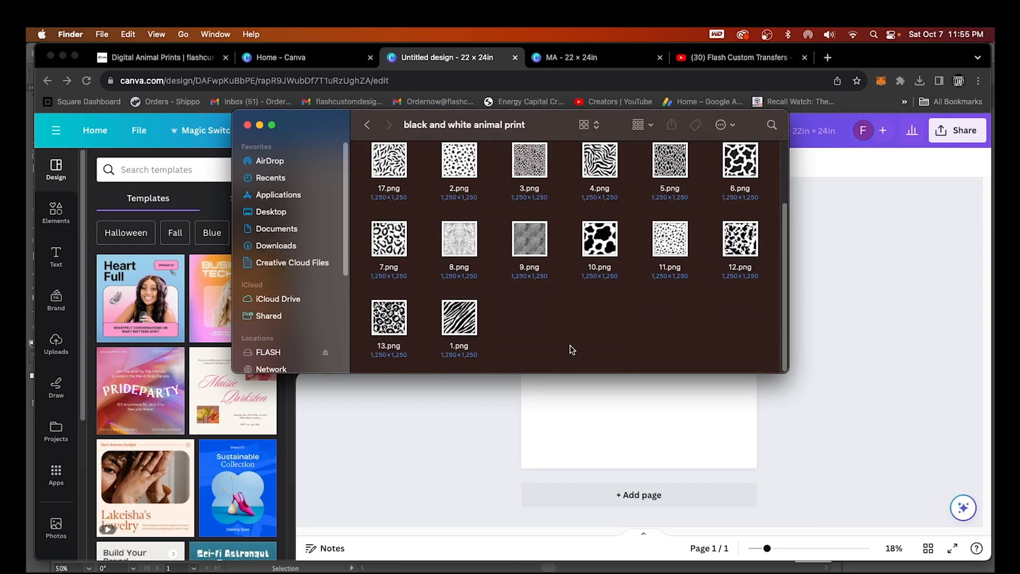
scroll(572, 351, "up", 3)
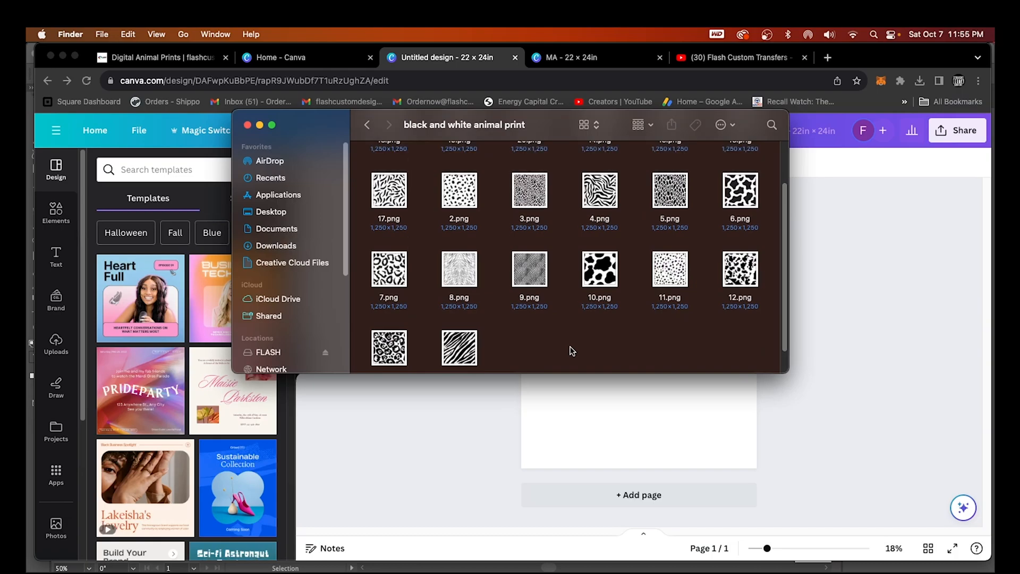
left_click(367, 125)
Browse the Colorful Animal Print patterns inside the Colorful Animal Print 2 folder
double_click(648, 186)
double_click(370, 174)
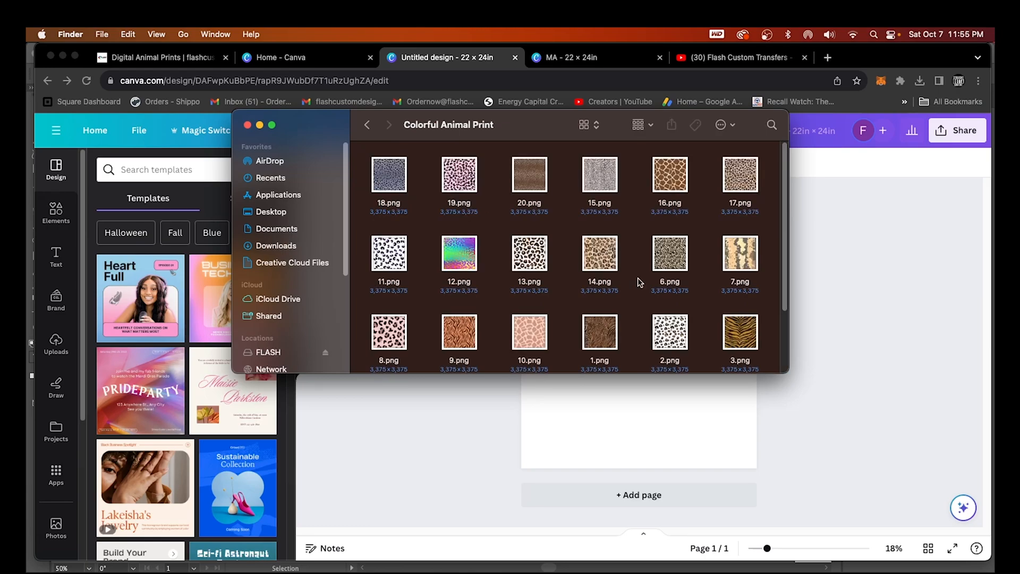
scroll(635, 298, "down", 5)
scroll(506, 348, "up", 5)
left_click(368, 125)
Upload 20.png from the Colorful Animal Print folder to Canva
left_click(420, 434)
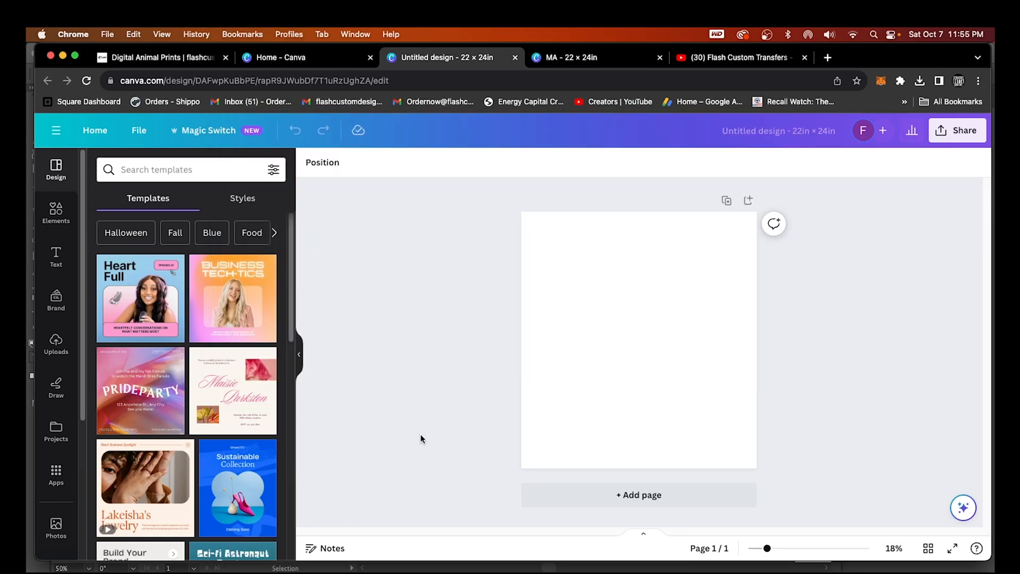
left_click(56, 348)
scroll(173, 408, "down", 10)
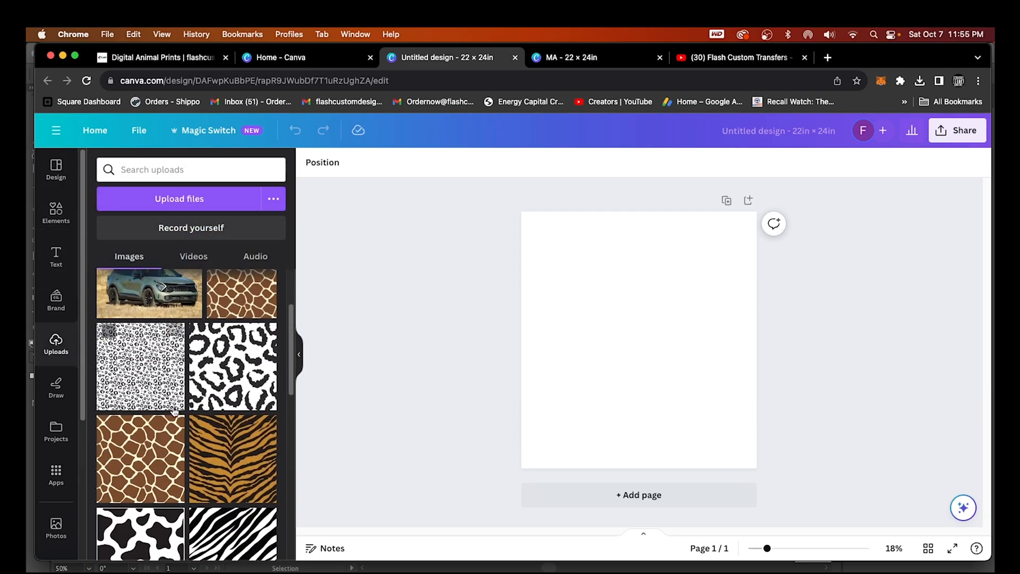
scroll(164, 319, "up", 10)
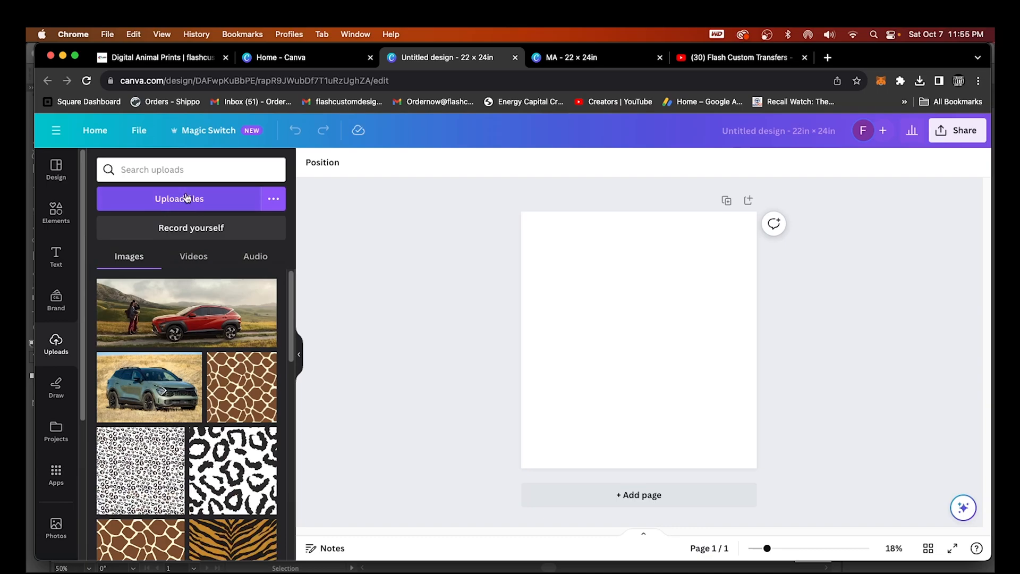
left_click(204, 201)
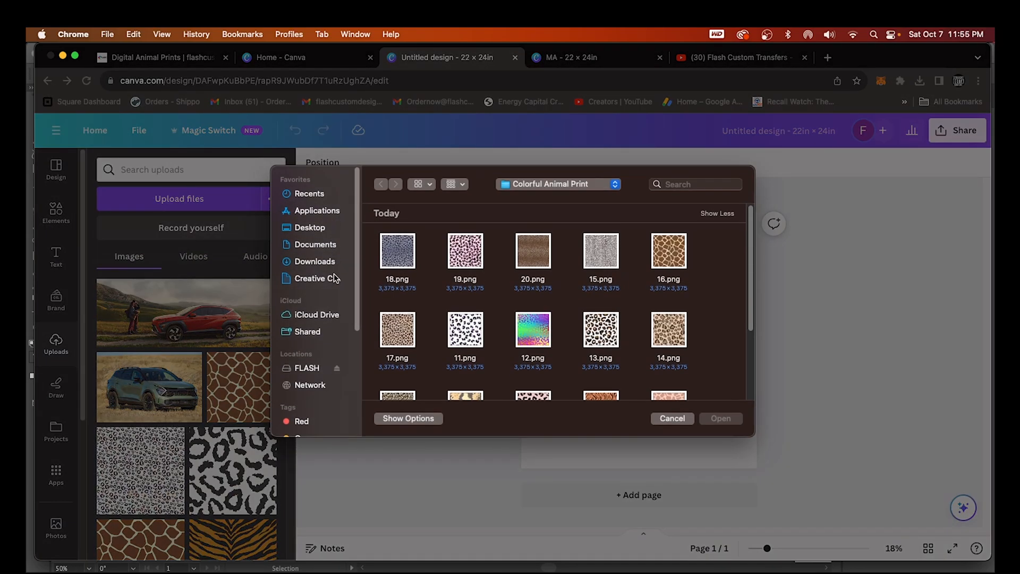
left_click(316, 262)
double_click(541, 258)
double_click(400, 263)
right_click(534, 249)
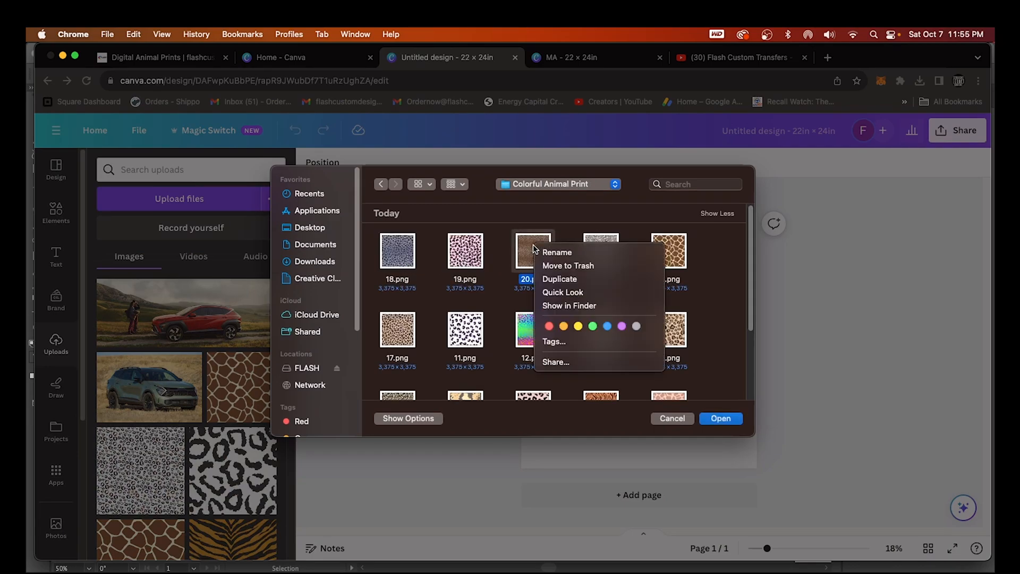
left_click(521, 262)
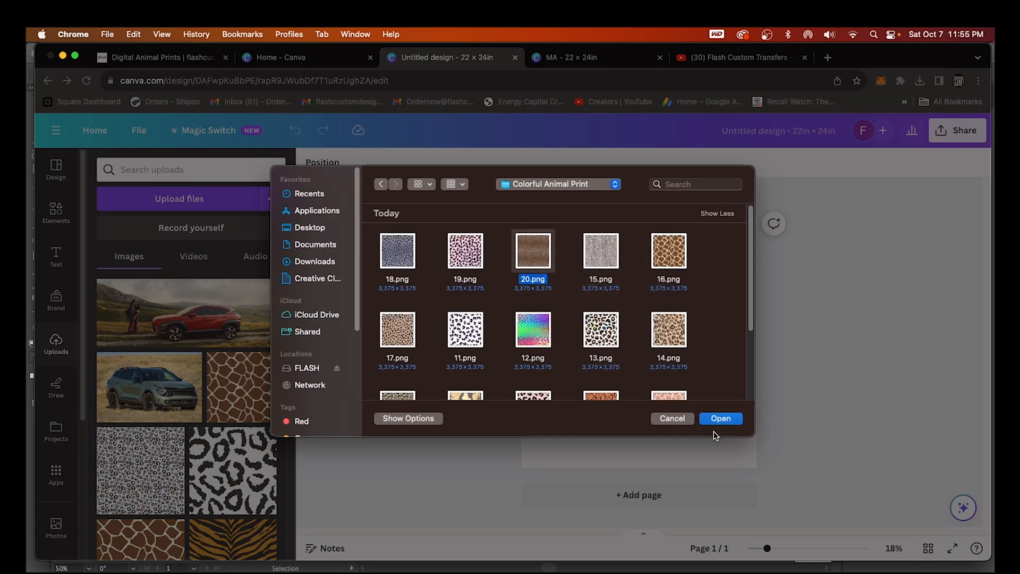
left_click(716, 422)
scroll(195, 467, "down", 7)
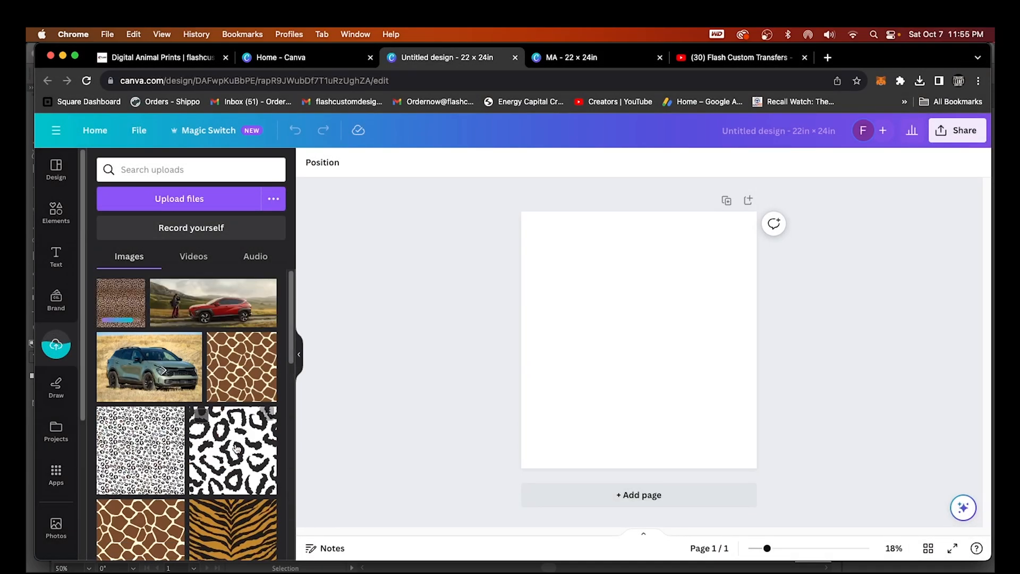
Upload 7.png, 8.png and 9.png from the black and white animal print folder
left_click(258, 201)
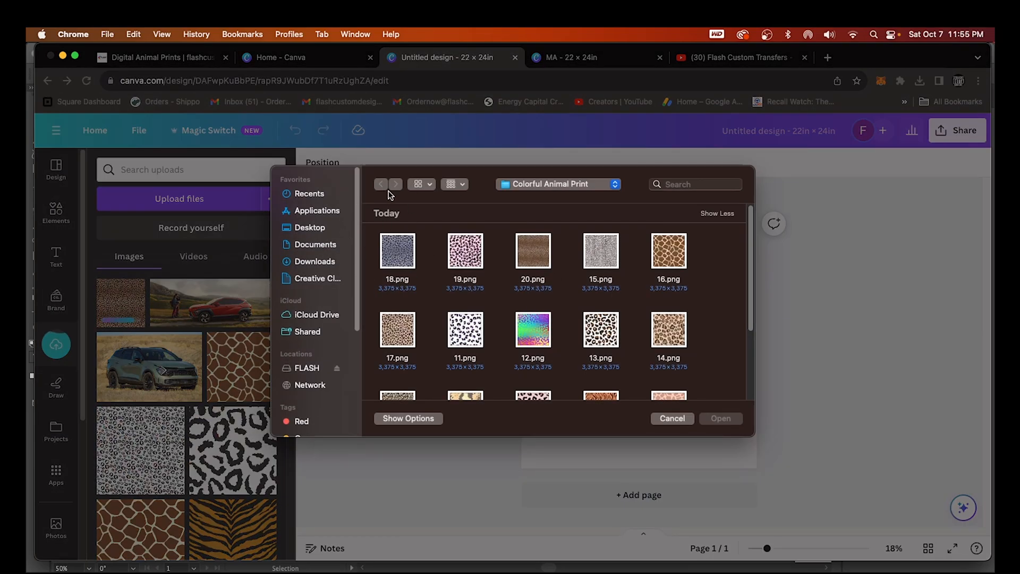
left_click(334, 262)
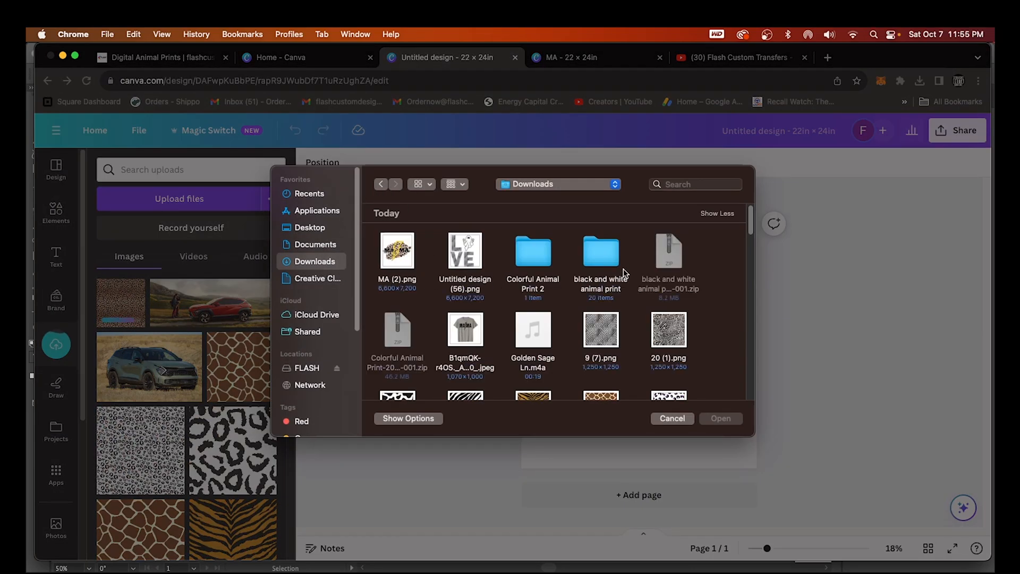
left_click(606, 255)
double_click(606, 255)
scroll(675, 357, "down", 3)
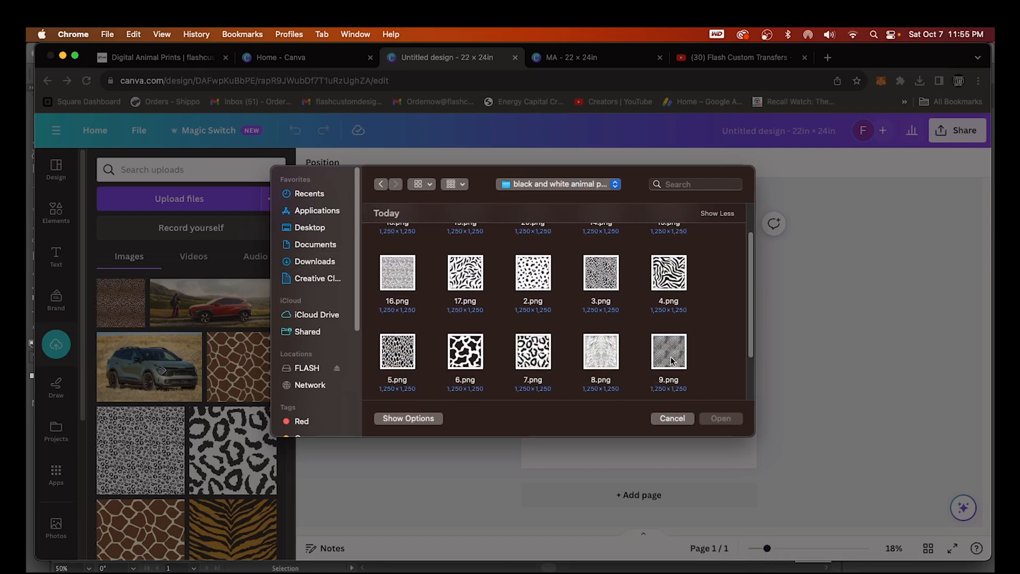
left_click(669, 272)
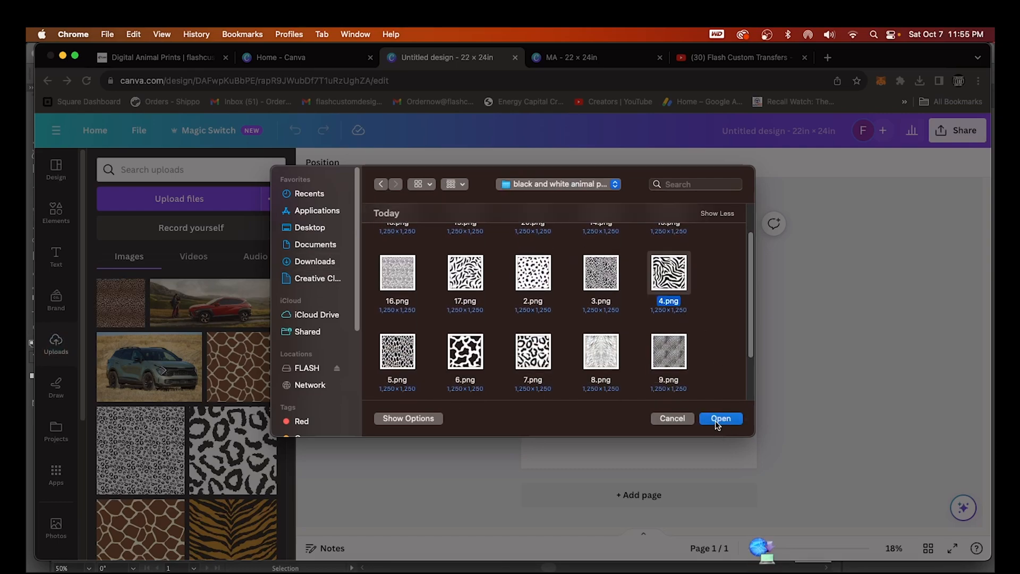
left_click(675, 349)
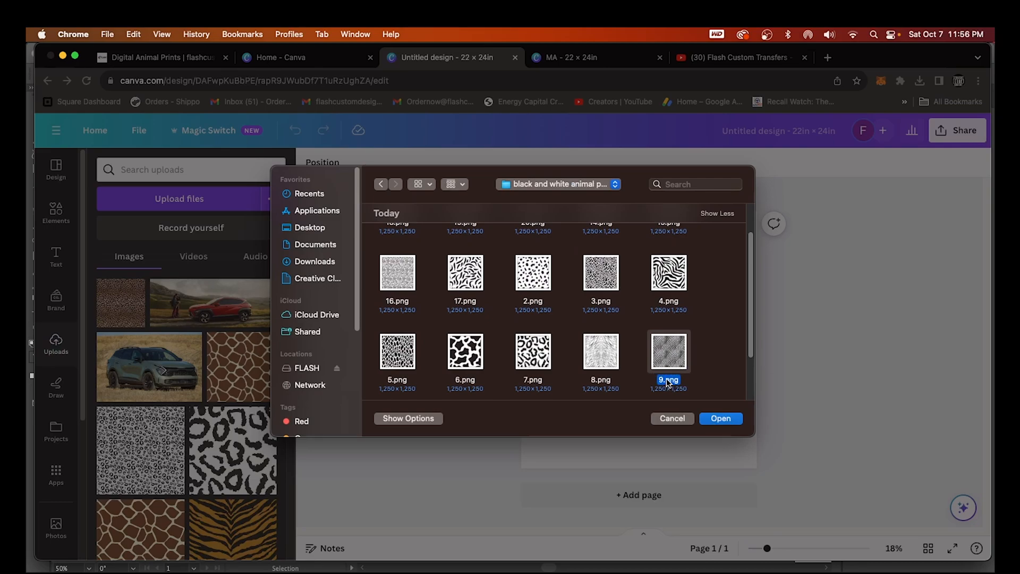
left_click(518, 353, "shift")
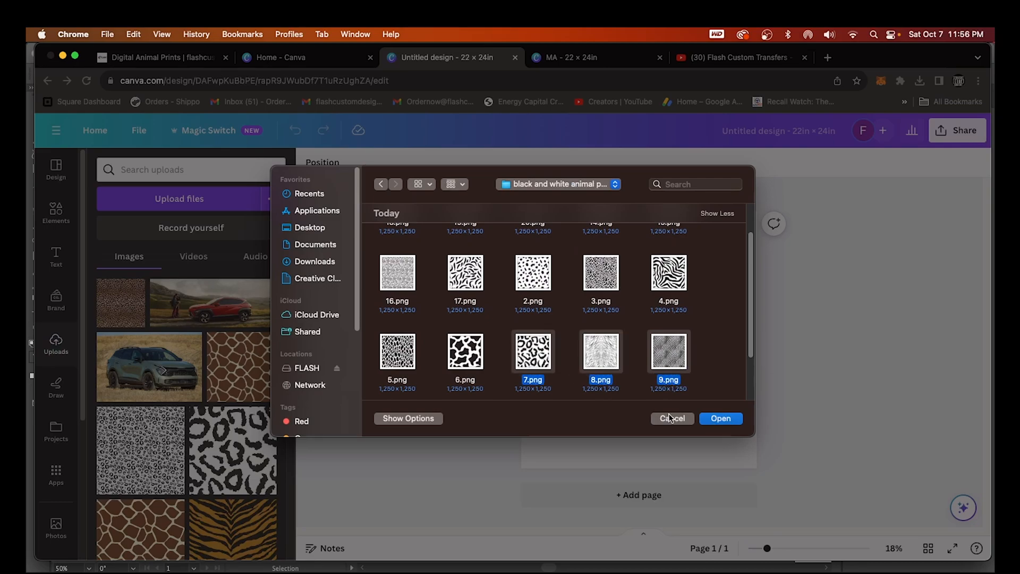
left_click(734, 420)
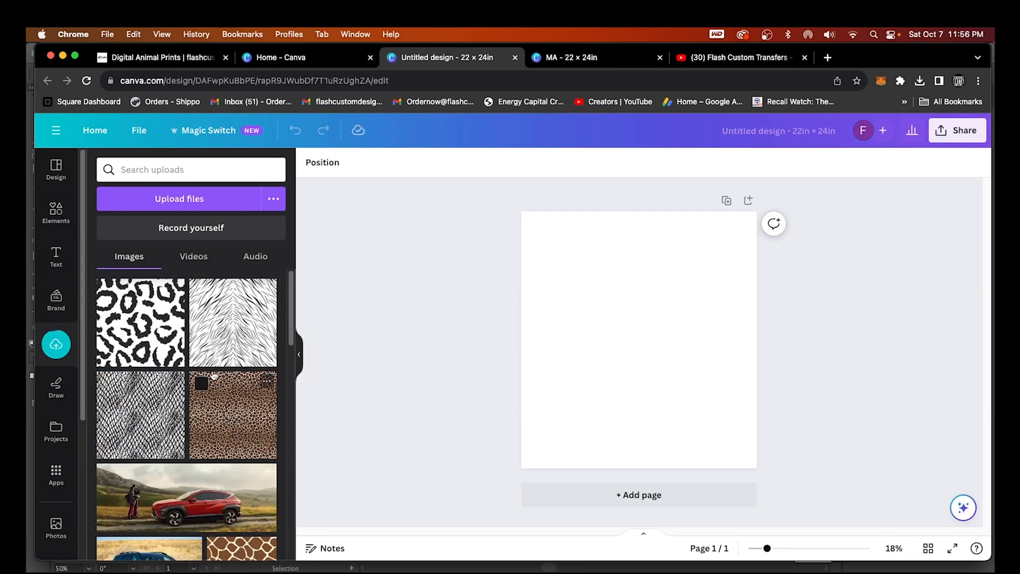
Scroll the Elements Frames collection to the alphabet letters and add the L frame
left_click(57, 213)
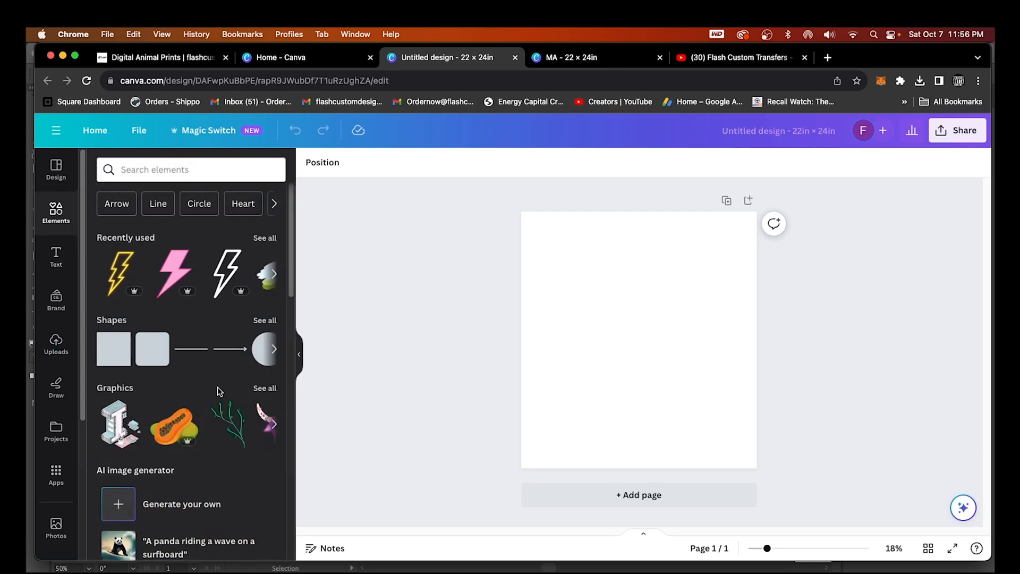
scroll(218, 386, "down", 15)
scroll(200, 388, "down", 3)
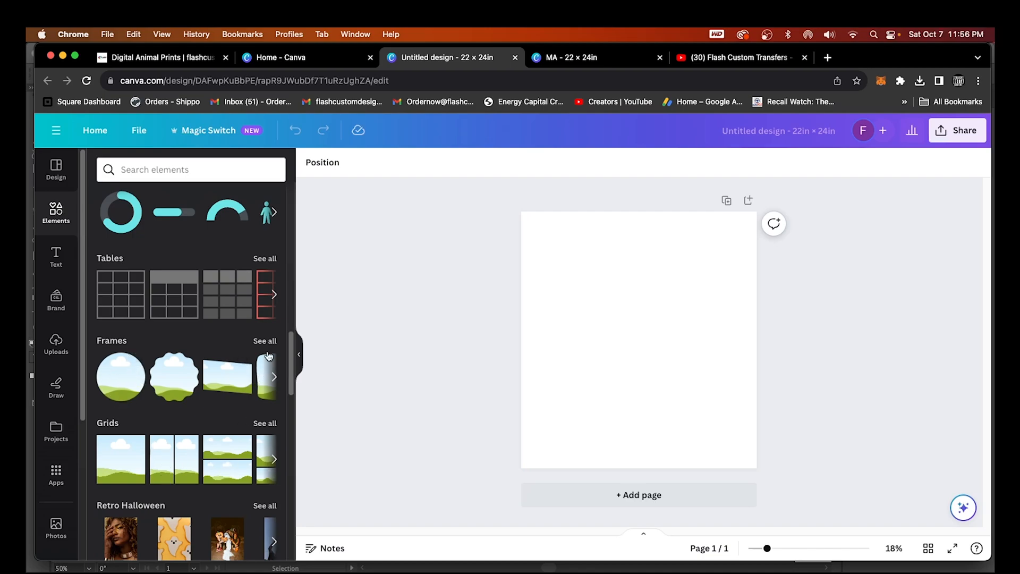
scroll(261, 424, "down", 1)
left_click(264, 322)
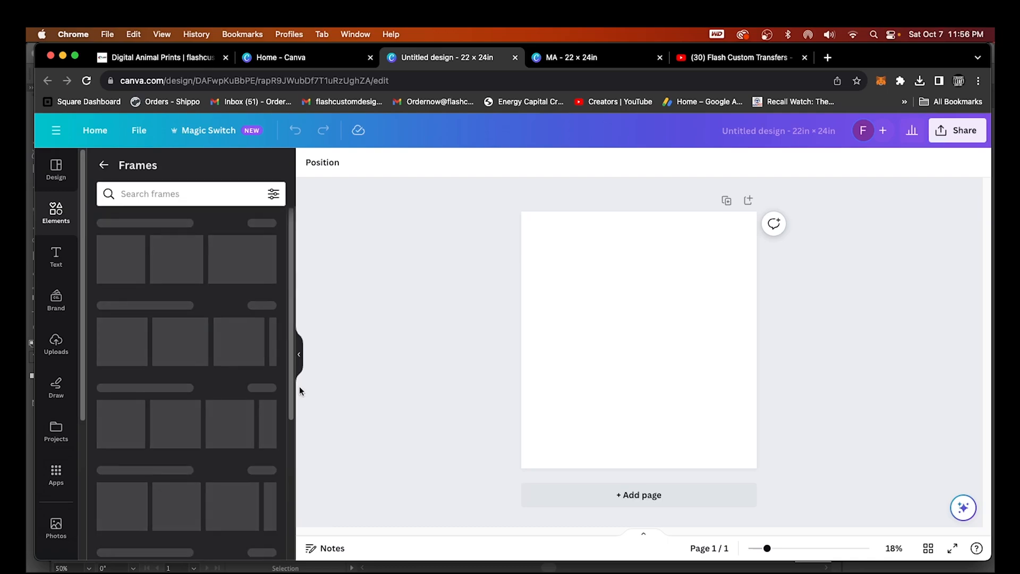
scroll(261, 485, "down", 5)
scroll(261, 485, "down", 10)
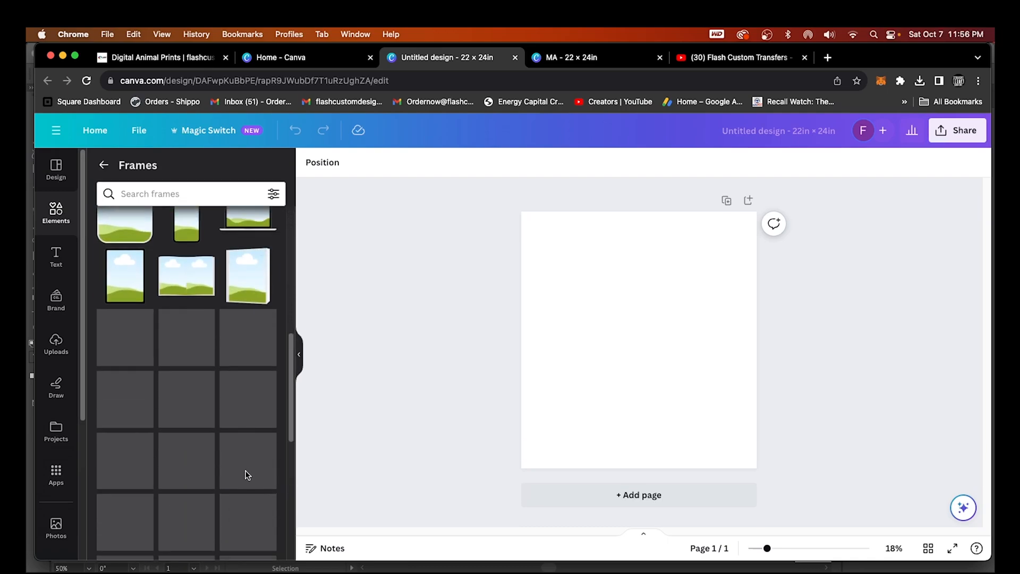
scroll(247, 476, "down", 10)
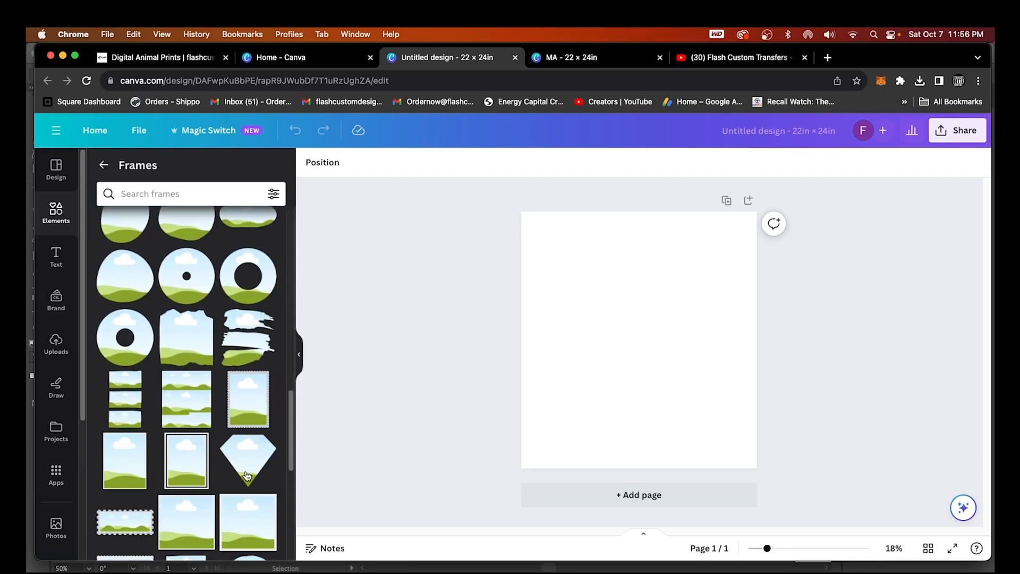
scroll(247, 476, "down", 5)
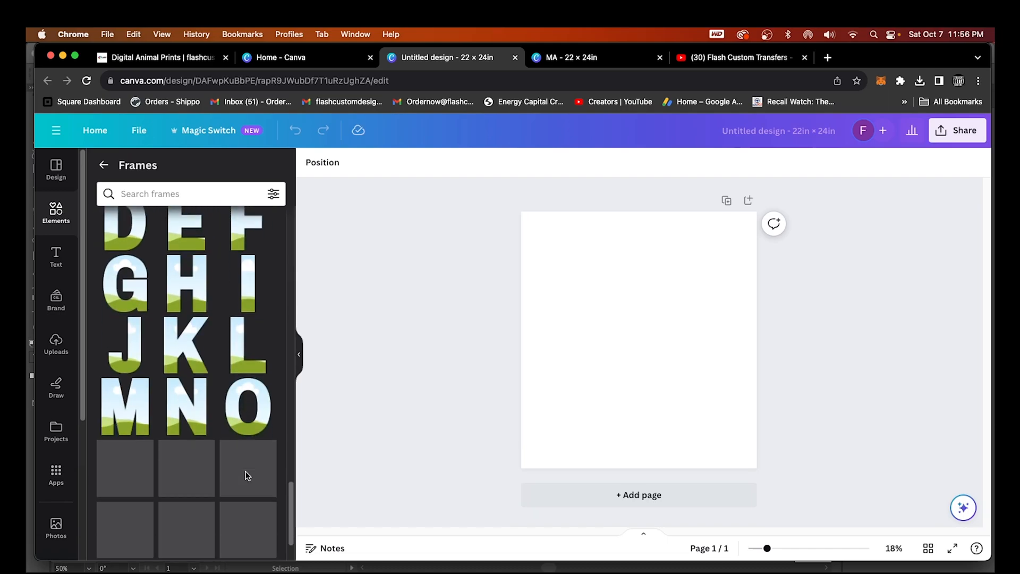
scroll(247, 475, "down", 2)
scroll(247, 475, "up", 3)
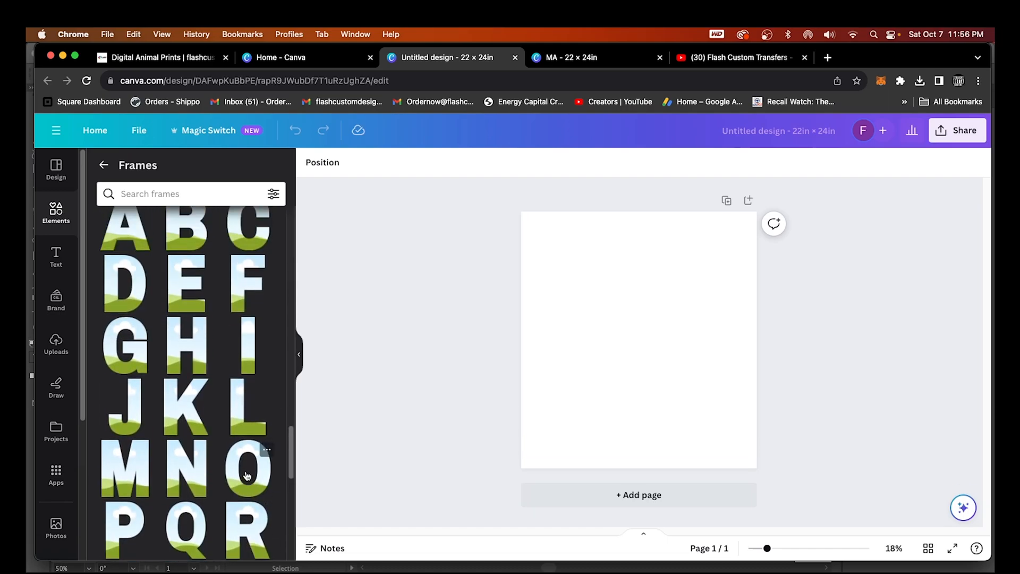
left_click(243, 423)
Move the L frame to the top-left and make the page background light gray
left_click_drag(606, 392, 559, 333)
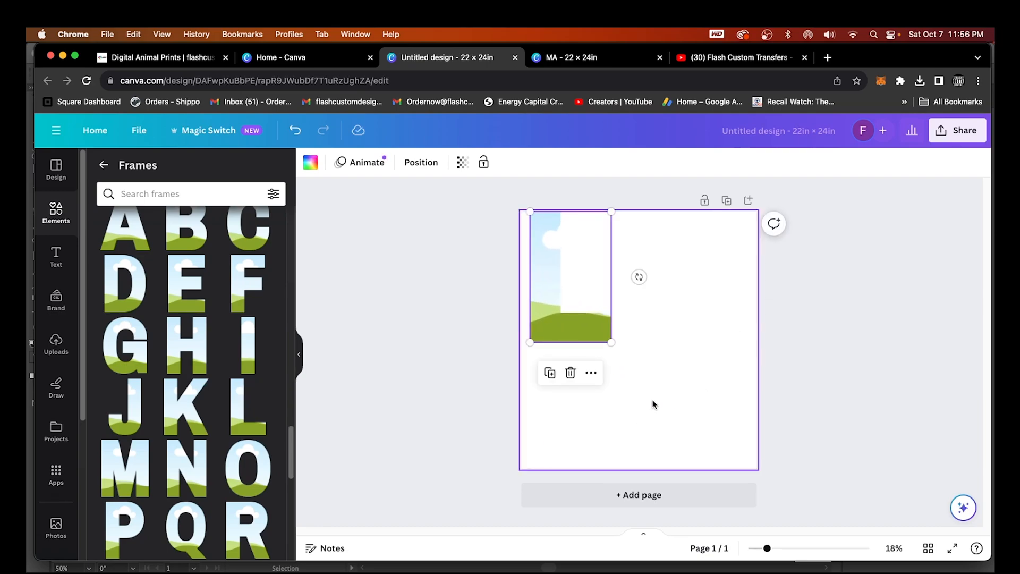
left_click(709, 447)
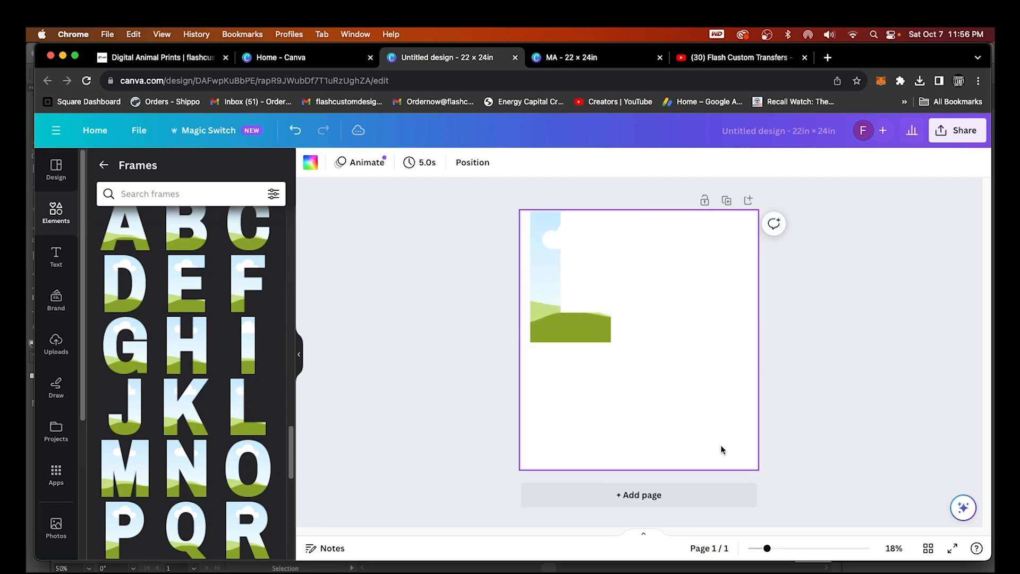
left_click(312, 164)
left_click(237, 417)
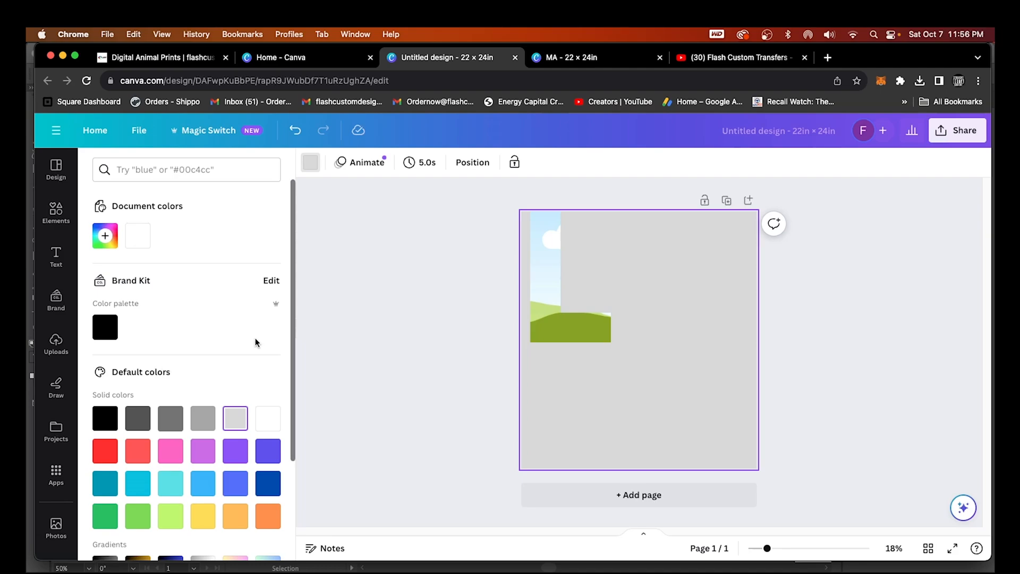
Search 'frames v' and place a V letter frame below the L
left_click(56, 212)
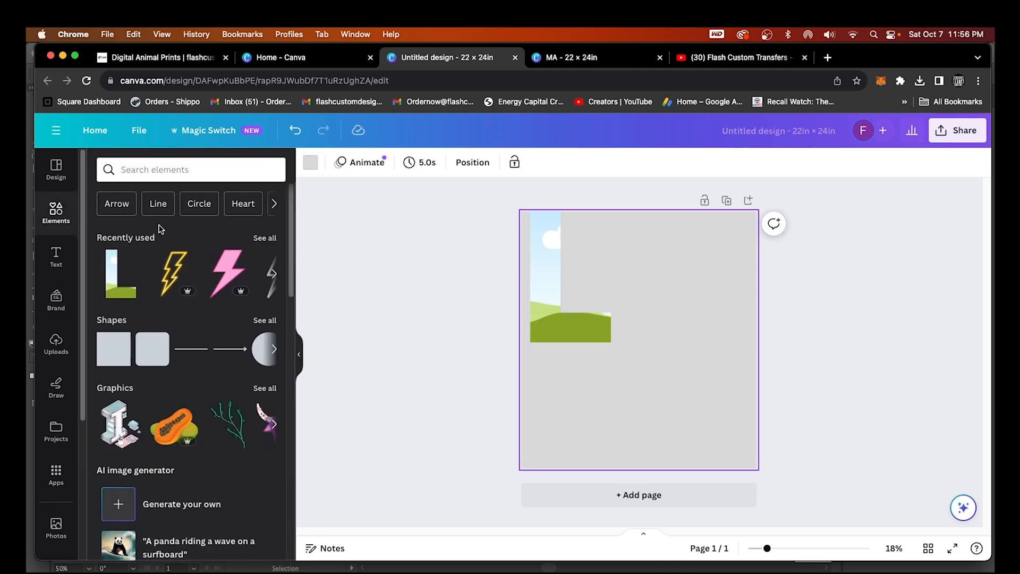
left_click(152, 170)
type("frames")
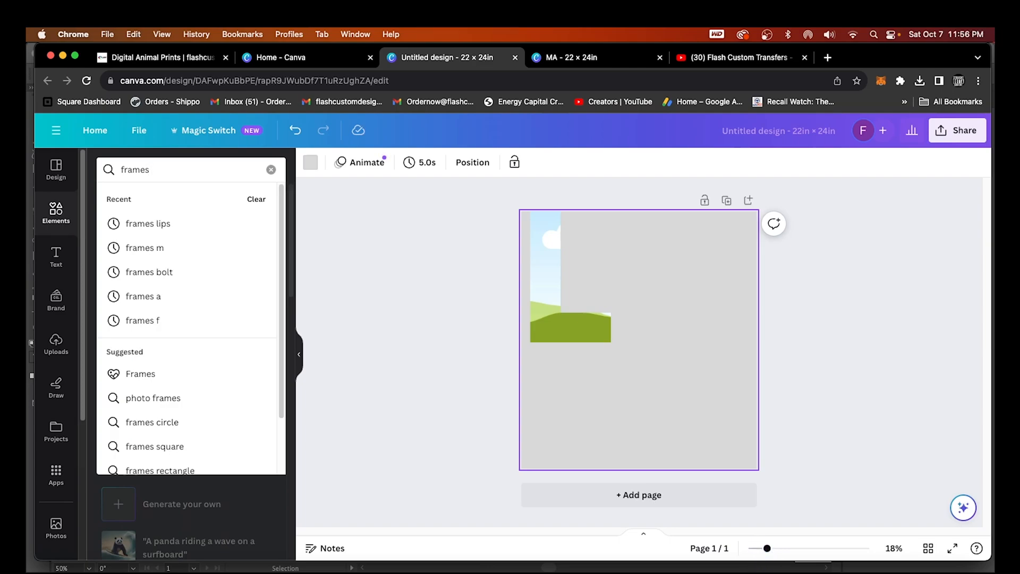
type(" v")
key("Return")
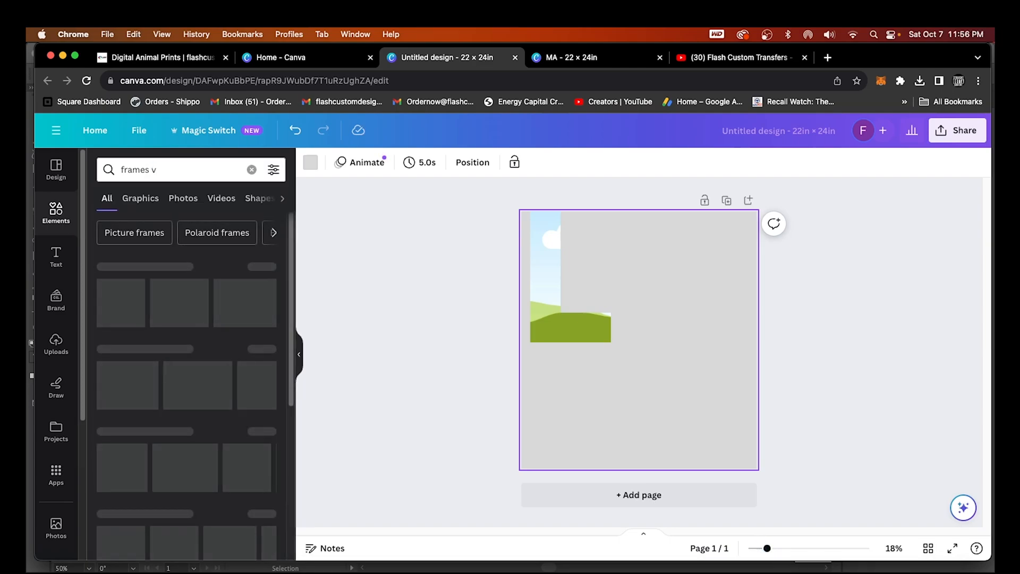
scroll(211, 361, "down", 3)
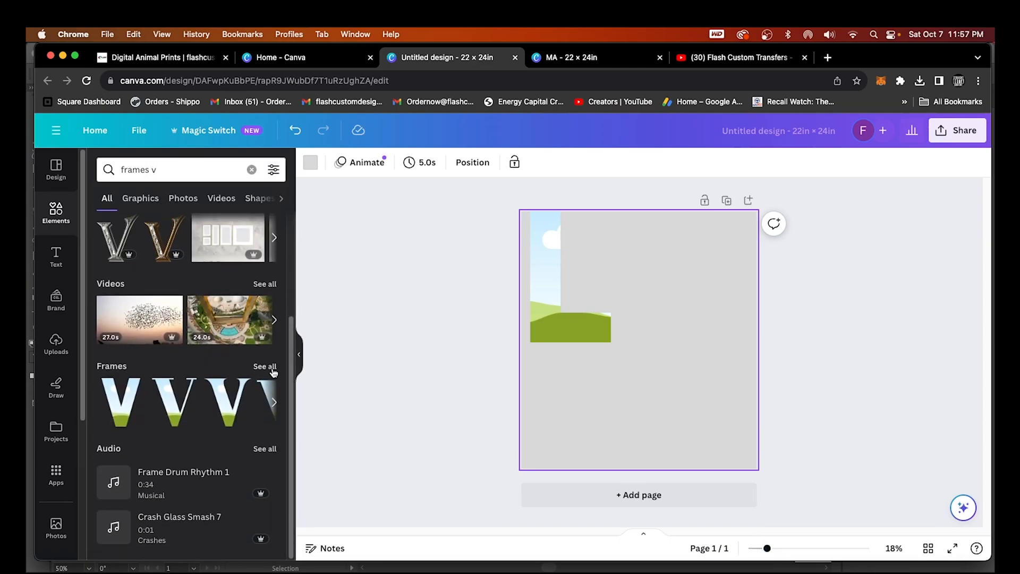
left_click(265, 367)
left_click(124, 265)
left_click_drag(636, 387, 585, 435)
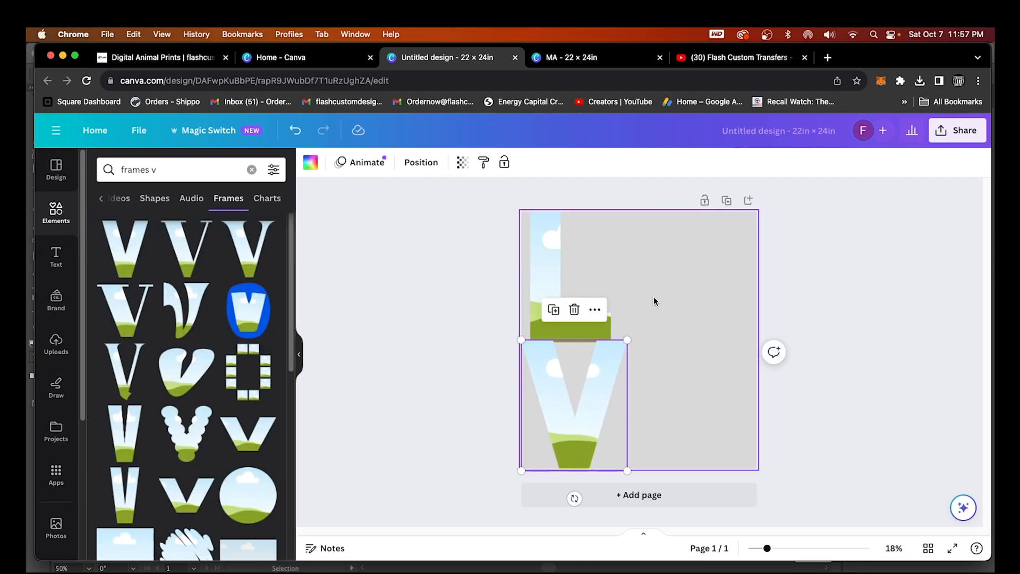
Search 'frames e' and place an E letter frame at the bottom-right
left_click(167, 170)
key("BackSpace")
type("e")
key("Return")
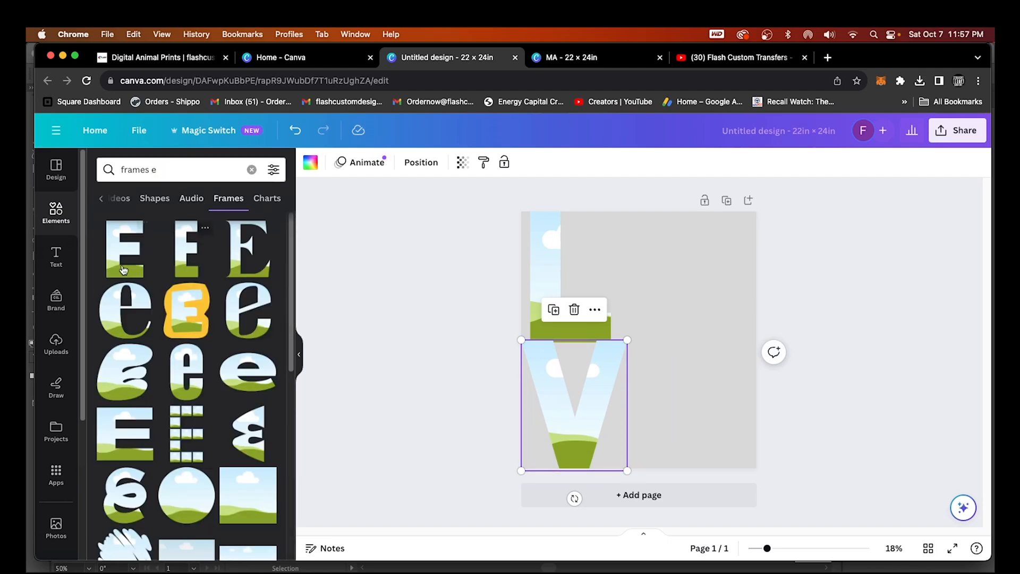
left_click(117, 265)
left_click_drag(626, 318, 683, 379)
Shrink the V and E frames and align them side by side under the L
left_click_drag(738, 338, 728, 354)
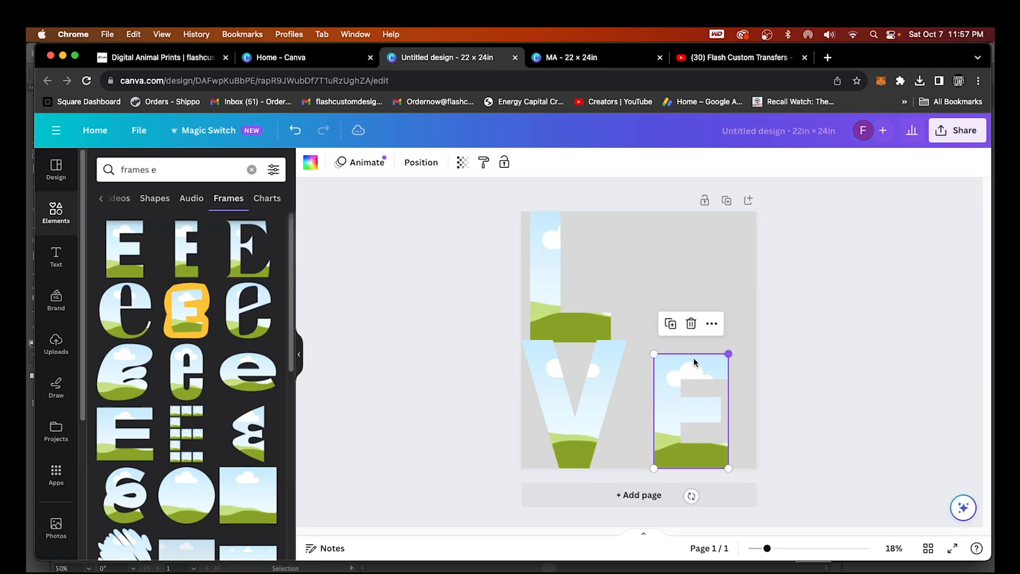
left_click(592, 365)
left_click_drag(627, 339, 590, 380)
left_click_drag(688, 395, 672, 396)
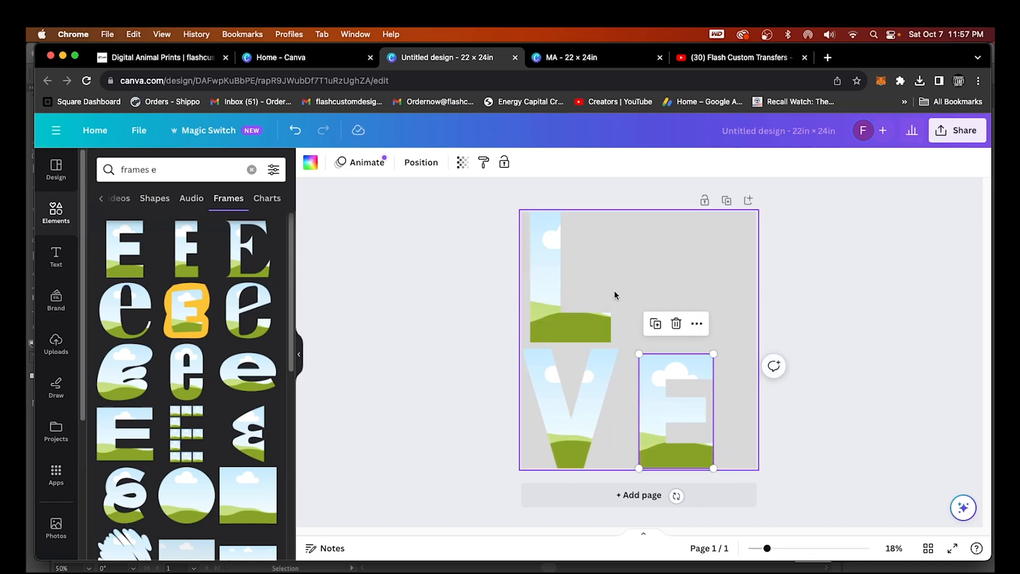
left_click(690, 276)
left_click(61, 218)
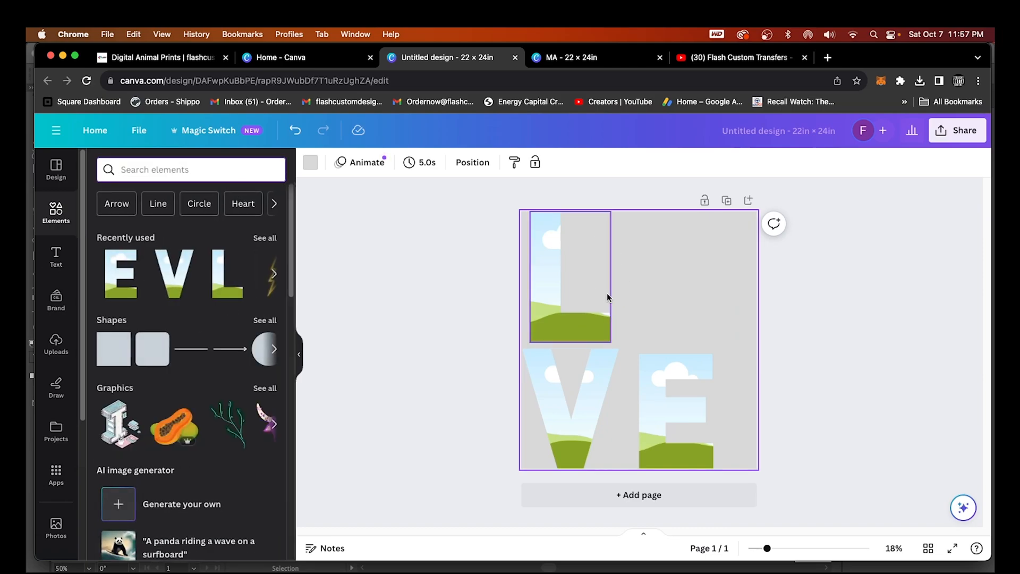
Try a cartoon football from a 'foot' search as the top-right O, then delete it
type("foot")
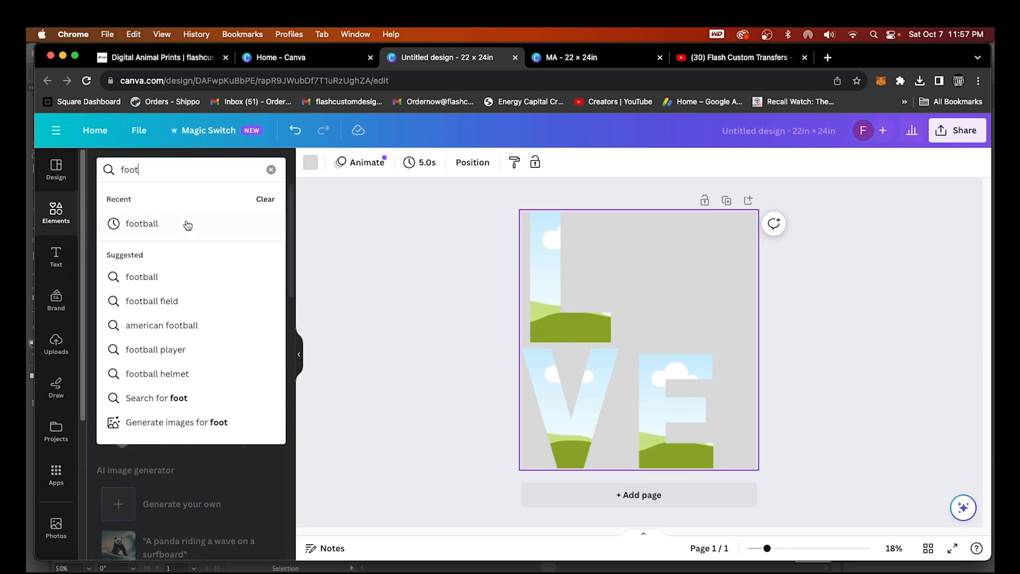
left_click(187, 226)
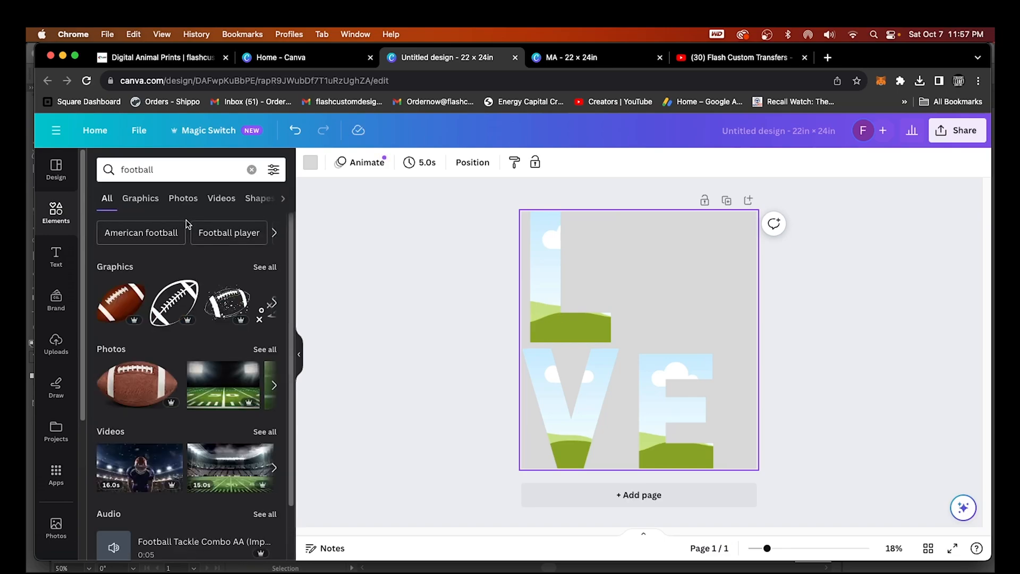
left_click(121, 302)
left_click_drag(735, 273, 677, 307)
left_click_drag(611, 361, 686, 293)
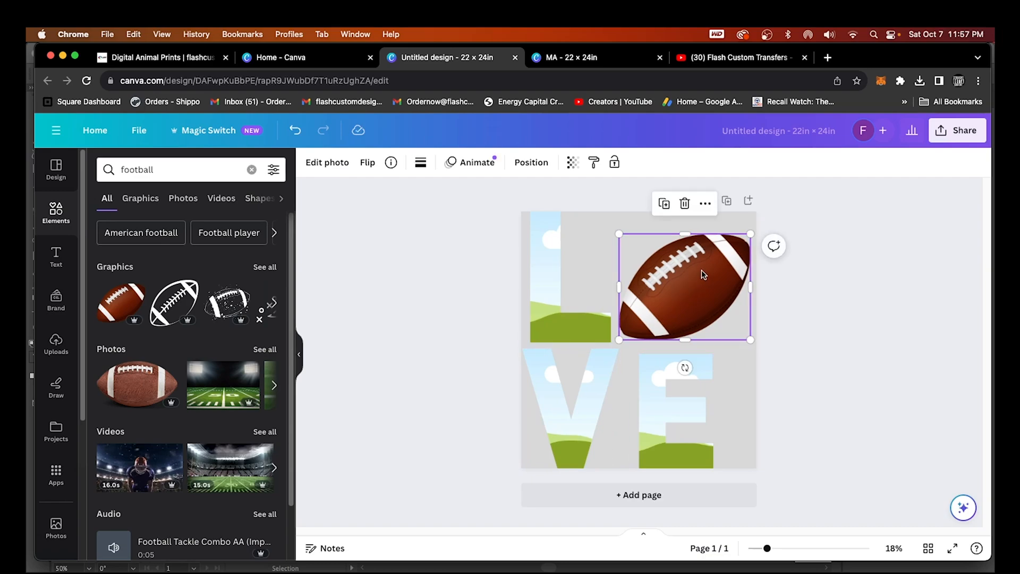
key("Delete")
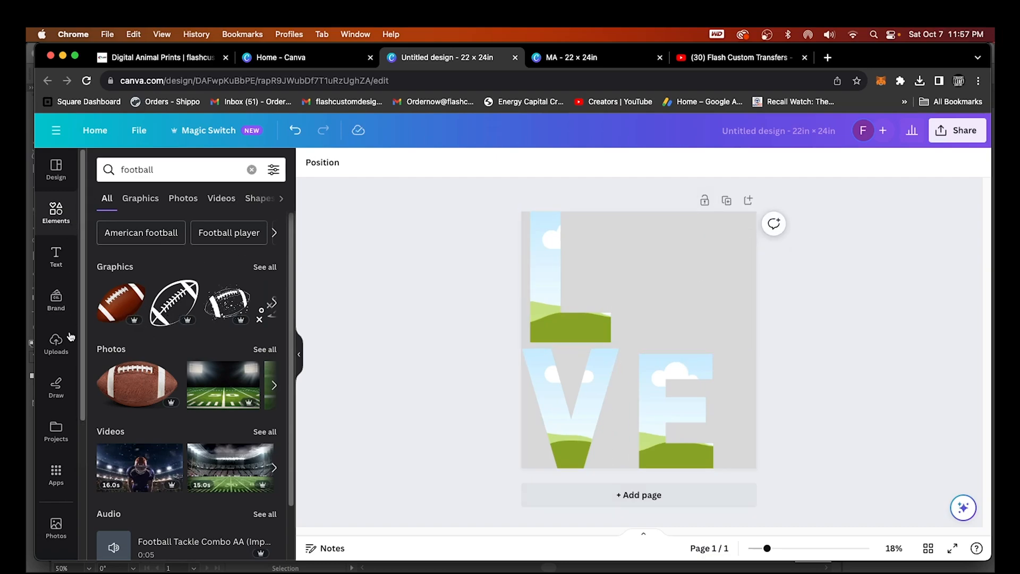
Try uploaded snakeskin, cow and zebra prints in the letter frames
left_click(57, 345)
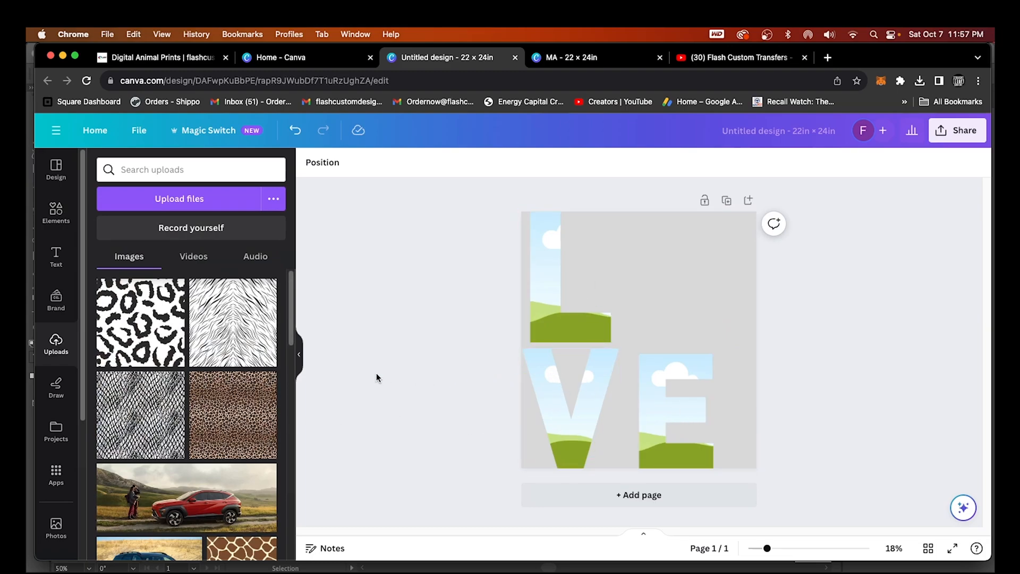
scroll(203, 355, "down", 4)
scroll(157, 318, "up", 2)
left_click_drag(158, 317, 509, 426)
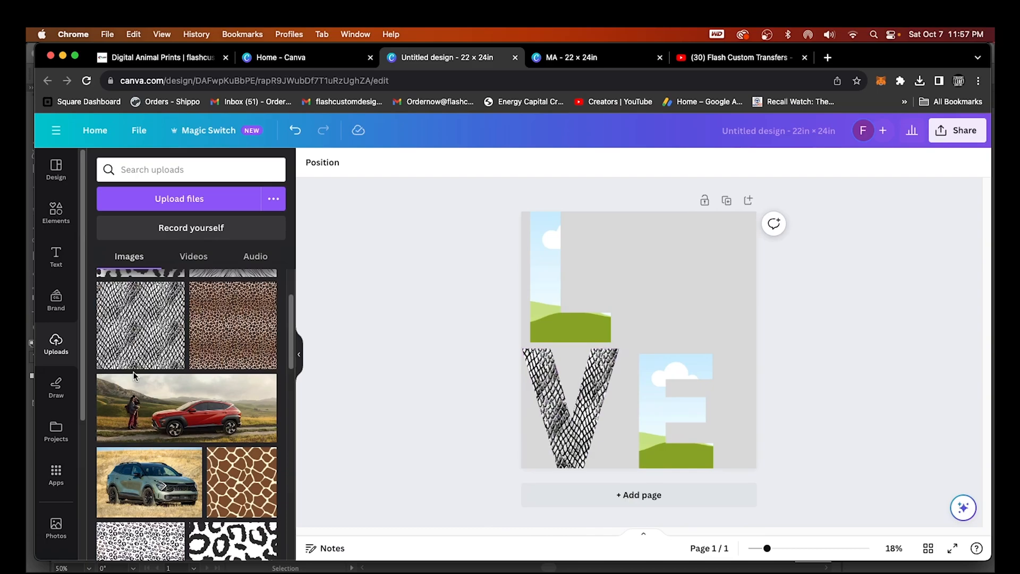
scroll(275, 358, "down", 5)
left_click_drag(140, 354, 544, 276)
scroll(161, 416, "down", 3)
left_click_drag(161, 416, 652, 454)
left_click_drag(233, 399, 569, 409)
Switch the V and E fills to snakeskin so they match the L
scroll(208, 460, "down", 4)
scroll(209, 460, "up", 6)
scroll(208, 460, "up", 3)
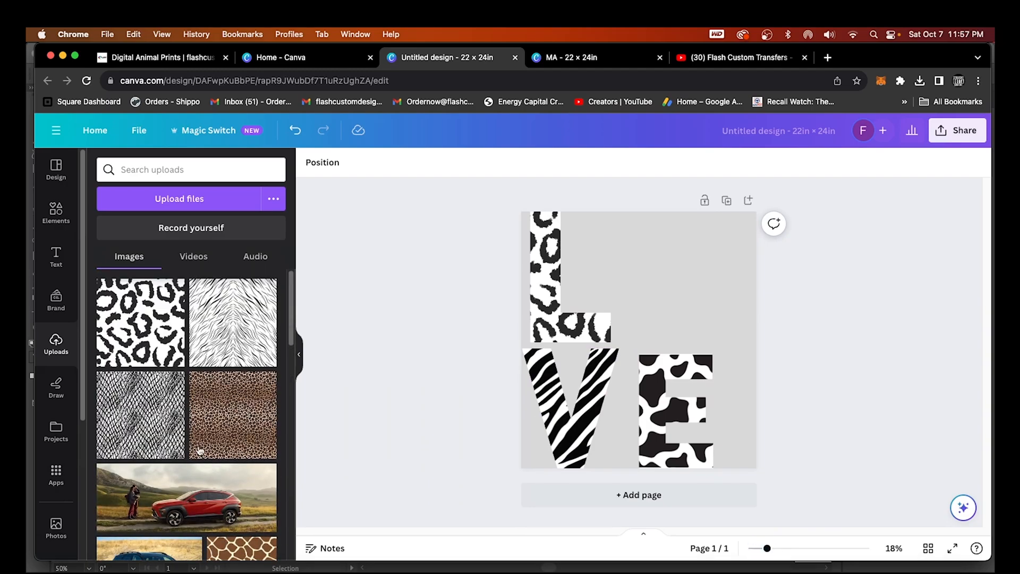
left_click_drag(150, 420, 545, 276)
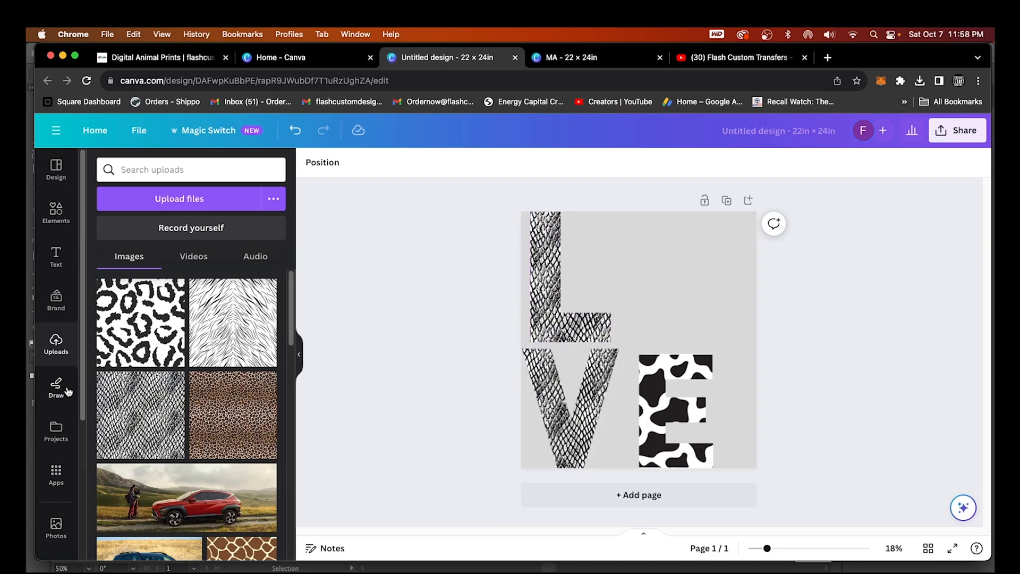
left_click_drag(146, 419, 689, 413)
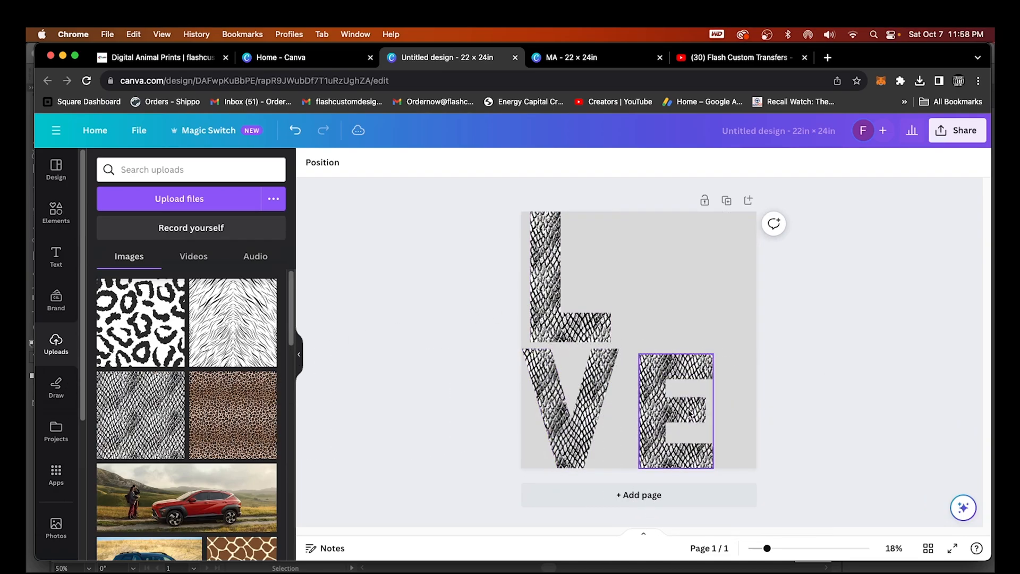
left_click(571, 327)
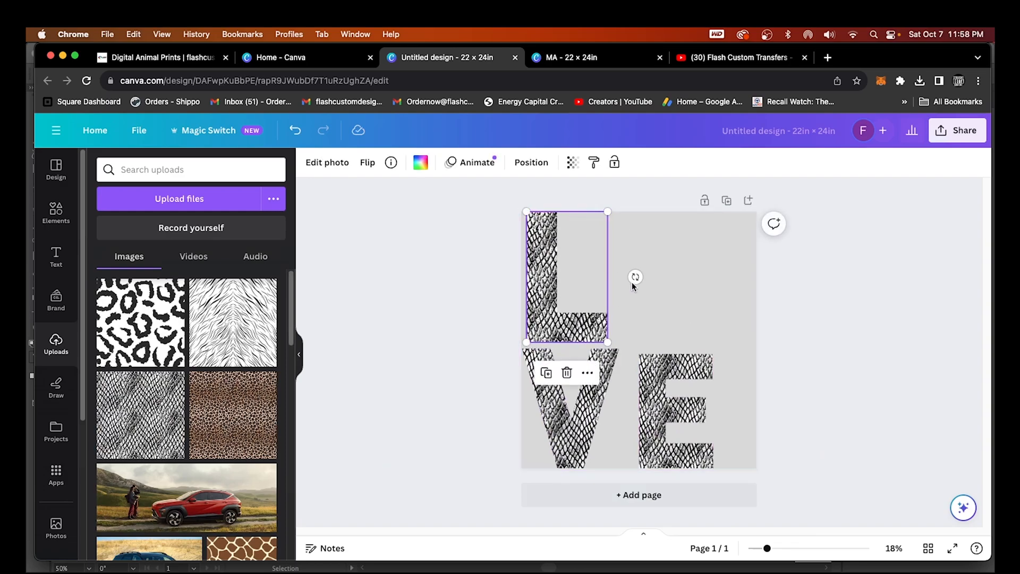
Add the basketball photo from a 'bask' search, shrunk into the top-right O spot
left_click(56, 212)
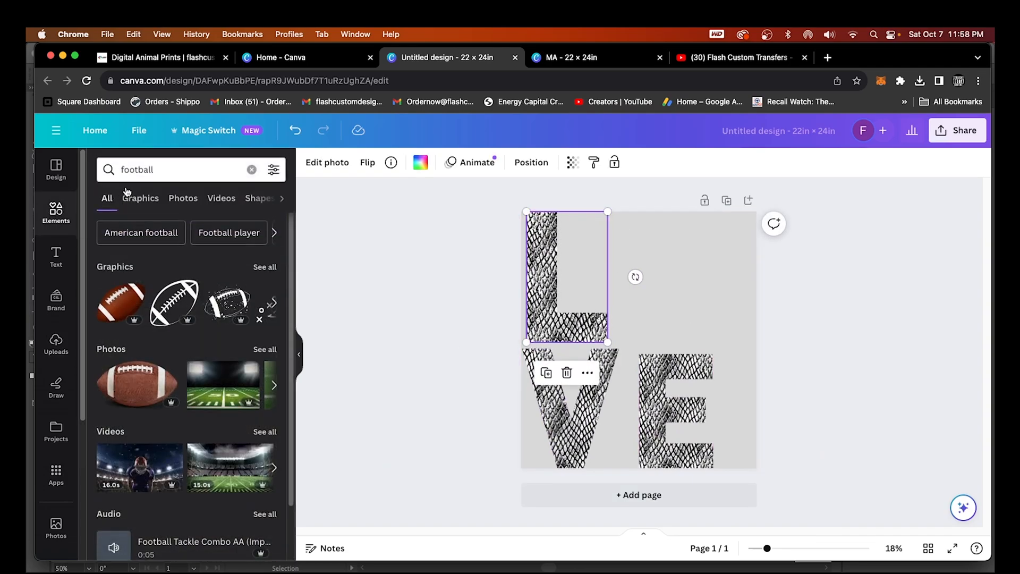
left_click(167, 171)
type("bas")
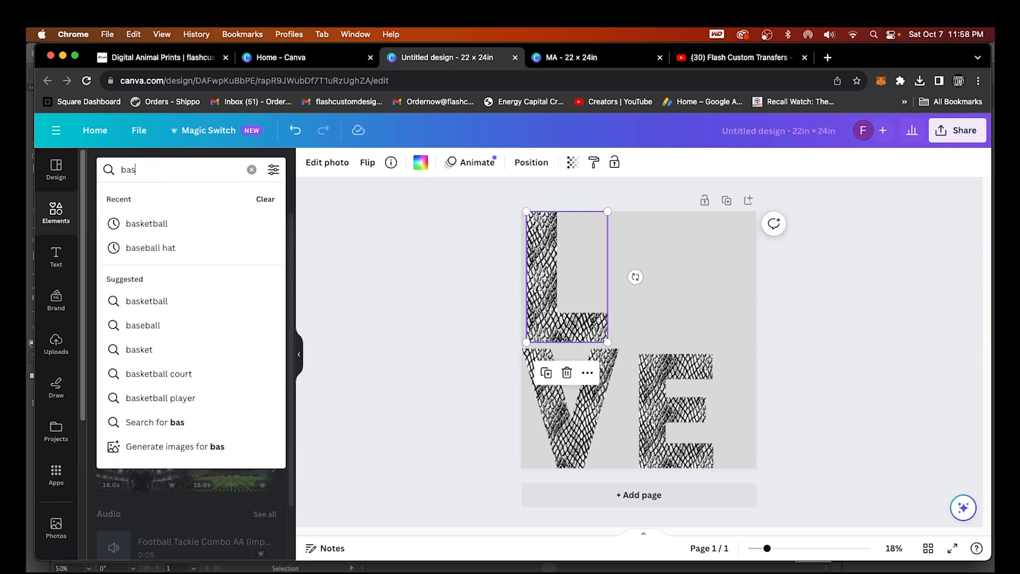
type("k")
left_click(181, 224)
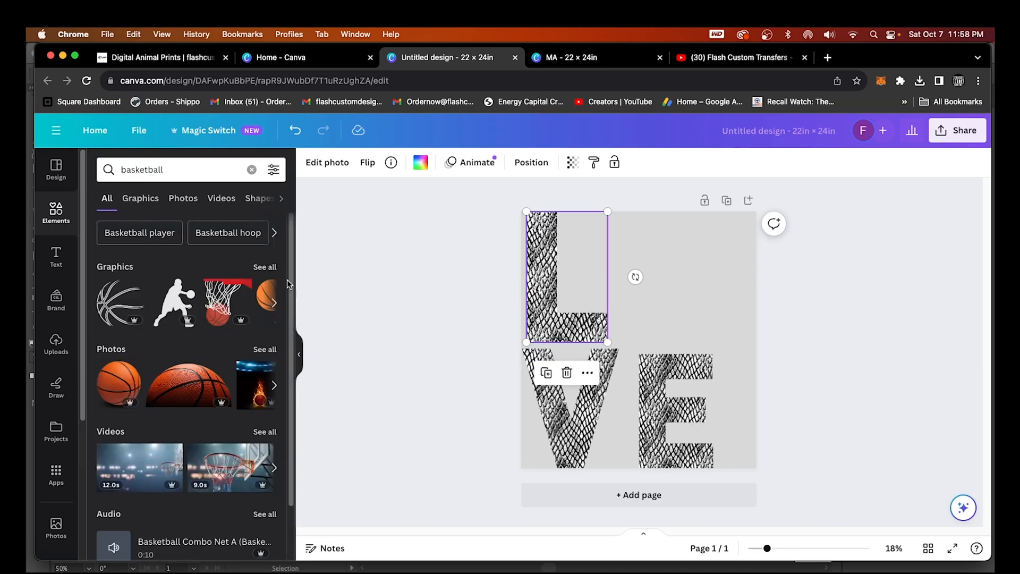
left_click(134, 392)
left_click_drag(731, 235, 669, 307)
left_click_drag(637, 379, 694, 284)
left_click(835, 327)
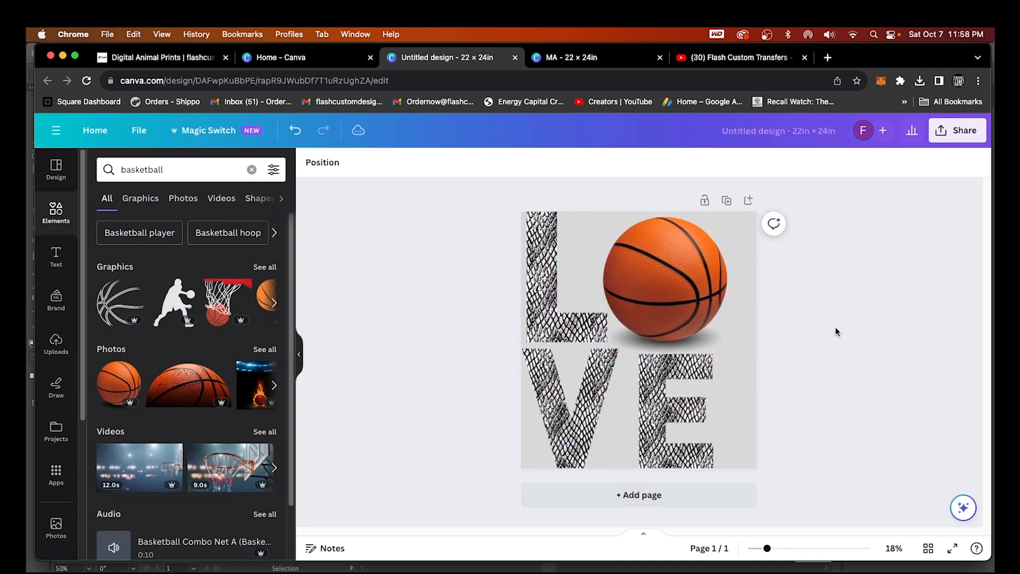
left_click(175, 170)
Search Elements for 'ghost' and delete the basketball from the LOVE design
type("g")
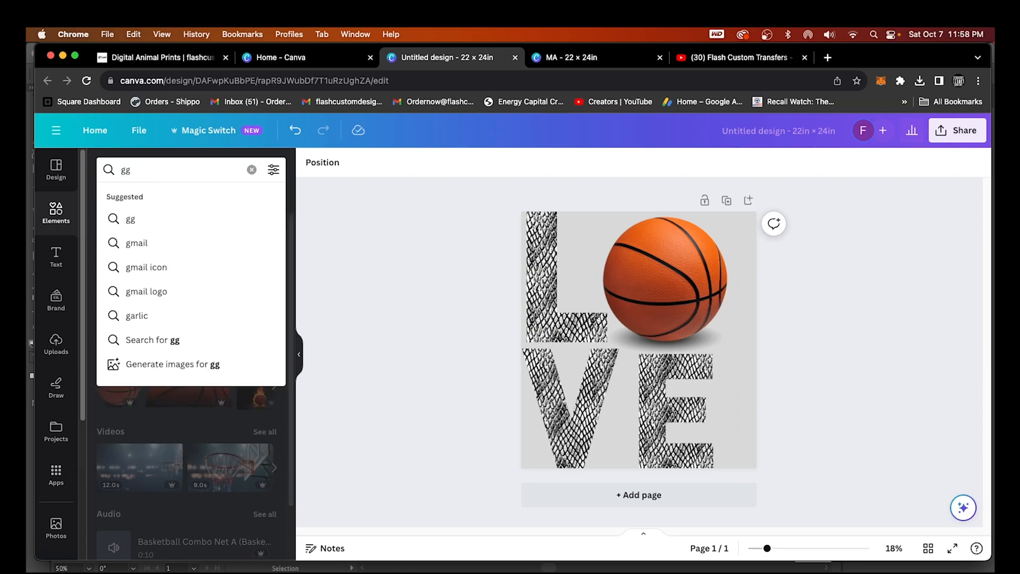
type("host")
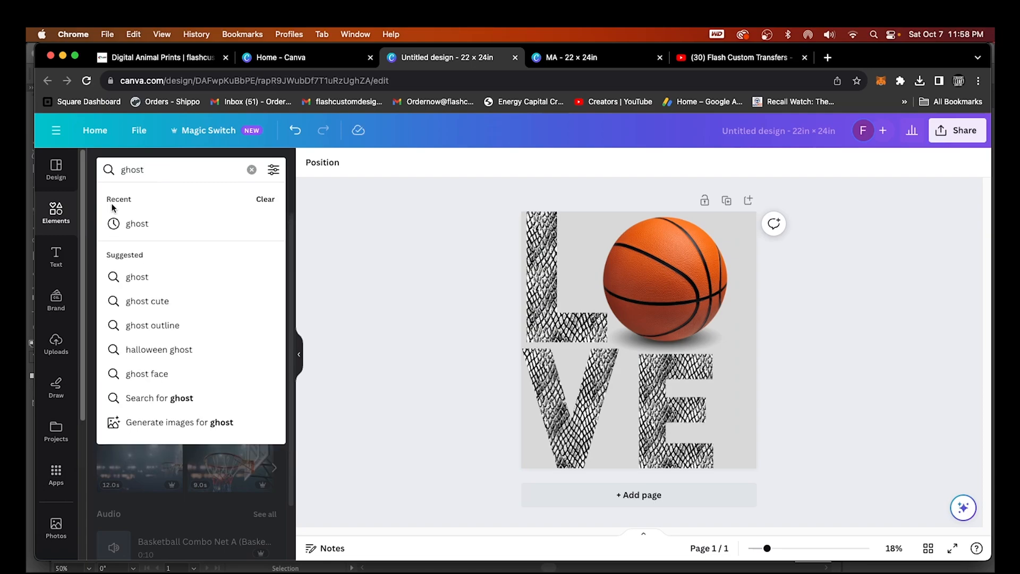
key("Return")
left_click(654, 293)
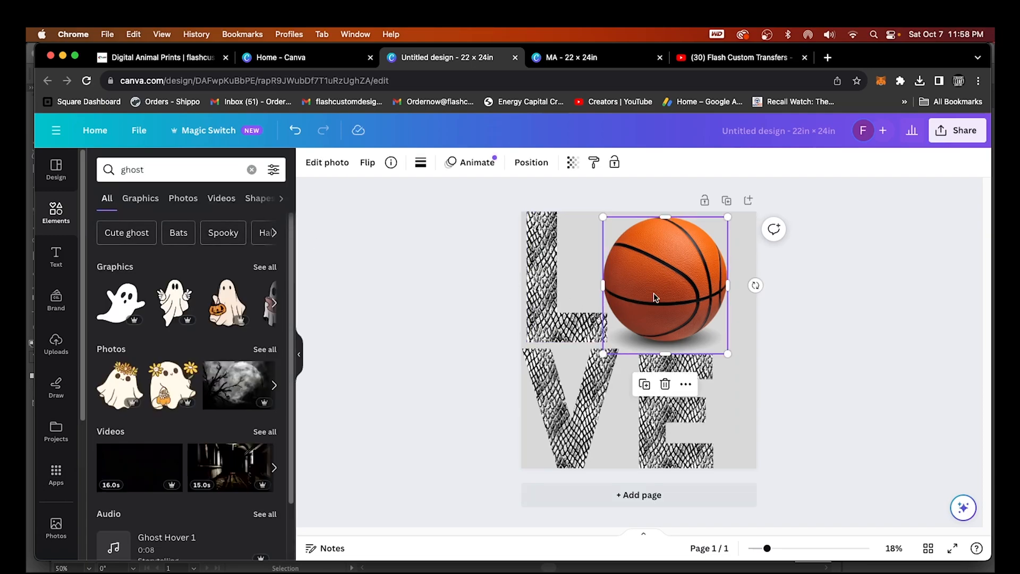
key("Delete")
Add the peace-sign ghost, enlarge it and place it in the O spot beside the L
left_click(179, 304)
left_click_drag(653, 335, 669, 295)
left_click_drag(696, 246, 721, 212)
left_click_drag(659, 295, 680, 311)
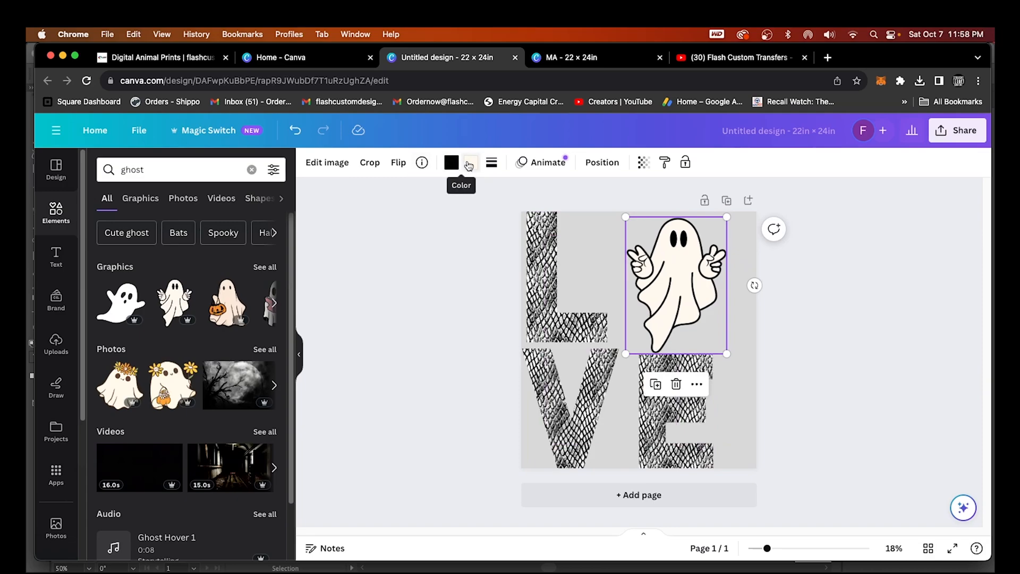
Try white, purple-blue, dark blue, orange and yellow fills on the ghost
left_click(469, 165)
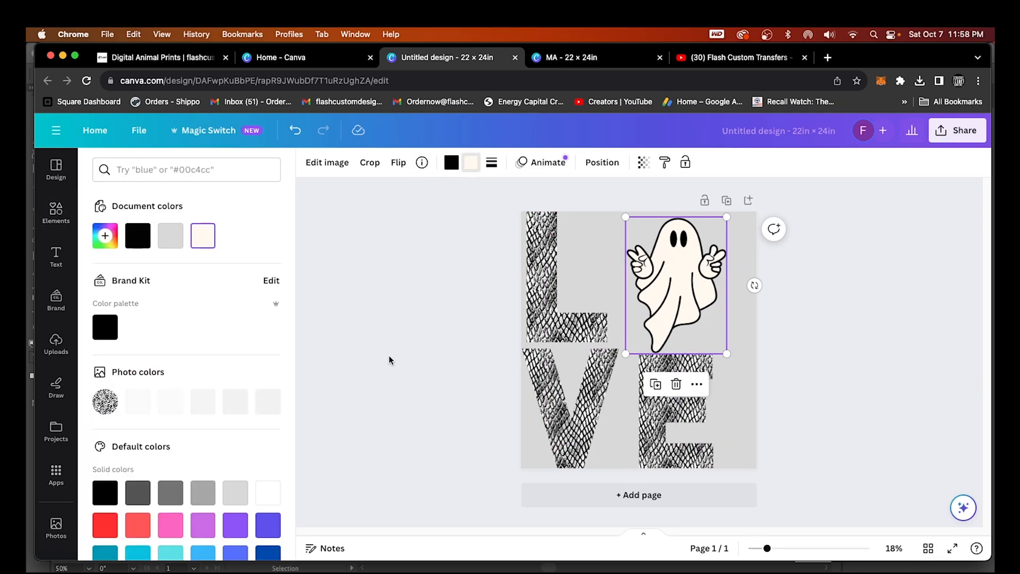
scroll(268, 415, "down", 3)
left_click(269, 402)
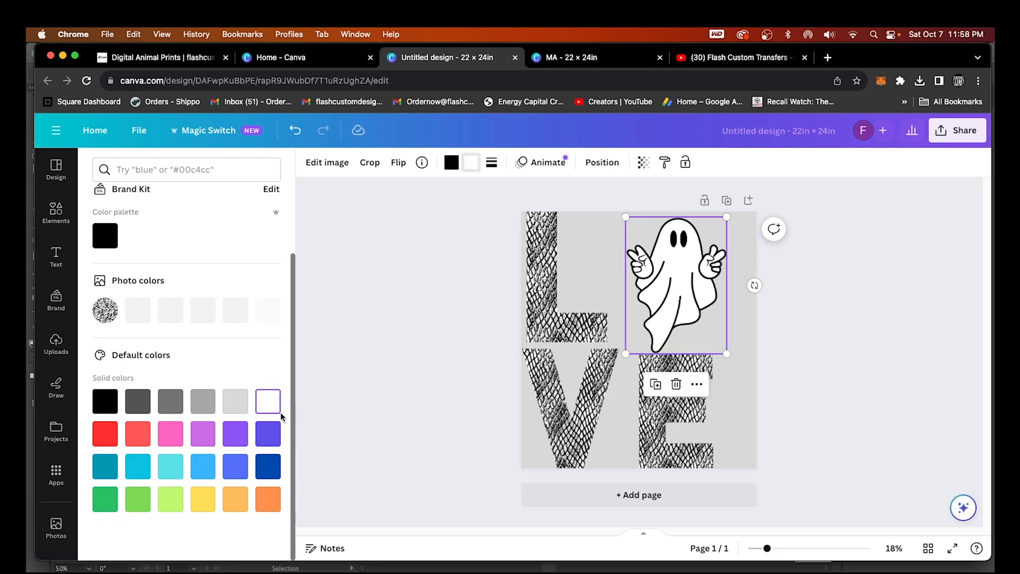
left_click(268, 434)
left_click(268, 467)
left_click(268, 500)
left_click(201, 508)
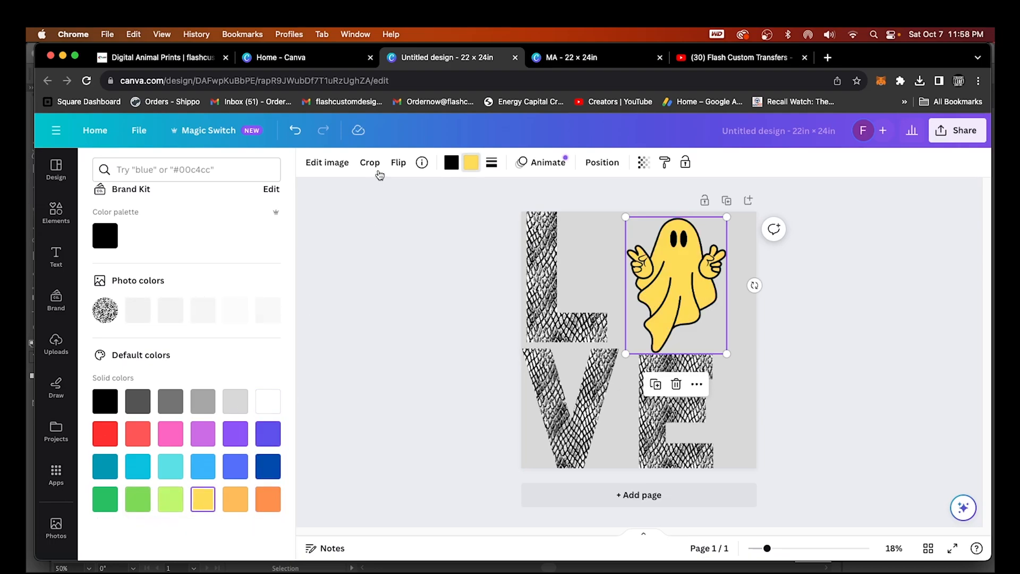
Try red and purple-blue outlines, then settle on a black outline with white fill
left_click(450, 167)
left_click(146, 438)
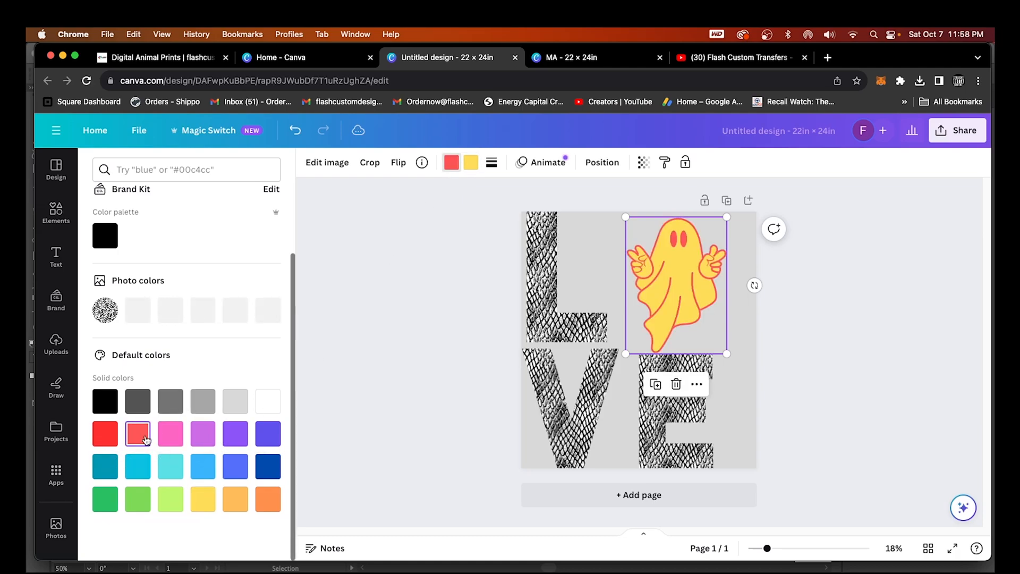
left_click(268, 433)
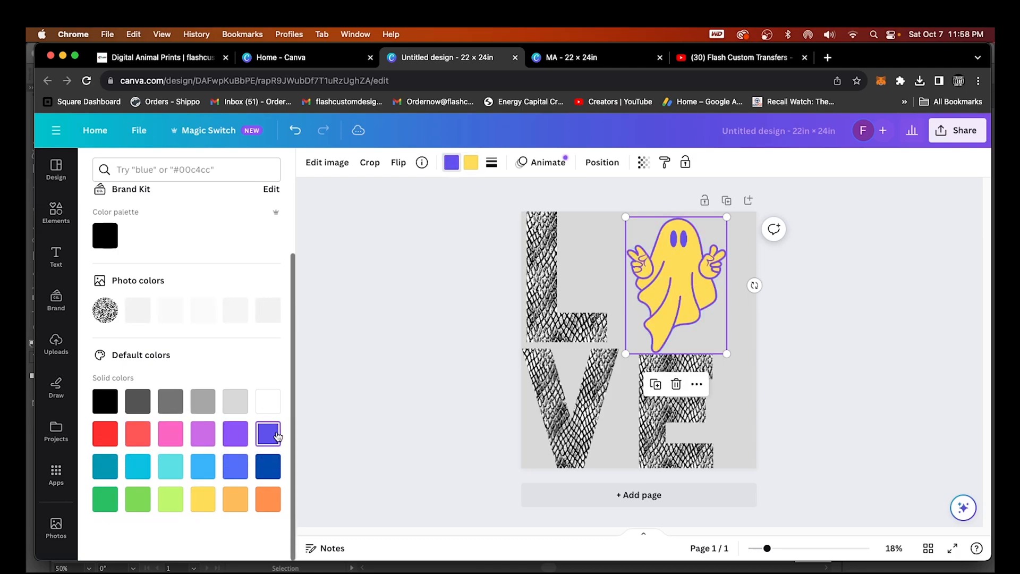
left_click(114, 412)
left_click(470, 164)
left_click(259, 408)
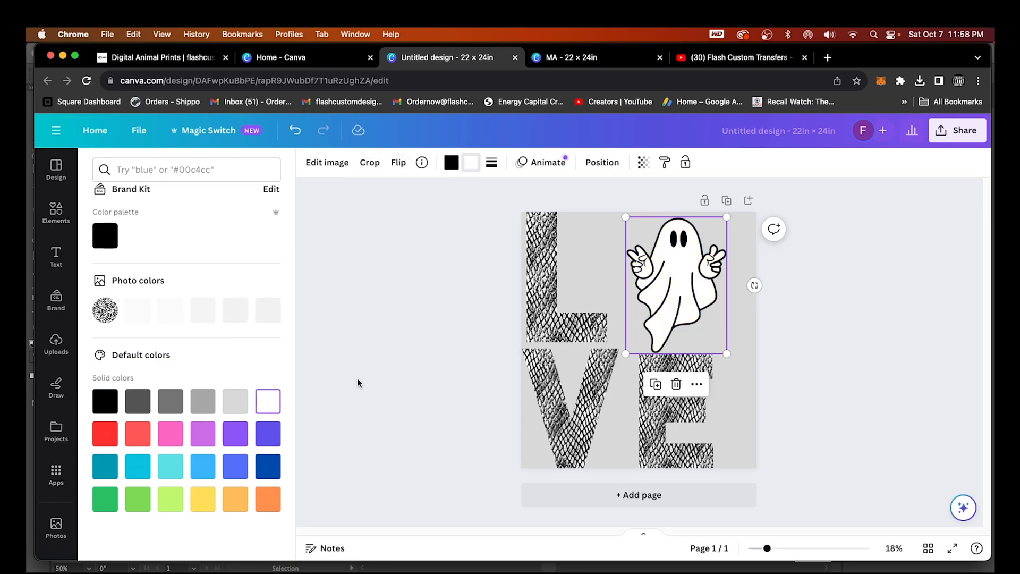
Search 'ghost' again, test a pumpkin-holding ghost at the top of LOVE, then delete it
left_click(61, 222)
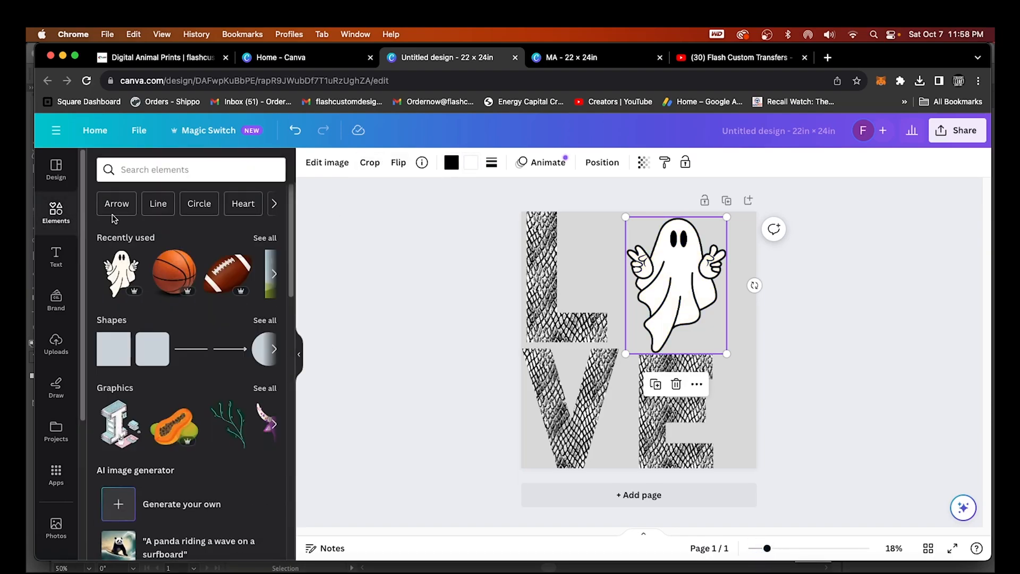
left_click(165, 170)
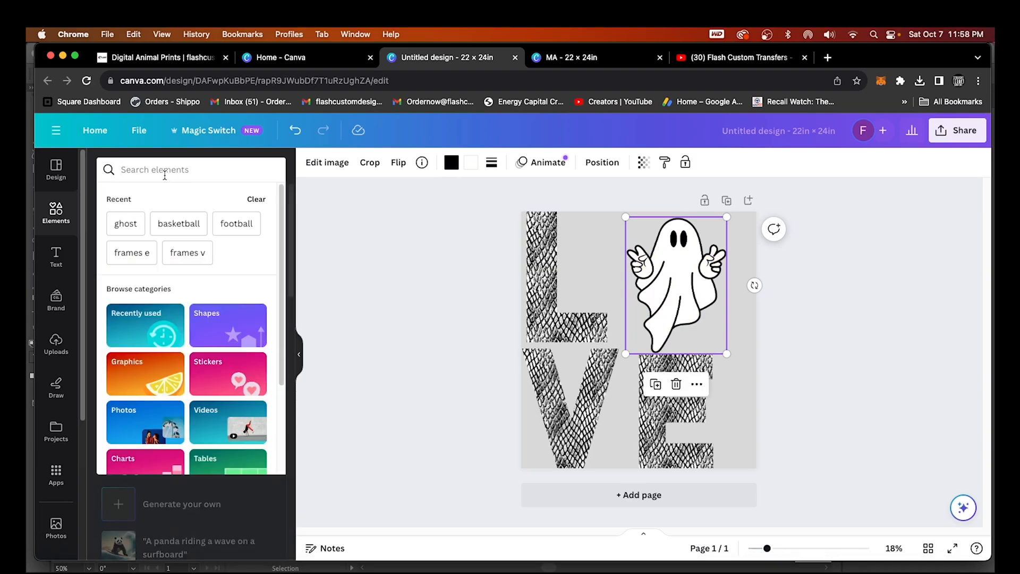
type("ghost")
key("Return")
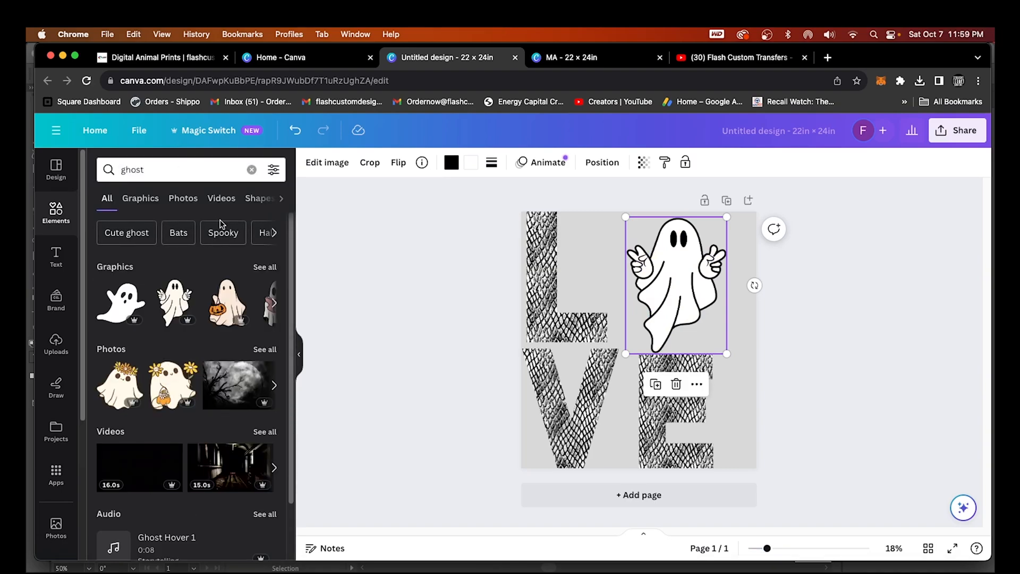
left_click(266, 268)
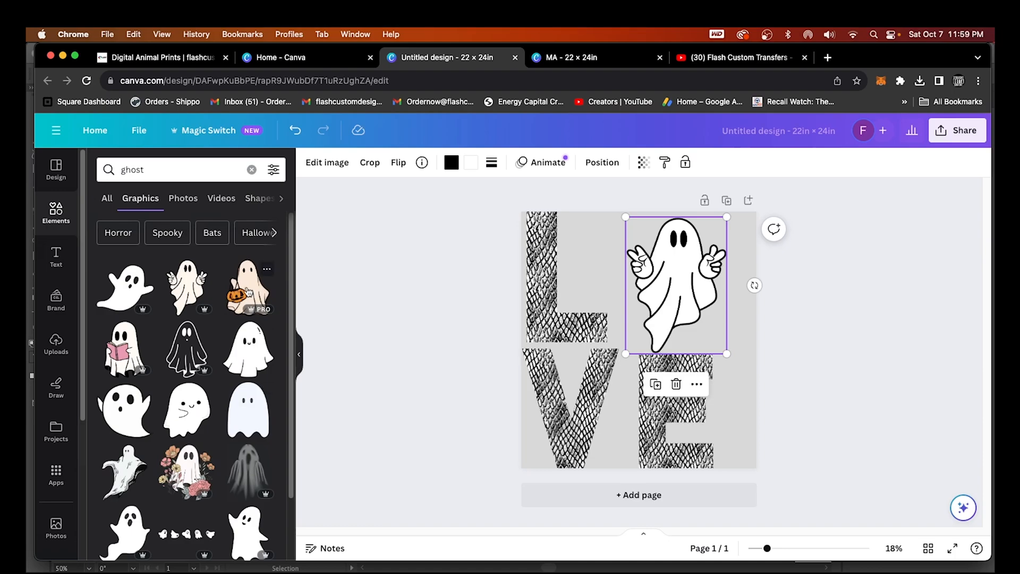
left_click(248, 291)
left_click_drag(718, 237, 665, 306)
left_click_drag(601, 376, 657, 303)
left_click_drag(716, 277, 742, 282)
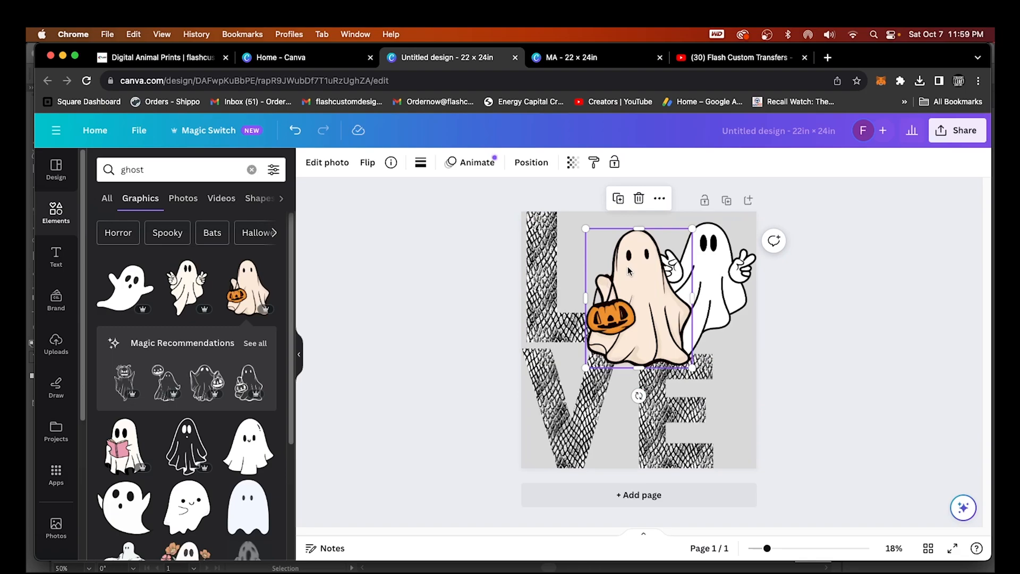
key("Delete")
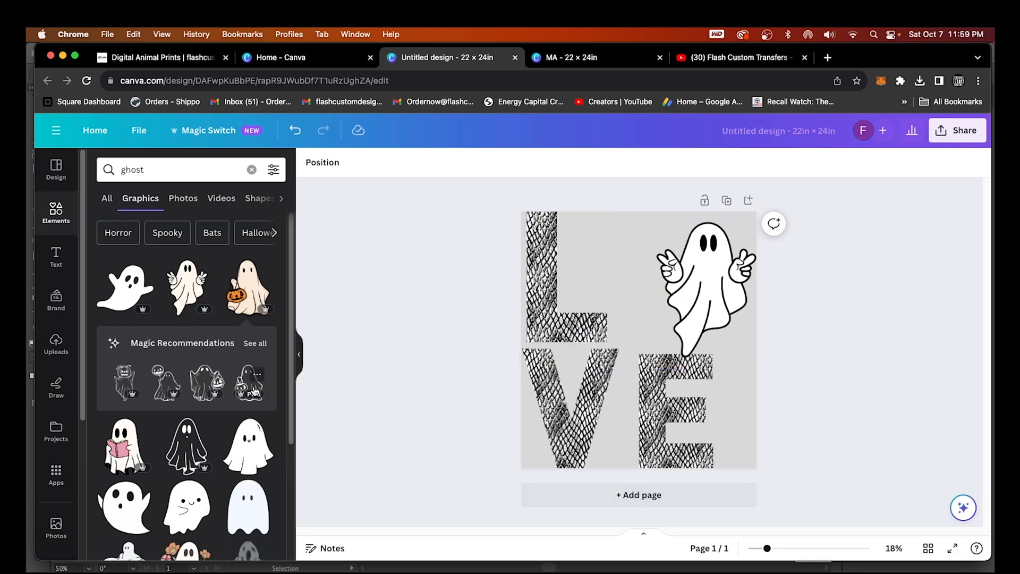
Test a red outline ghost, delete it, and move the peace-sign ghost onto the centre guide
scroll(231, 444, "down", 2)
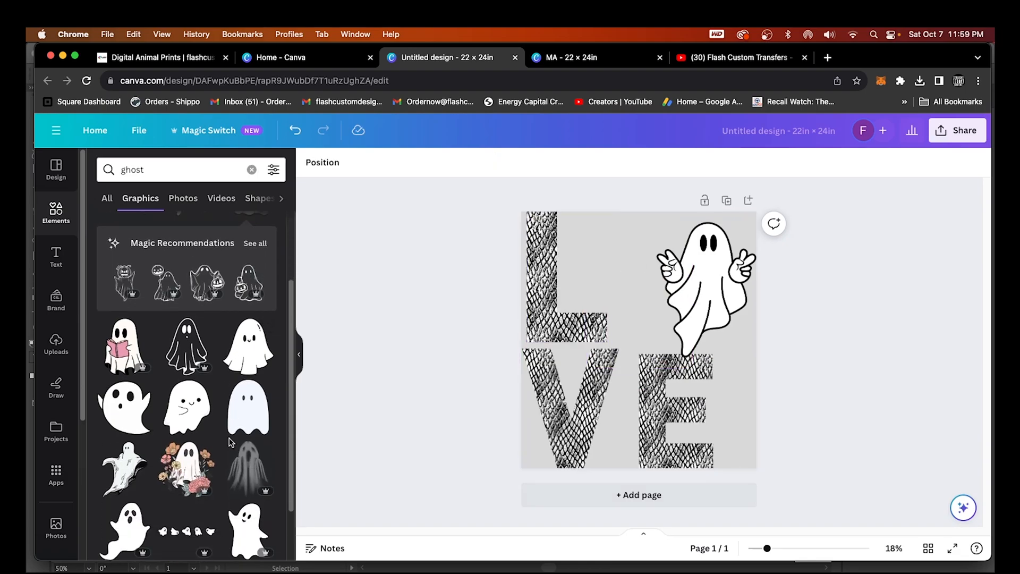
left_click(168, 366)
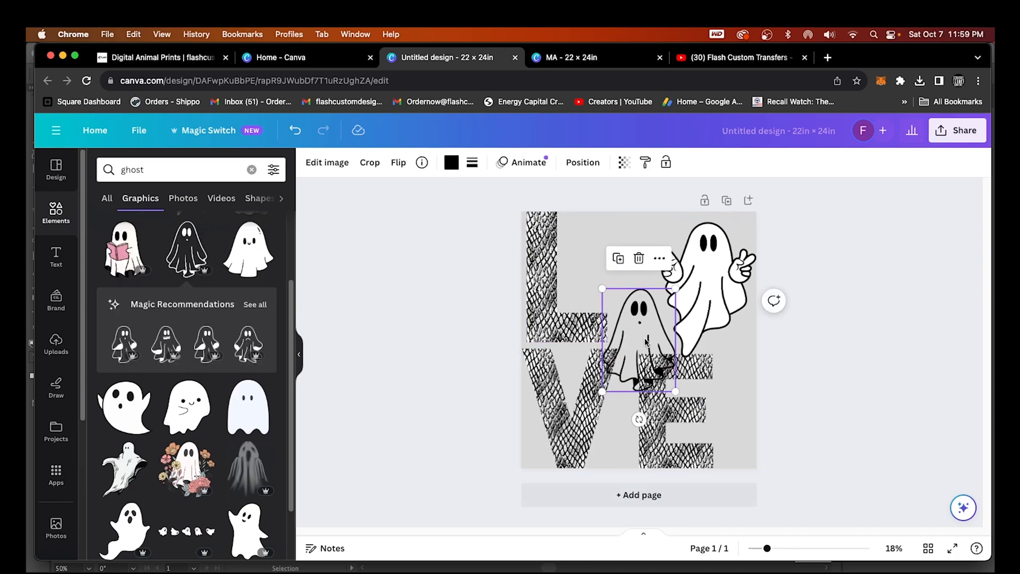
left_click_drag(635, 314, 619, 245)
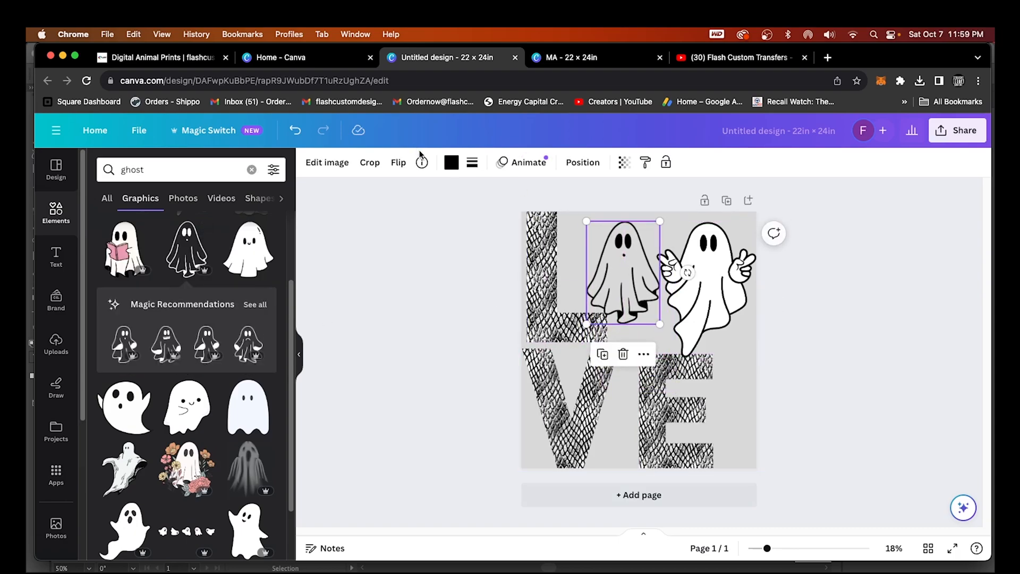
left_click(451, 162)
left_click(105, 450)
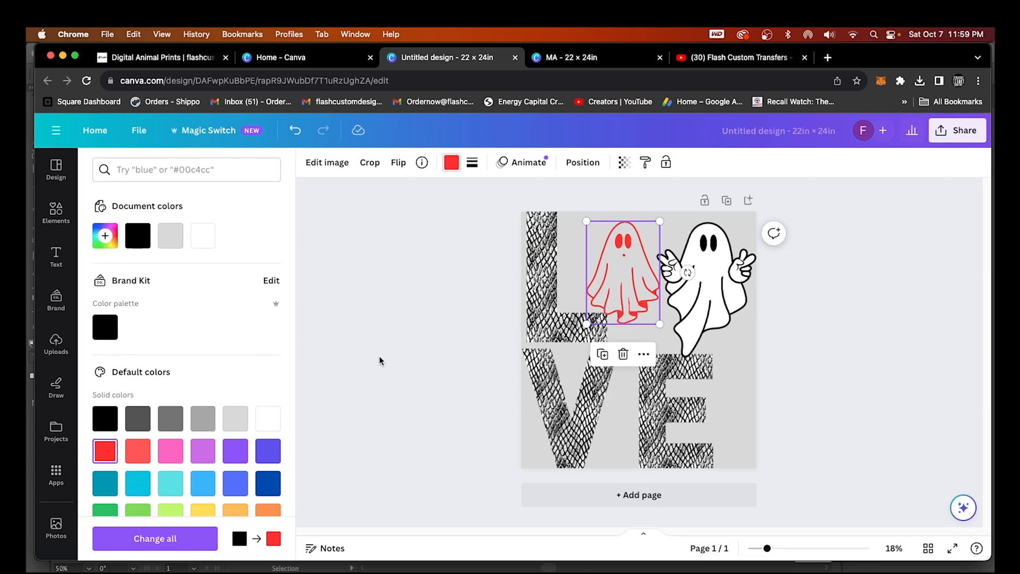
key("Delete")
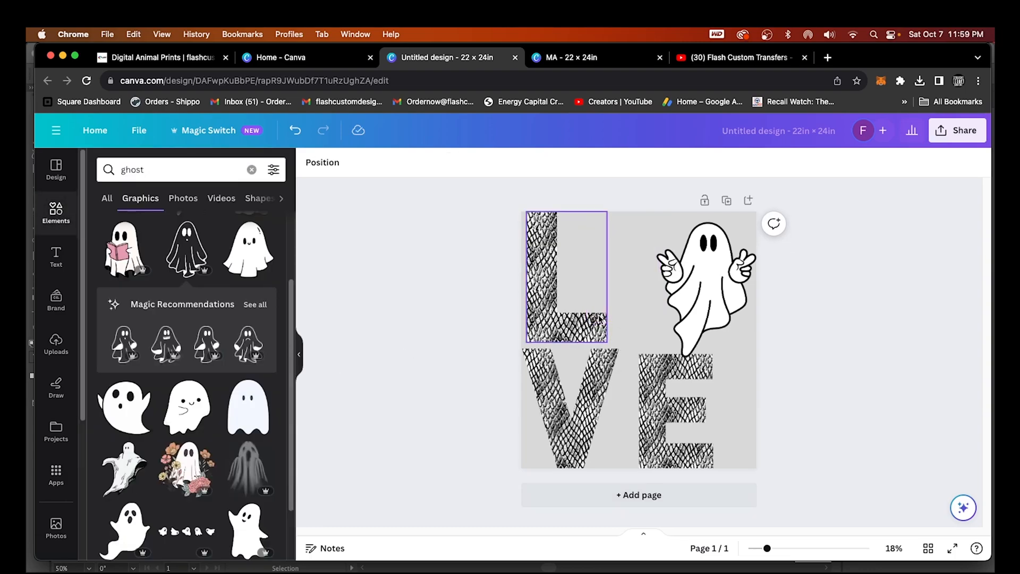
left_click_drag(710, 316, 684, 306)
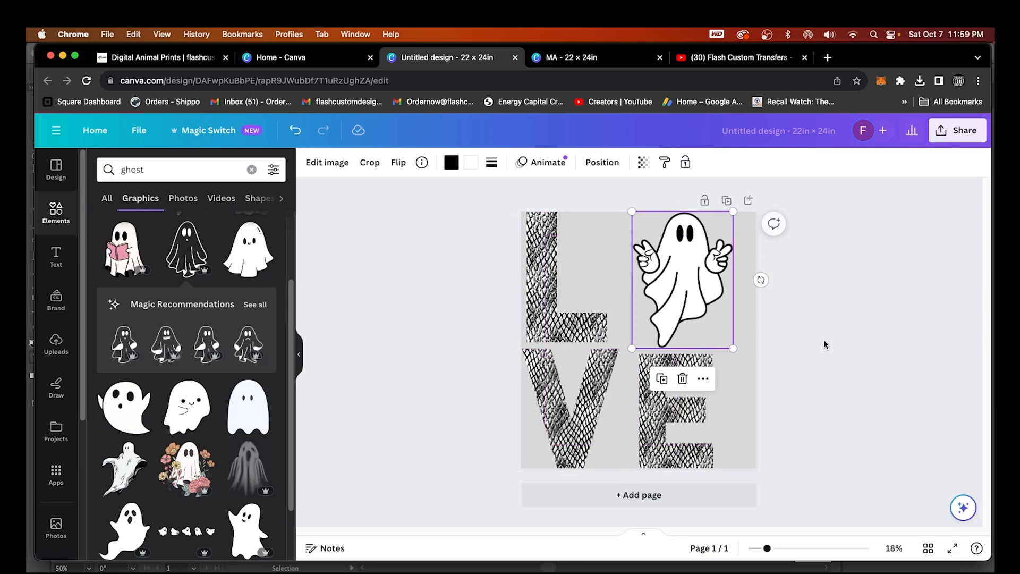
Nudge the peace-sign ghost slightly left and down, closer to the L and above the E
left_click(811, 346)
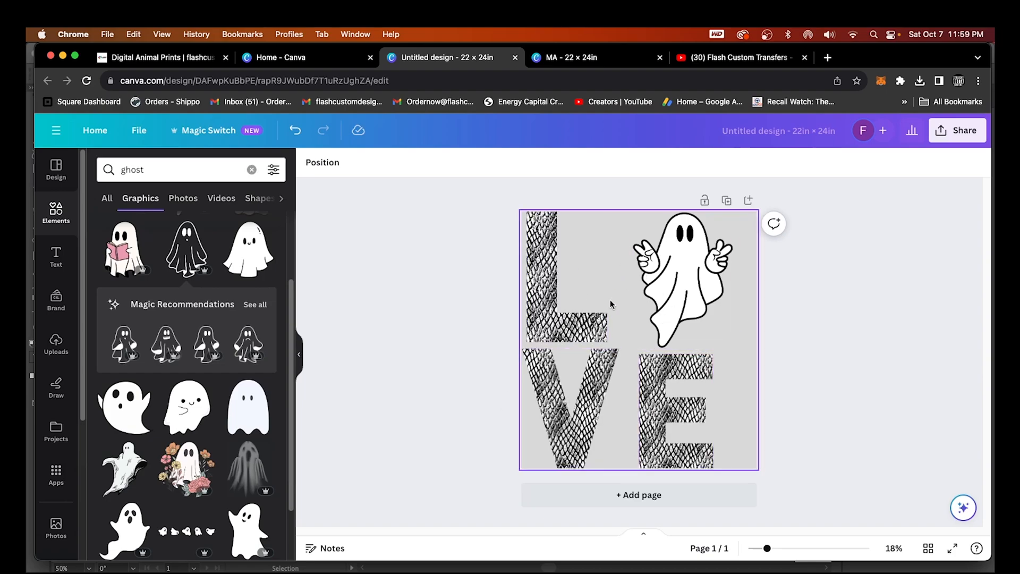
left_click_drag(699, 311, 694, 304)
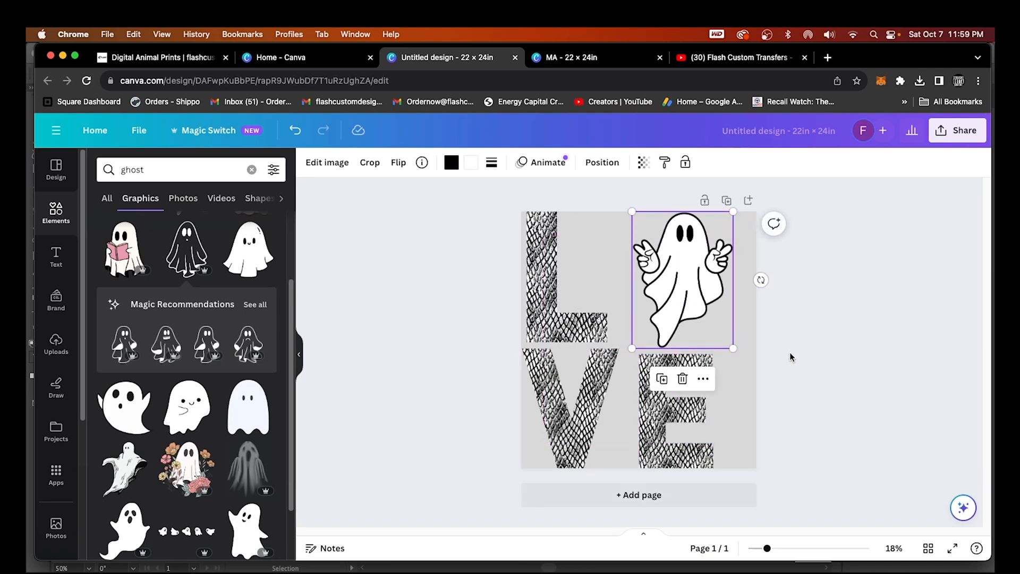
left_click(812, 409)
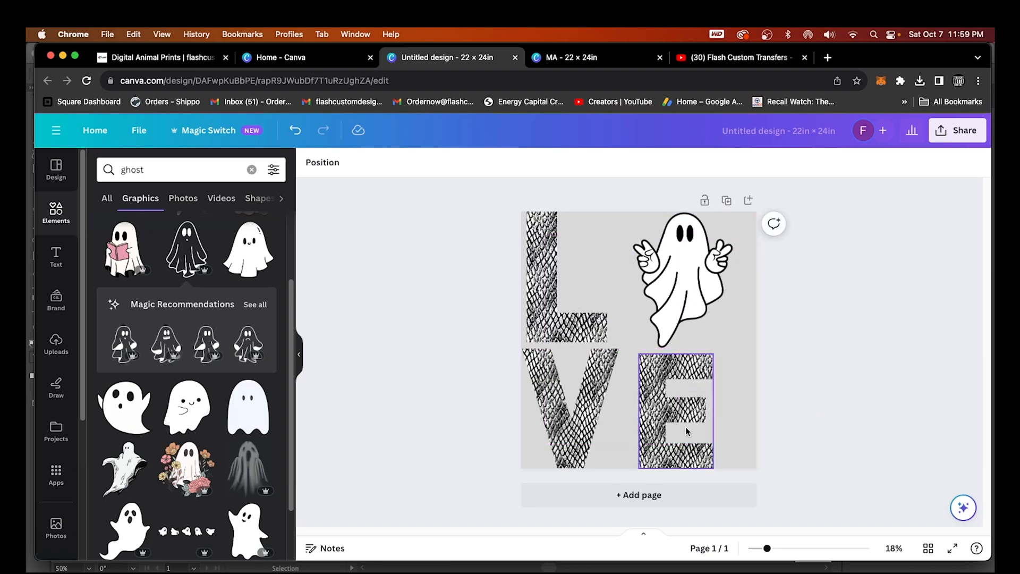
left_click(733, 374)
left_click(828, 327)
left_click_drag(704, 306, 698, 306)
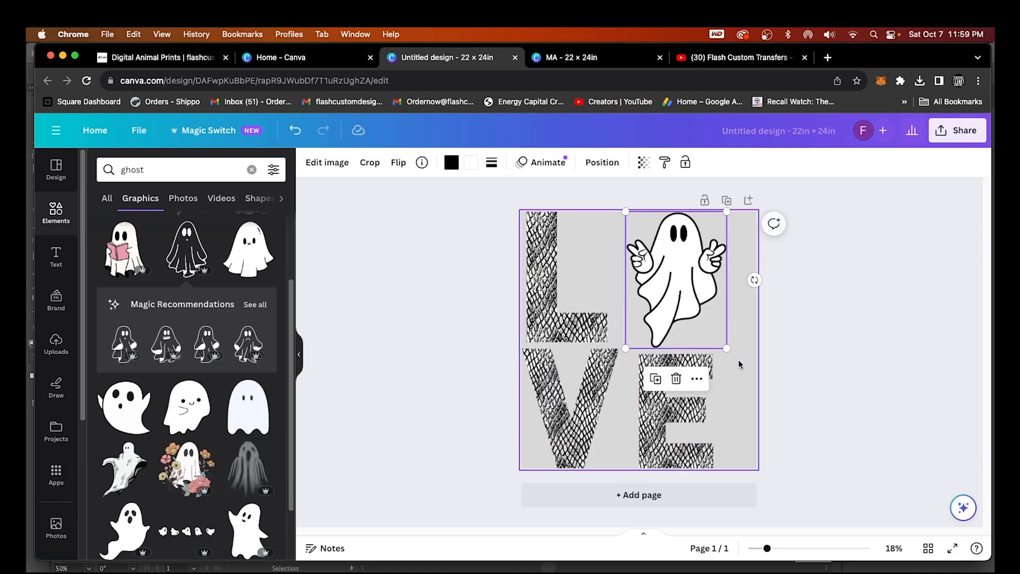
left_click(773, 401)
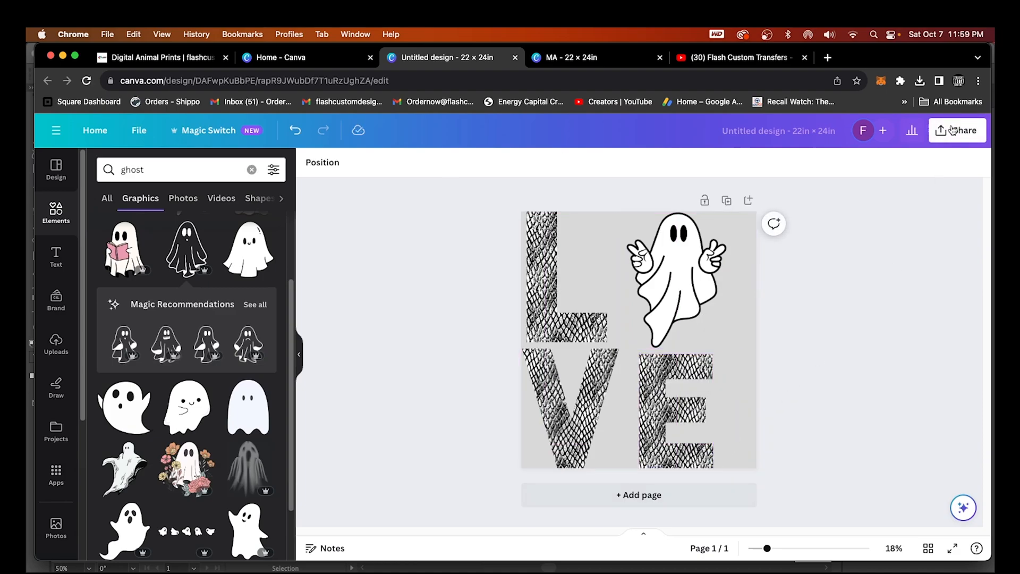
Download the design as a PNG at size 3.125 (6,600 × 7,200 px) with transparent background
left_click(953, 129)
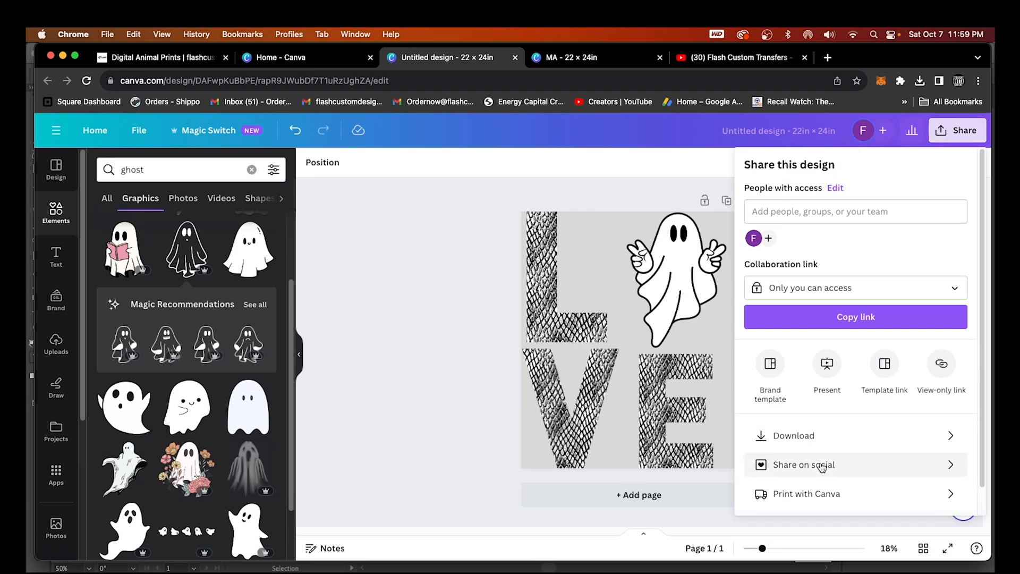
left_click(816, 437)
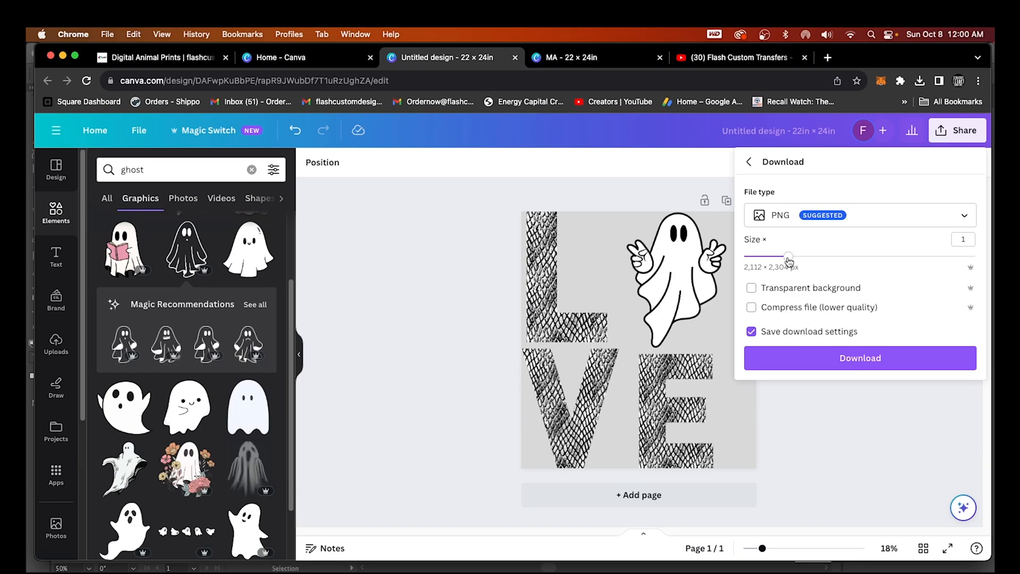
left_click(794, 223)
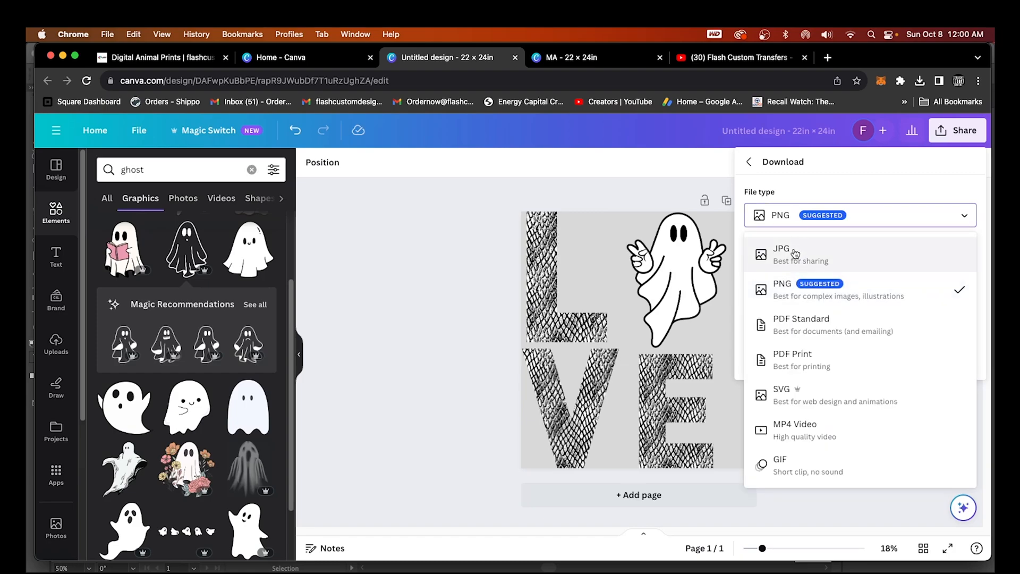
left_click(797, 273)
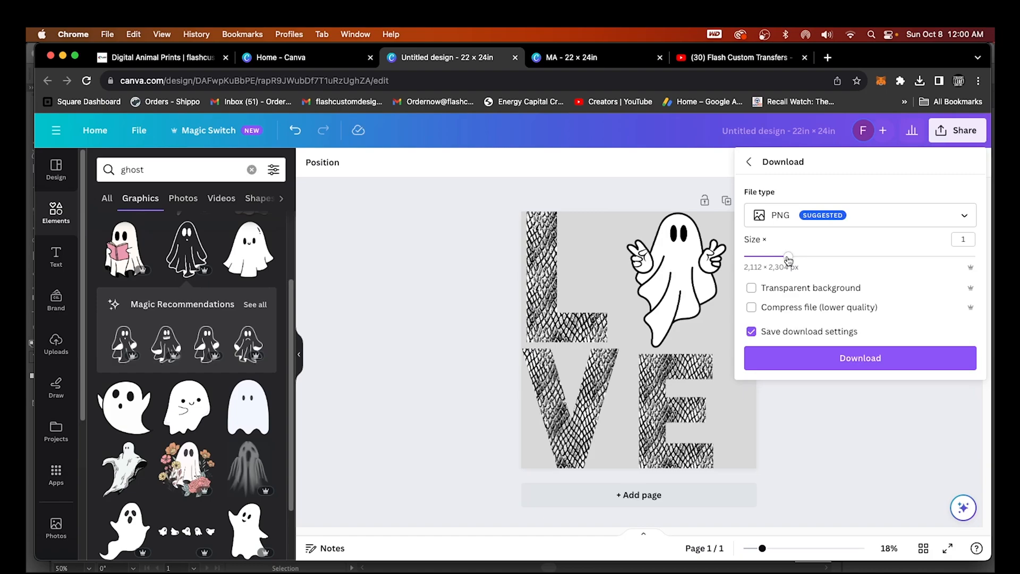
left_click_drag(789, 259, 983, 273)
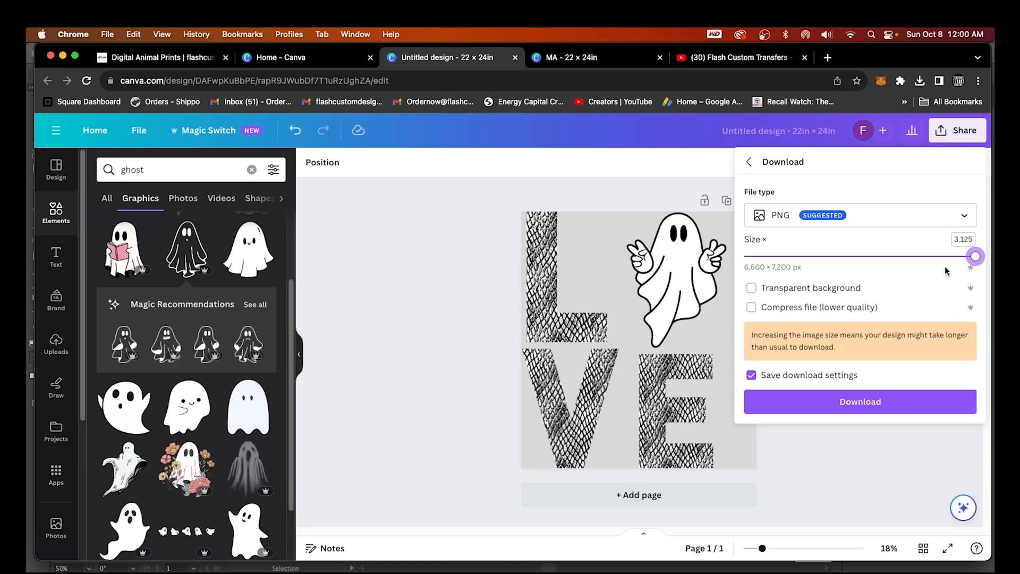
left_click(752, 290)
left_click(873, 404)
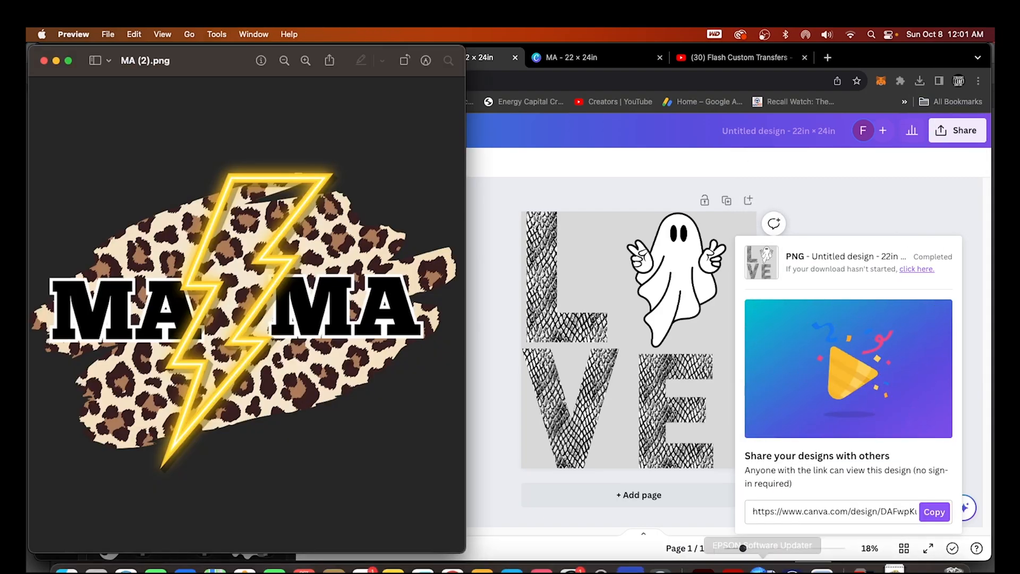
In Illustrator, delete the old LOVE and MAMA images
mouse_move(763, 570)
left_click(712, 545)
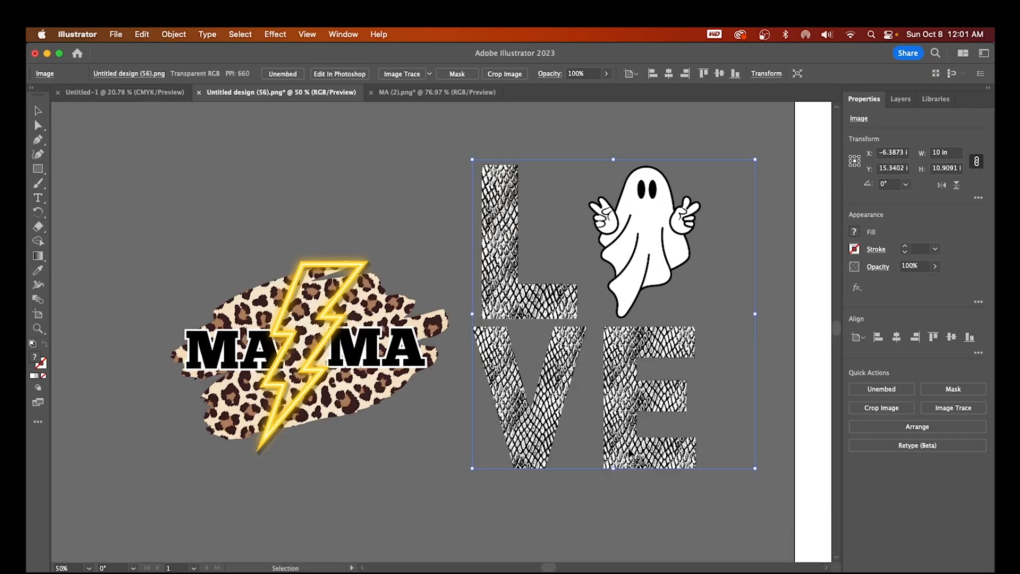
key("Delete")
left_click(422, 379)
key("Delete")
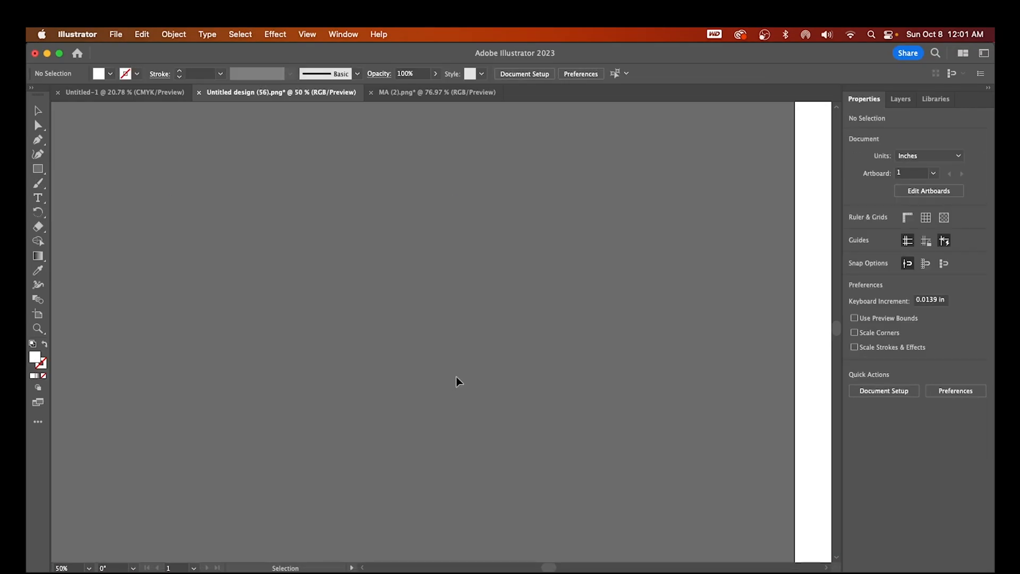
Open Untitled design (57).png via File > Open
left_click(115, 35)
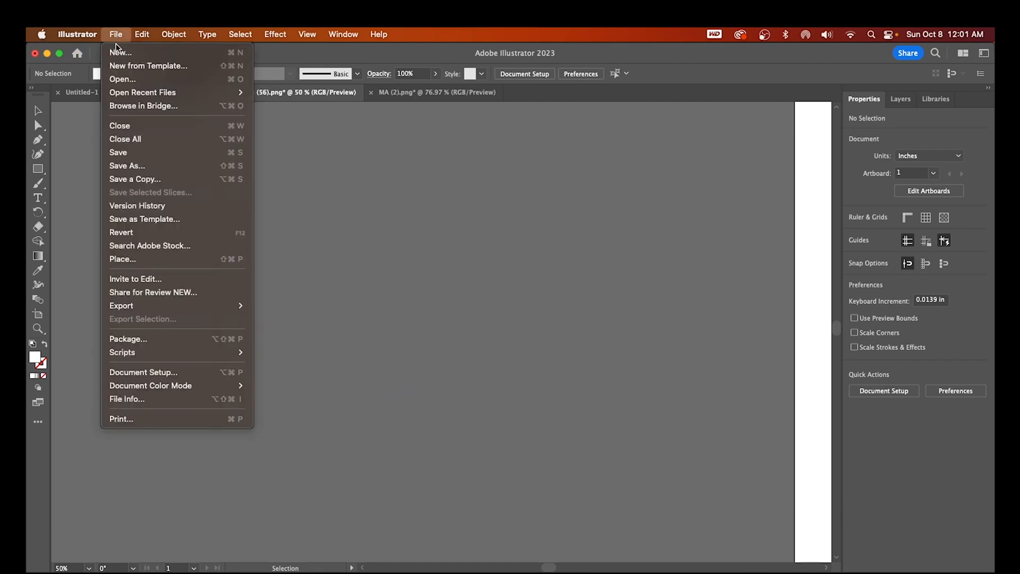
left_click(122, 79)
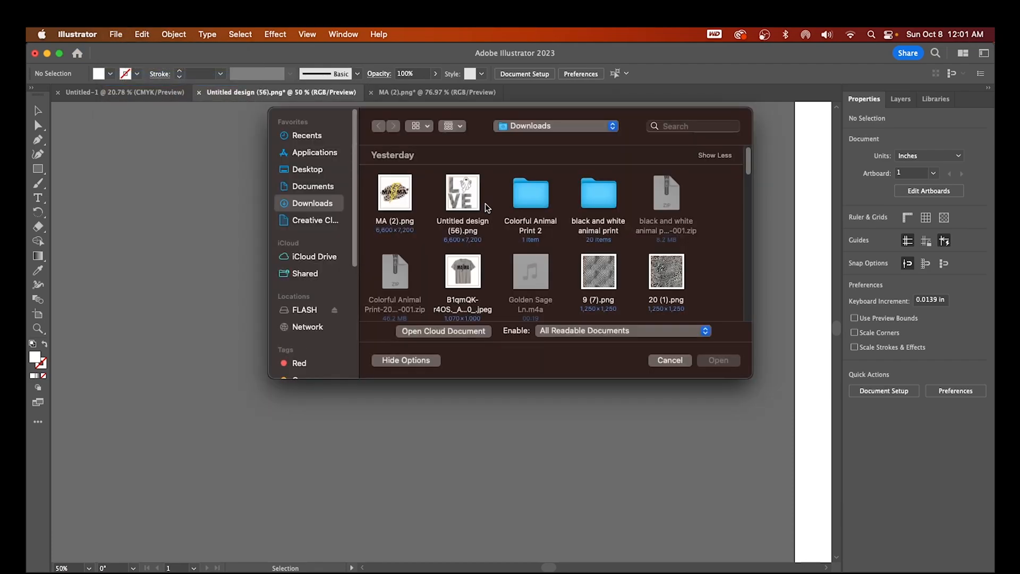
left_click(396, 198)
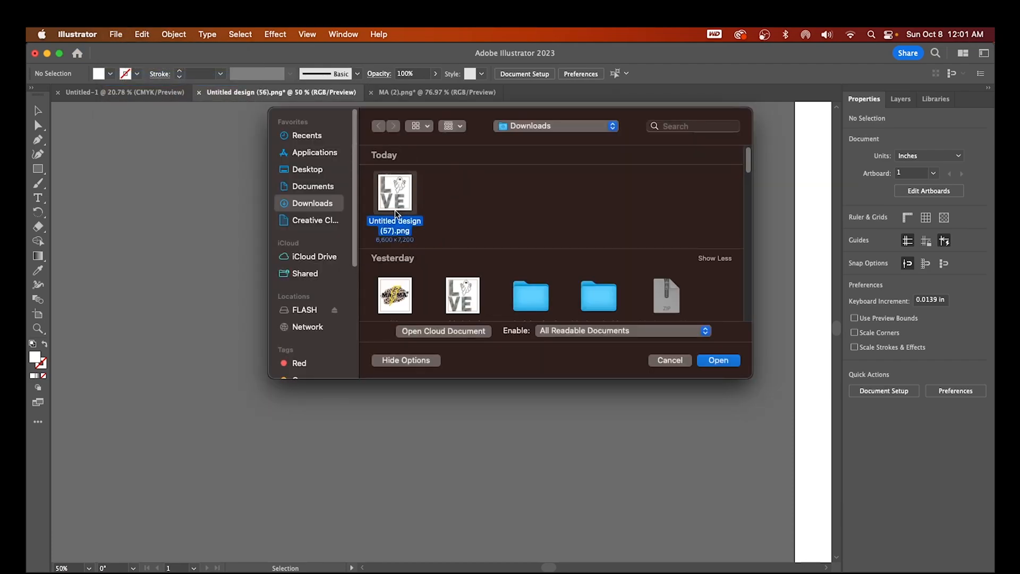
left_click(717, 361)
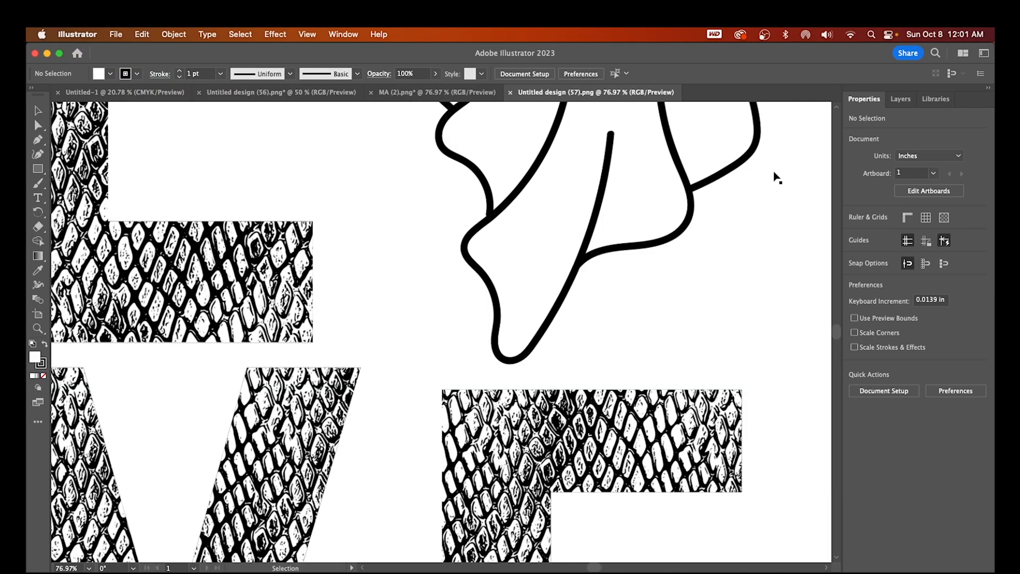
Set the LOVE ghost image width to 10 in and move it left of the artboard at 12% zoom
left_click(739, 229)
left_click(950, 154)
type("10")
key("Return")
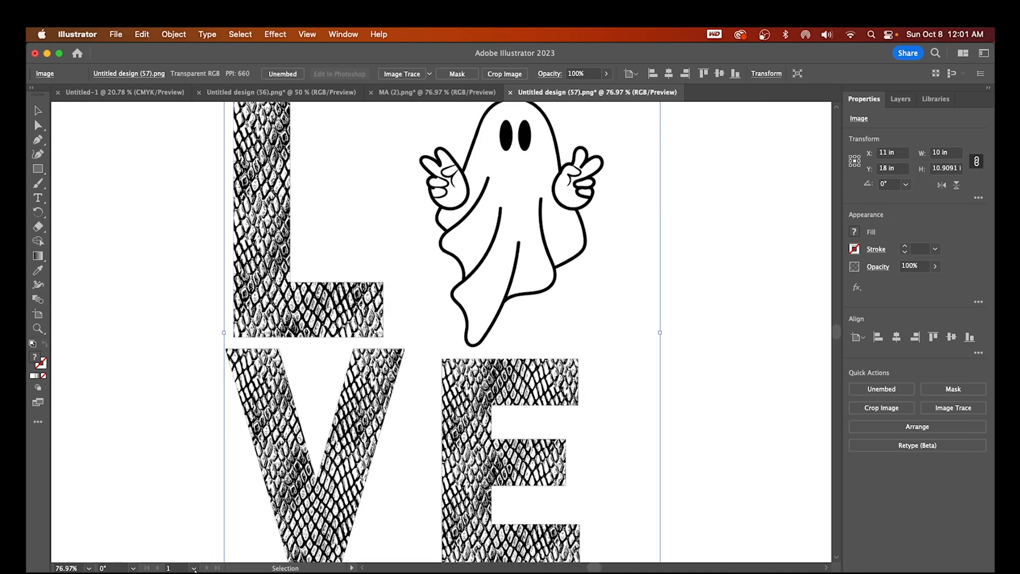
left_click(61, 568)
type("12.")
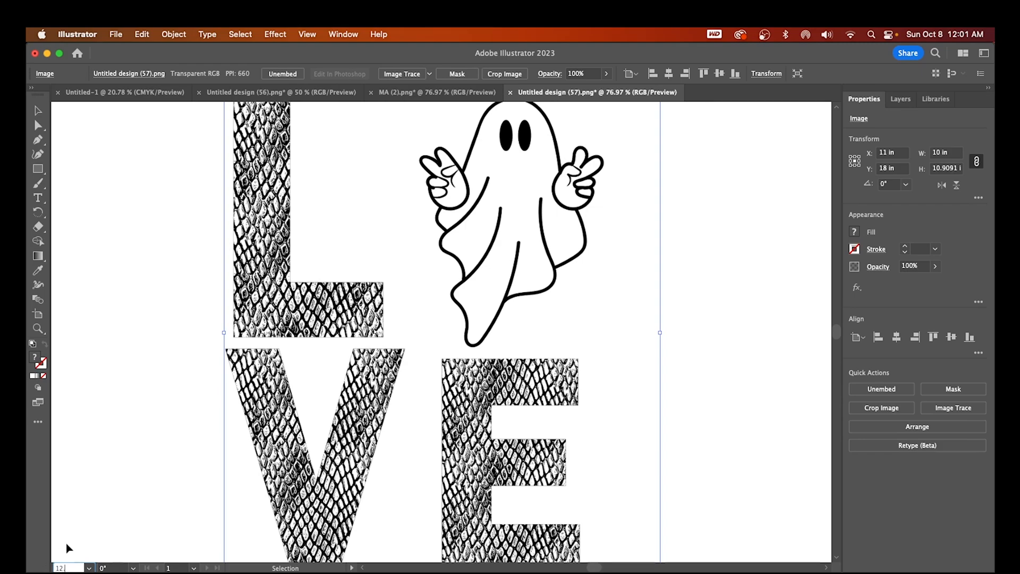
key("Return")
left_click_drag(436, 358, 269, 369)
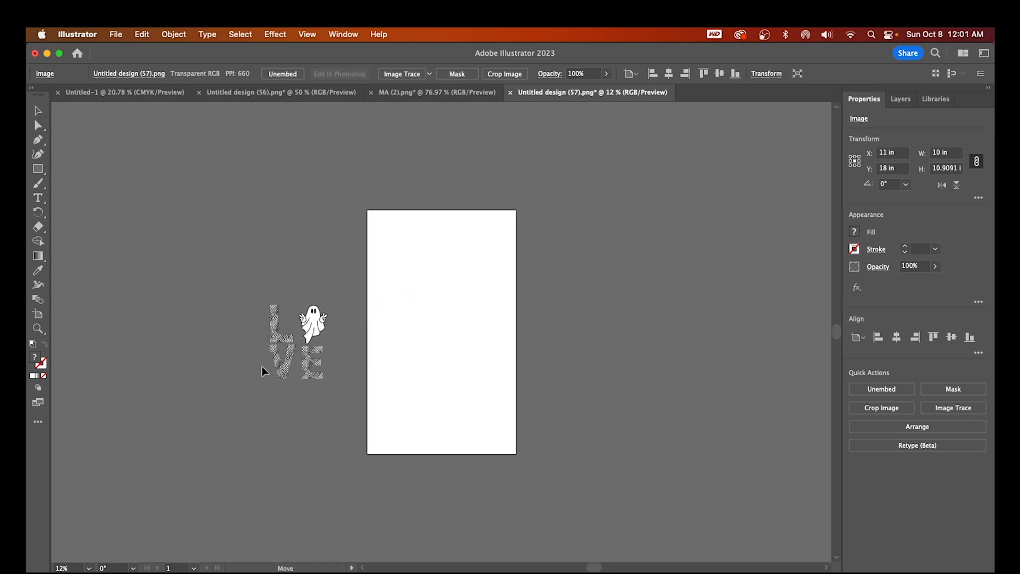
Zoom to 300% and pan around to inspect the image's edges
left_click(74, 568)
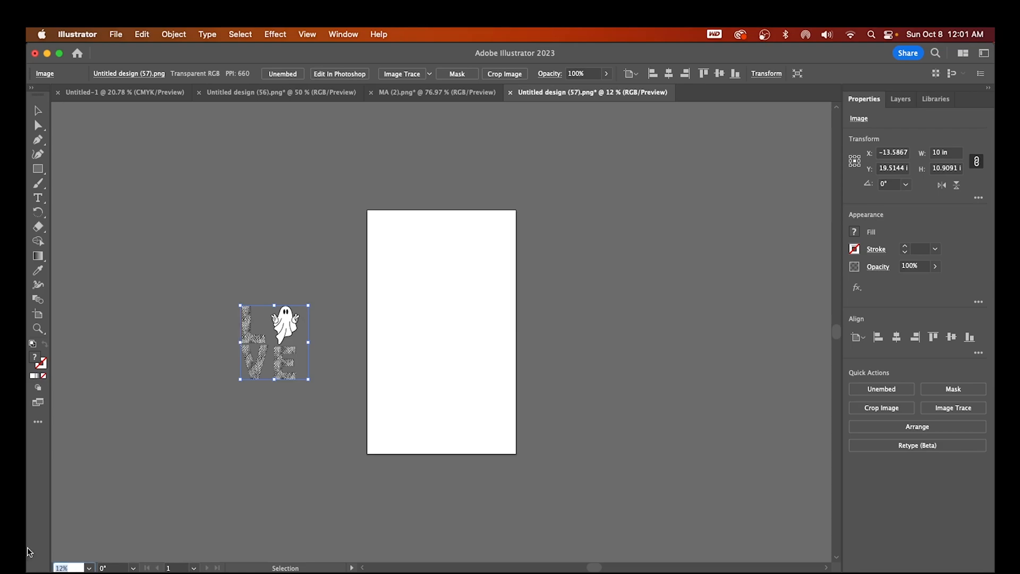
type("300")
key("Return")
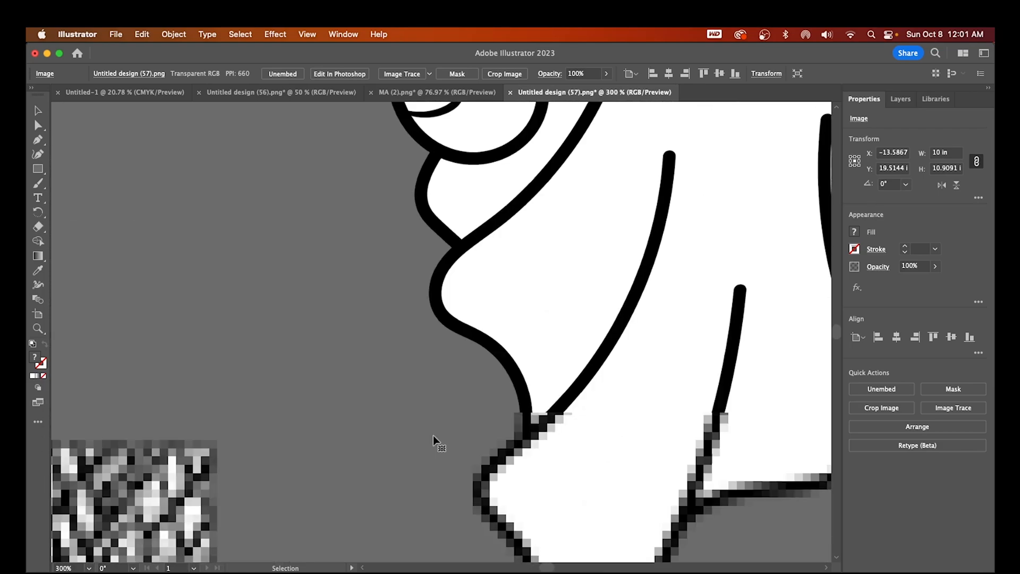
left_click_drag(837, 334, 835, 332)
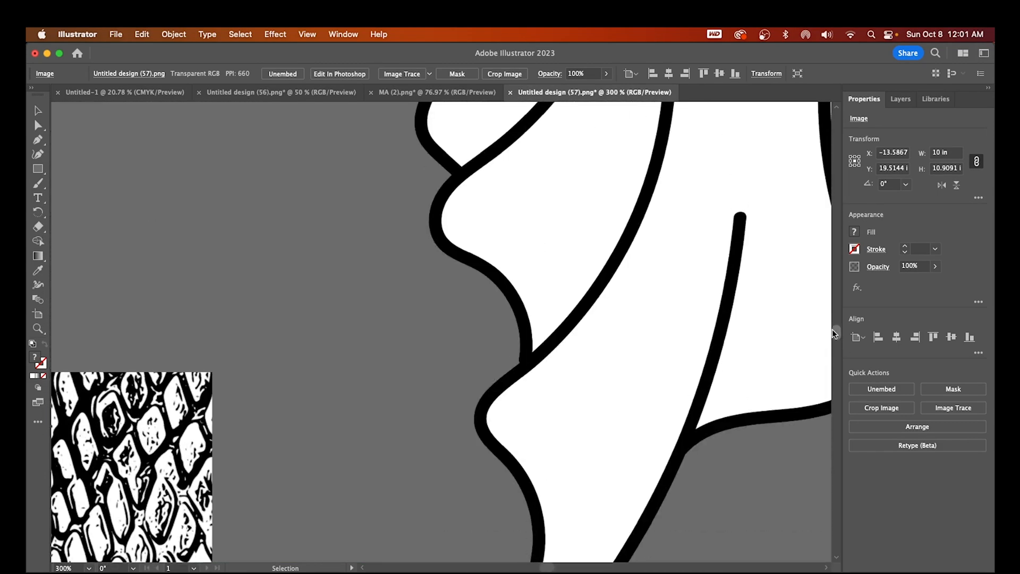
scroll(520, 459, "up", 5)
scroll(523, 465, "up", 5)
scroll(521, 468, "down", 6)
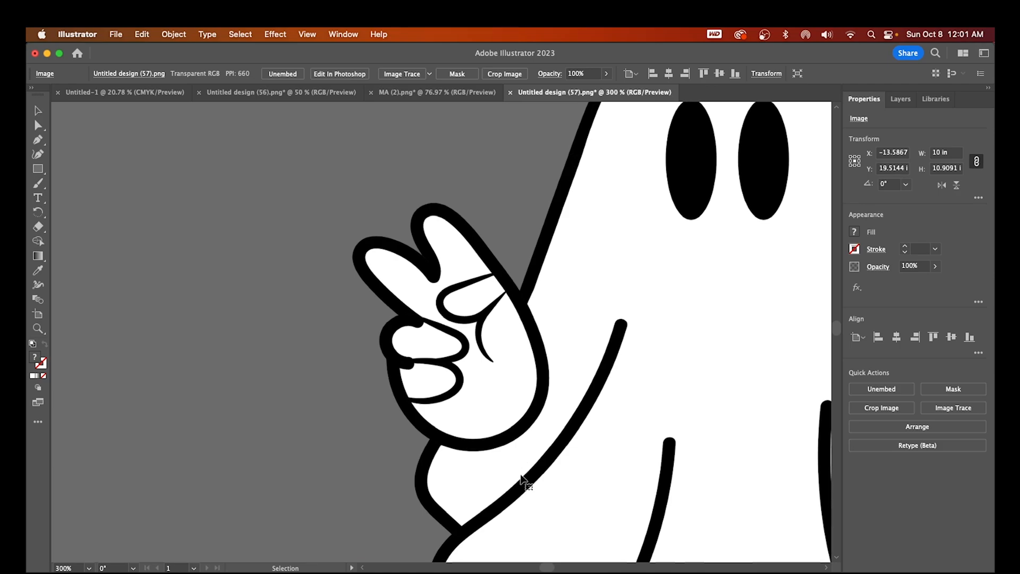
scroll(520, 470, "down", 6)
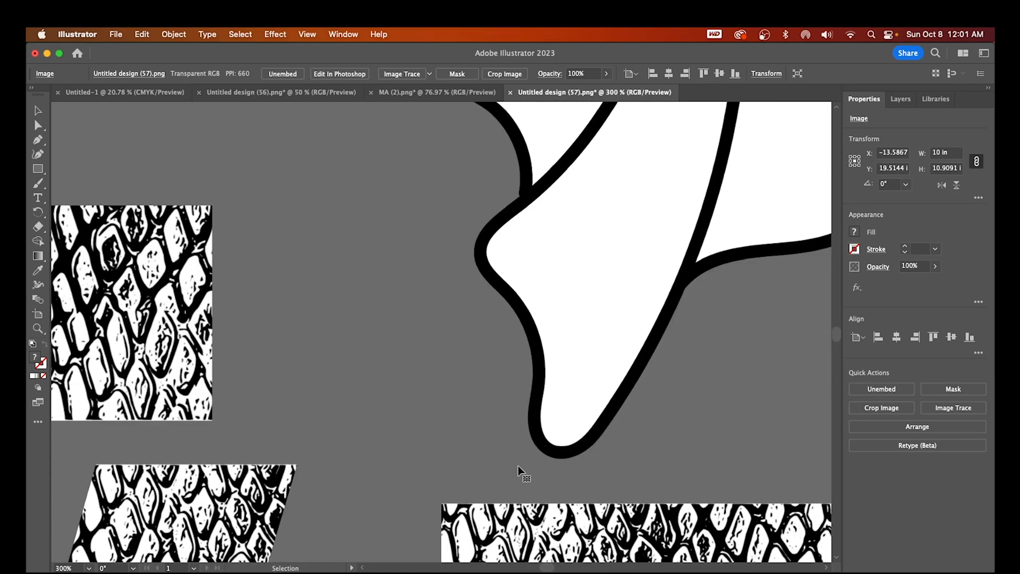
scroll(597, 457, "down", 4)
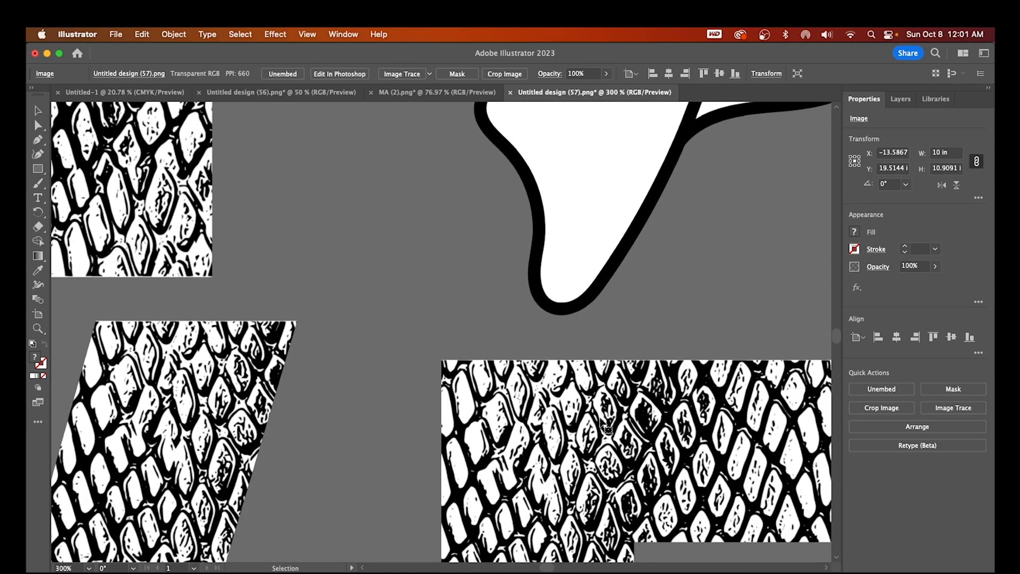
scroll(616, 447, "down", 3)
scroll(478, 494, "left", 10)
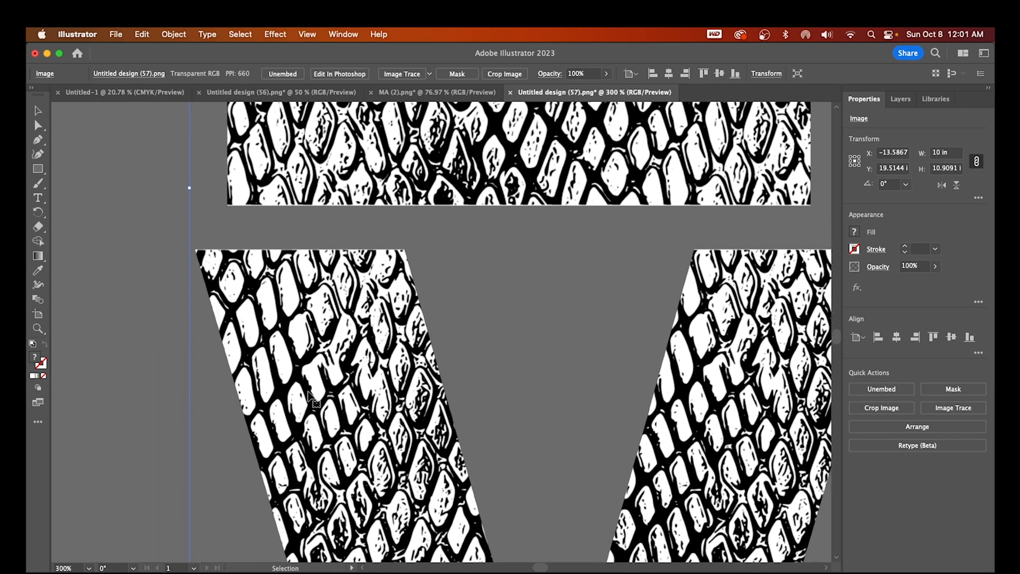
scroll(366, 492, "up", 5)
scroll(371, 494, "up", 8)
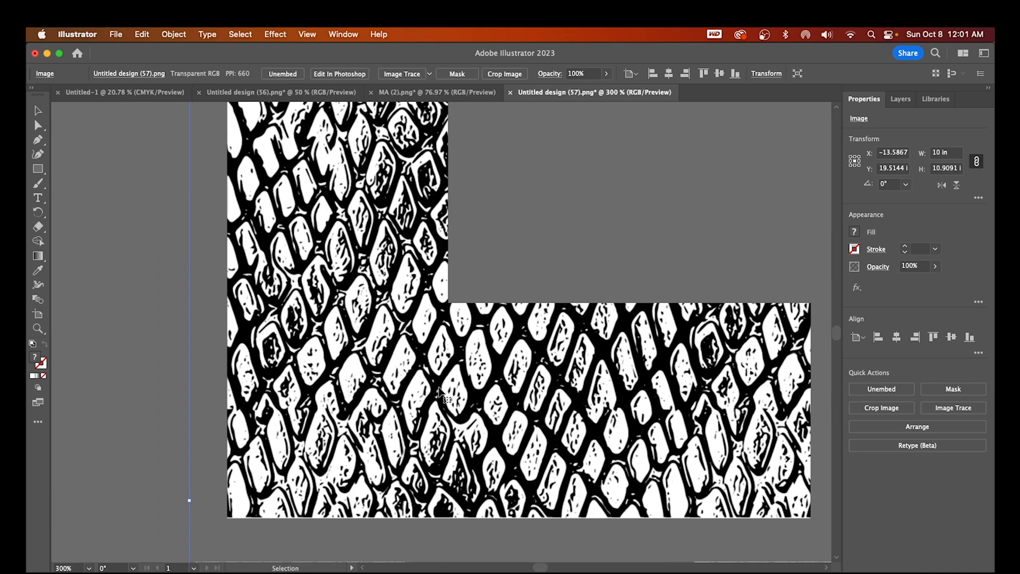
scroll(744, 466, "right", 20)
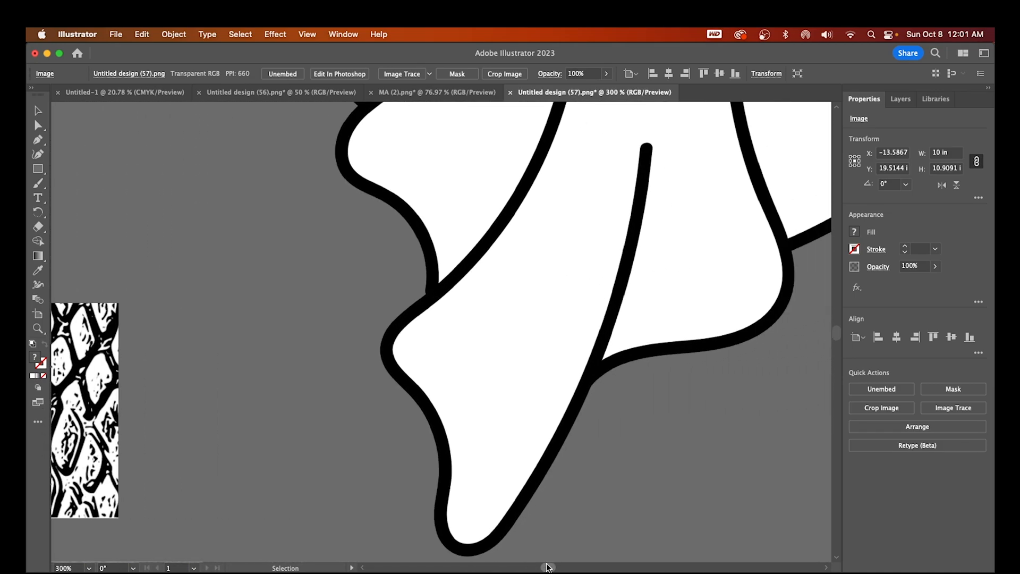
mouse_move(836, 333)
left_mouse_down()
mouse_move(837, 321)
mouse_move(841, 330)
left_mouse_up()
scroll(842, 329, "down", 5)
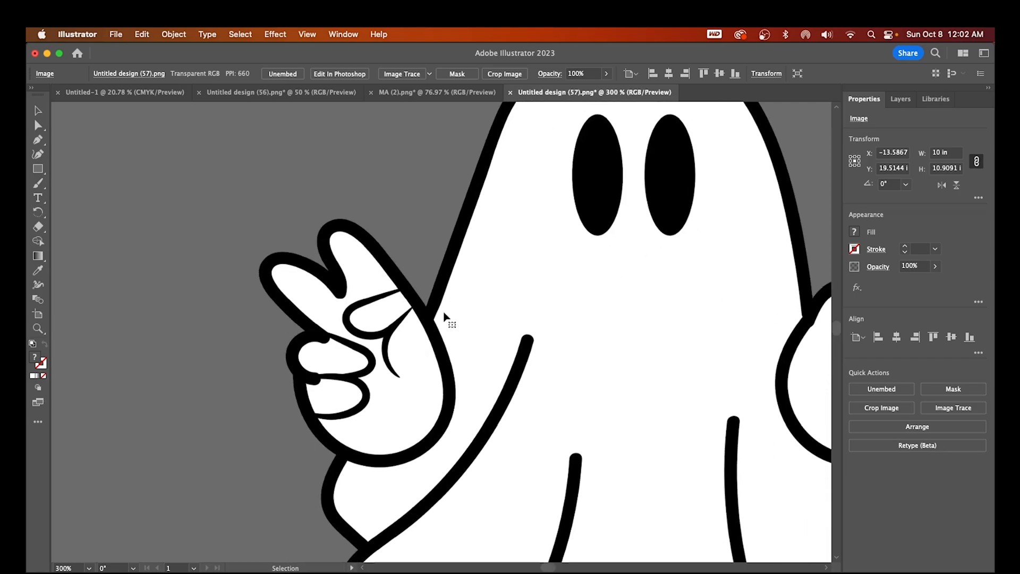
left_click_drag(836, 328, 836, 337)
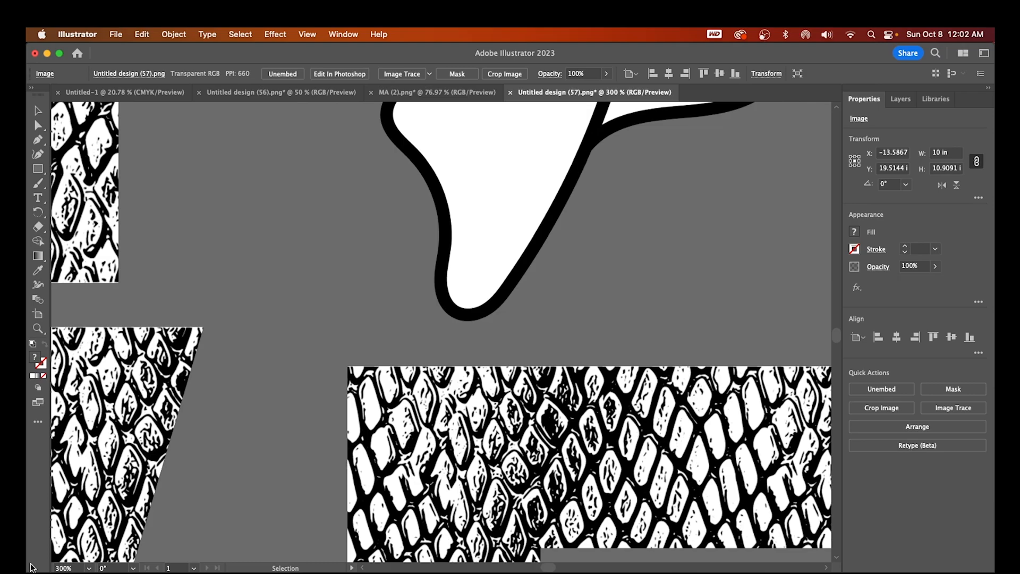
Zoom back out to 12%, then to 50% on the LOVE ghost design
left_click(80, 568)
type("12")
key("Return")
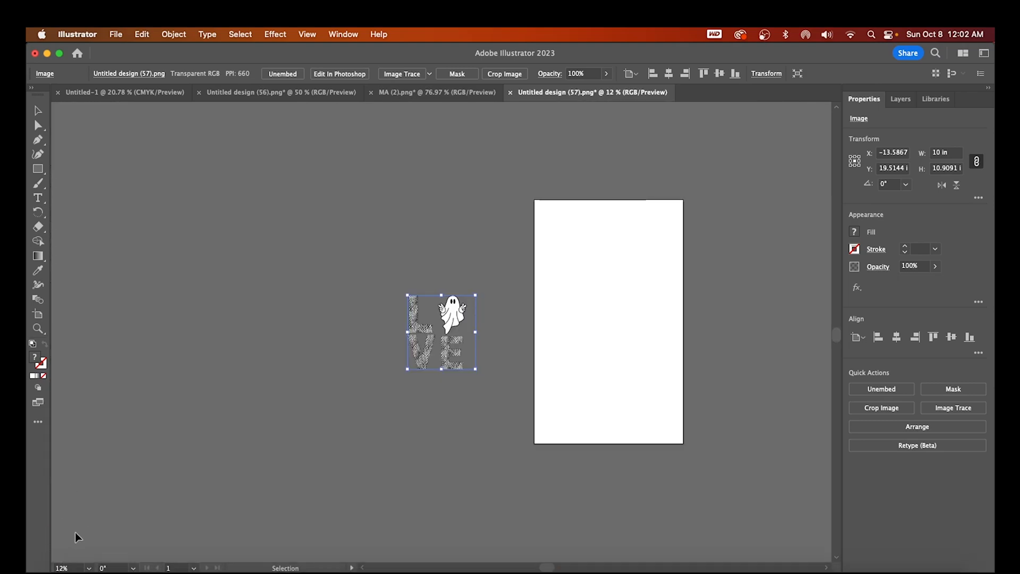
left_click_drag(76, 568, 27, 563)
type("50")
key("Return")
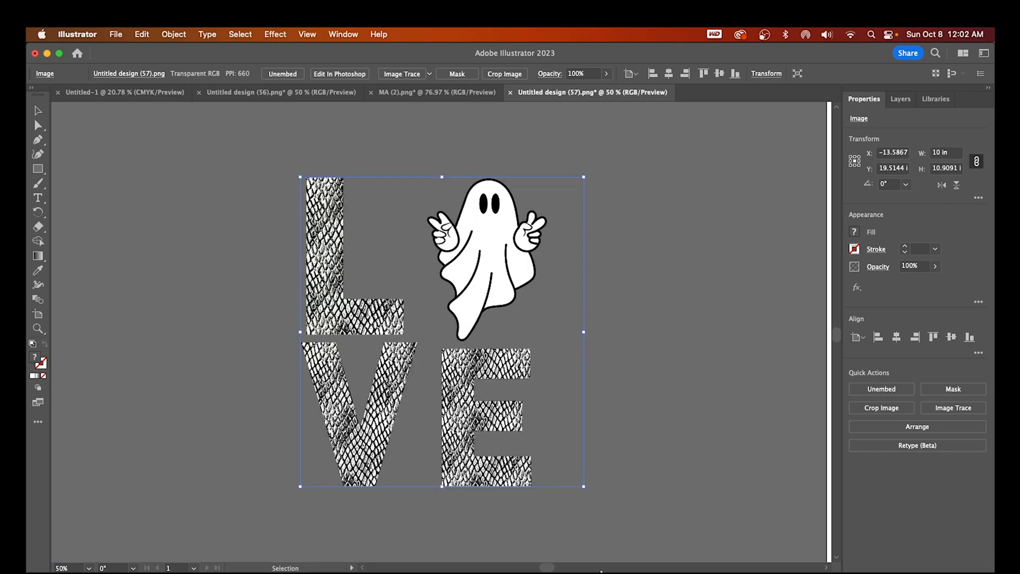
Close Canva's download panel, view the MAMA shirt image from Downloads in Preview, then return to Canva
left_click(456, 558)
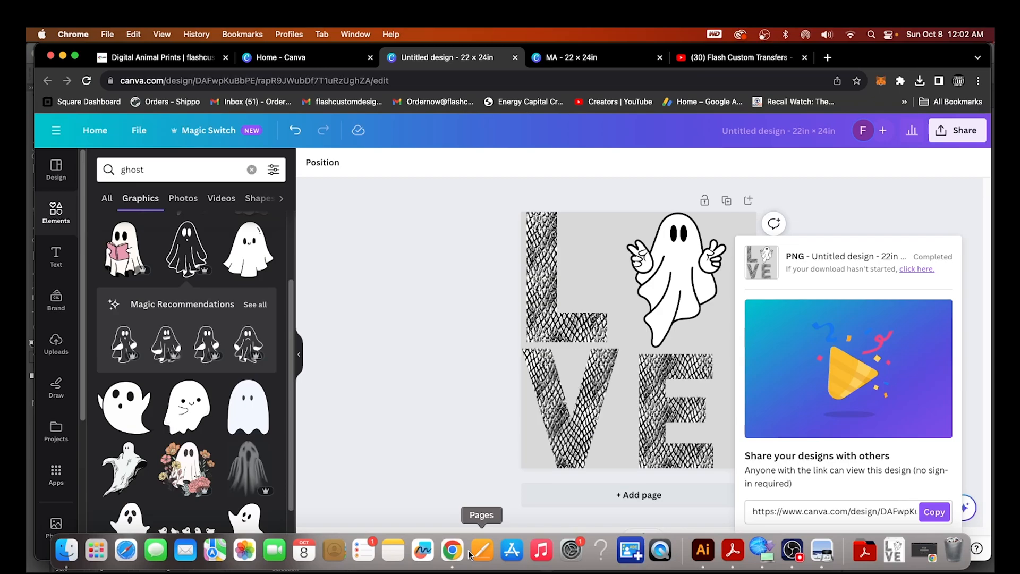
left_click(452, 357)
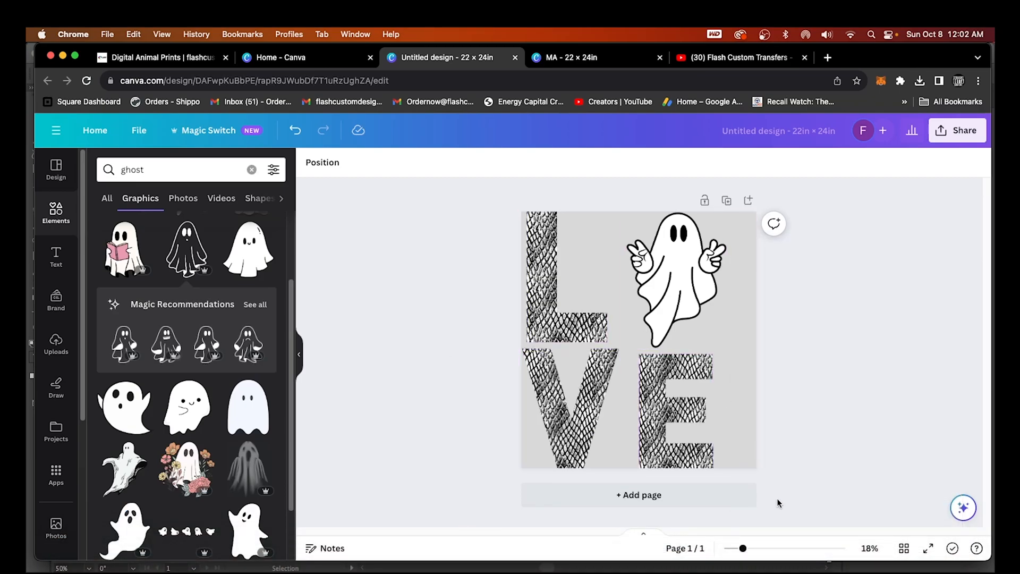
left_click(66, 550)
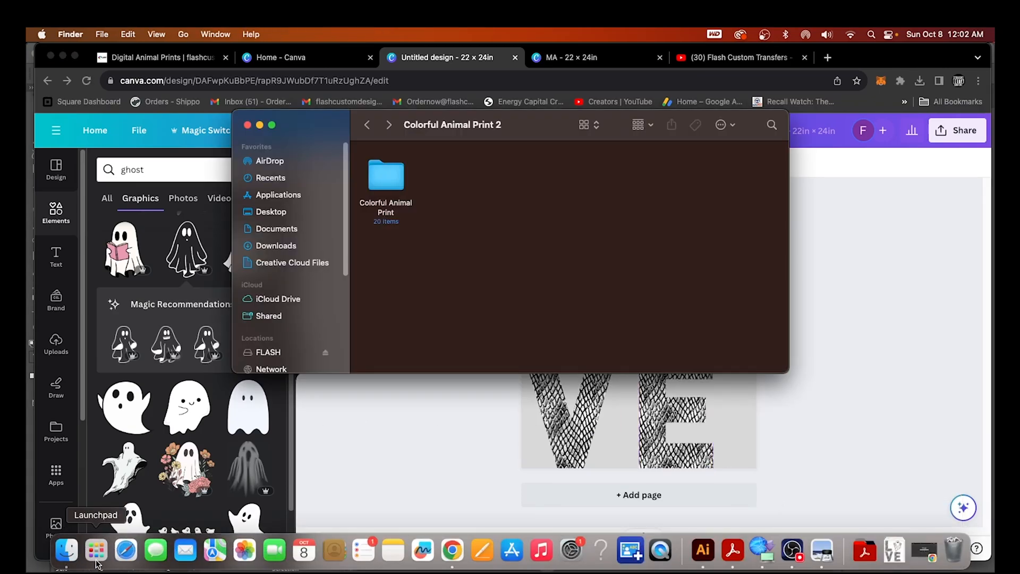
left_click(276, 245)
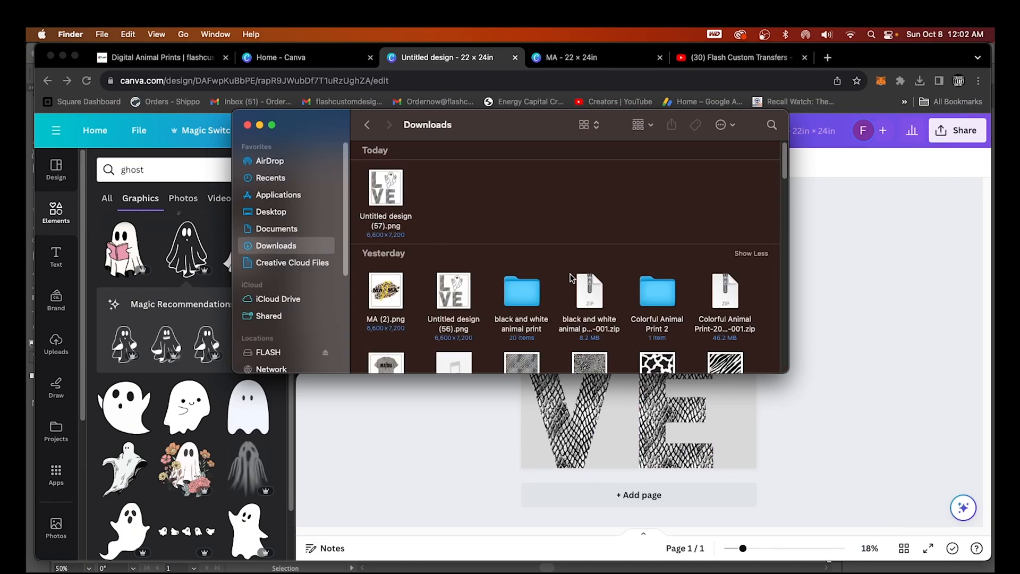
scroll(572, 274, "down", 1)
double_click(391, 336)
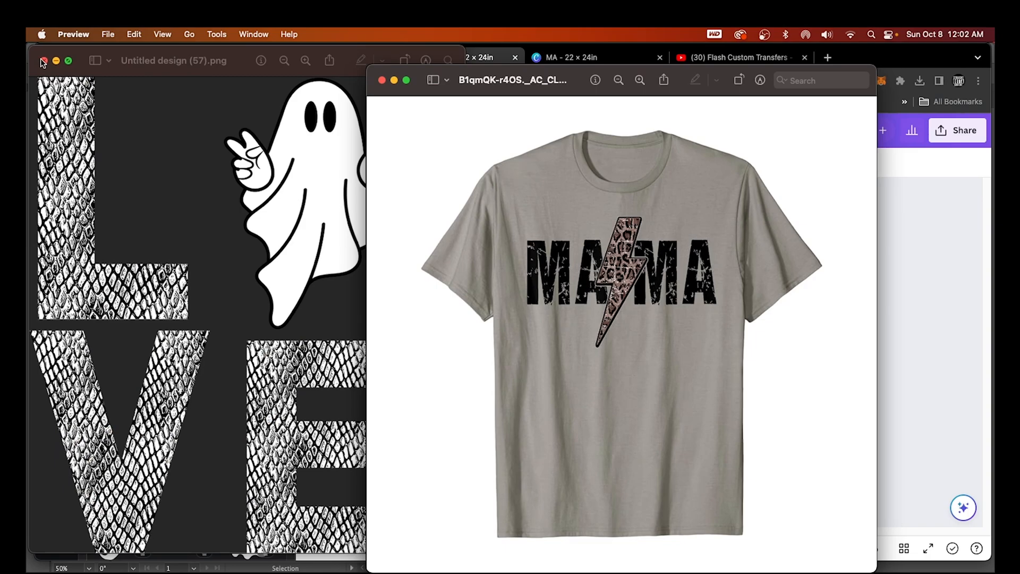
left_click(907, 362)
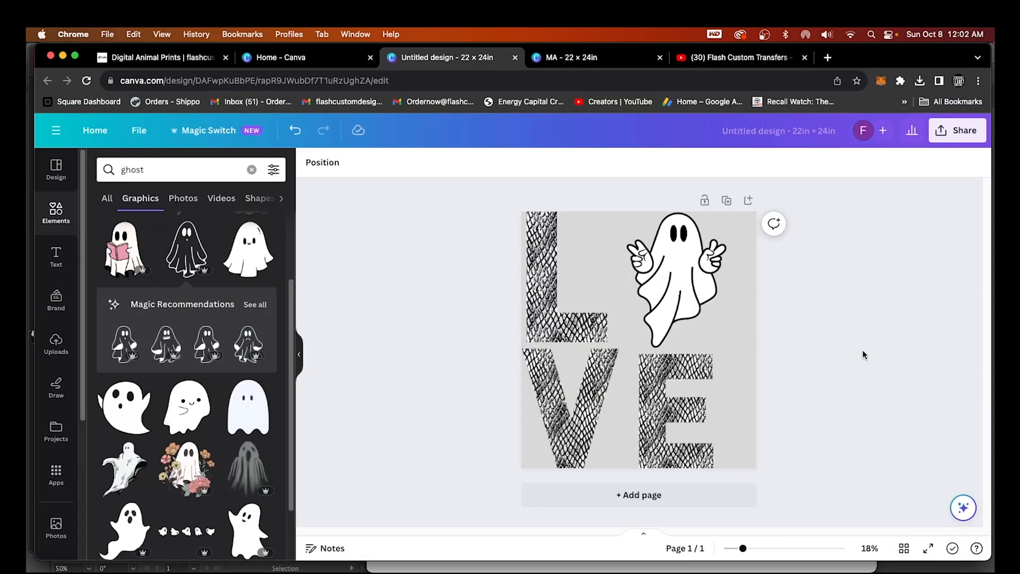
Add page 2 and place a brush-stroke frame from a 'frame' search, enlarged to about 20.3 × 13 in
left_click(634, 498)
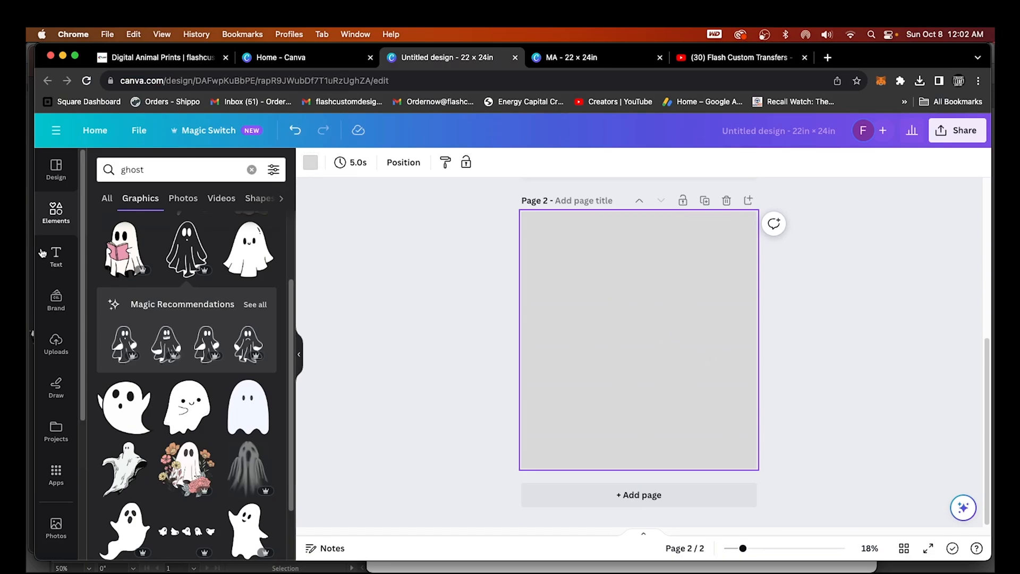
left_click(55, 213)
left_click(238, 170)
type("fram")
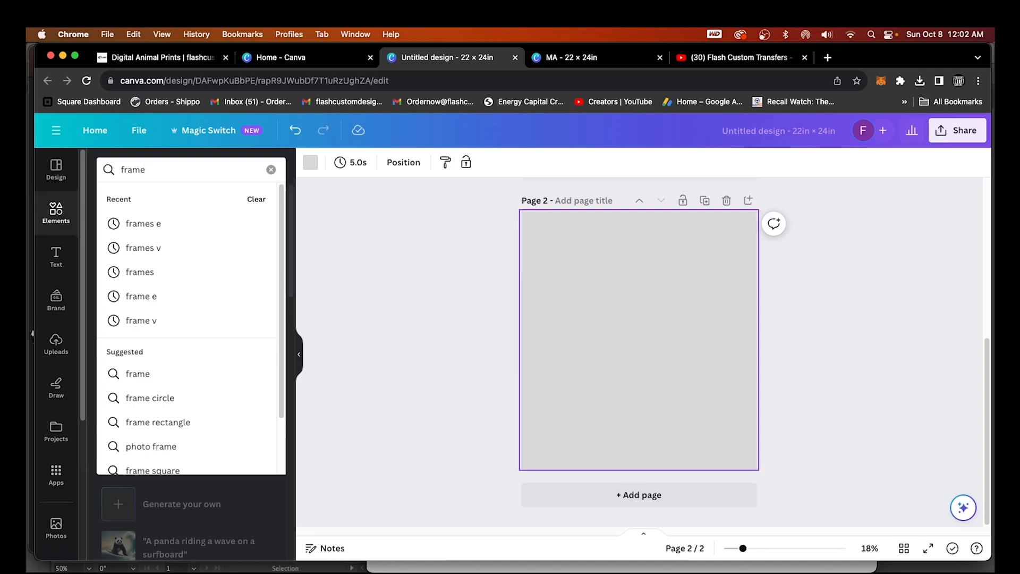
type("e")
key("Return")
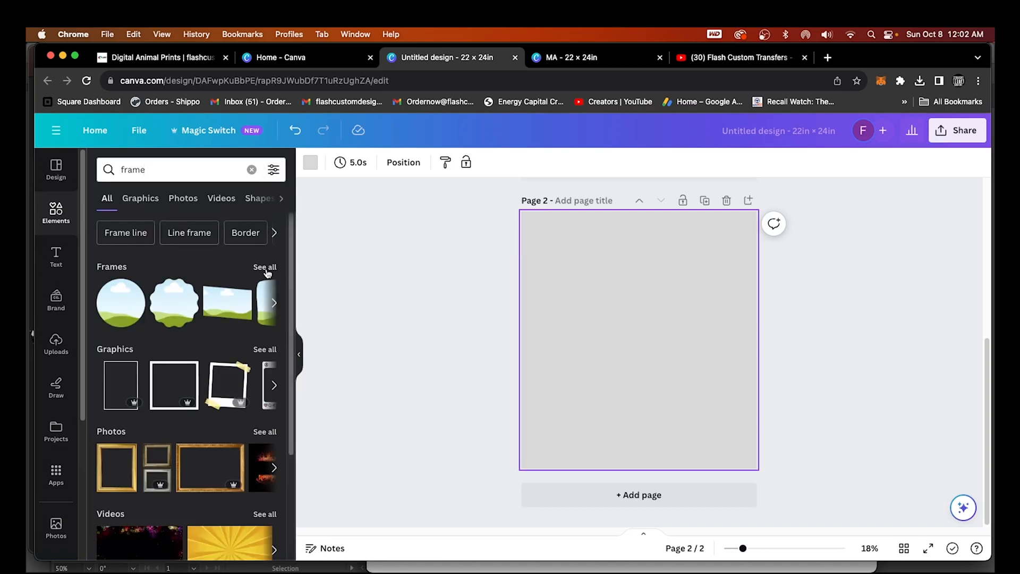
left_click(266, 267)
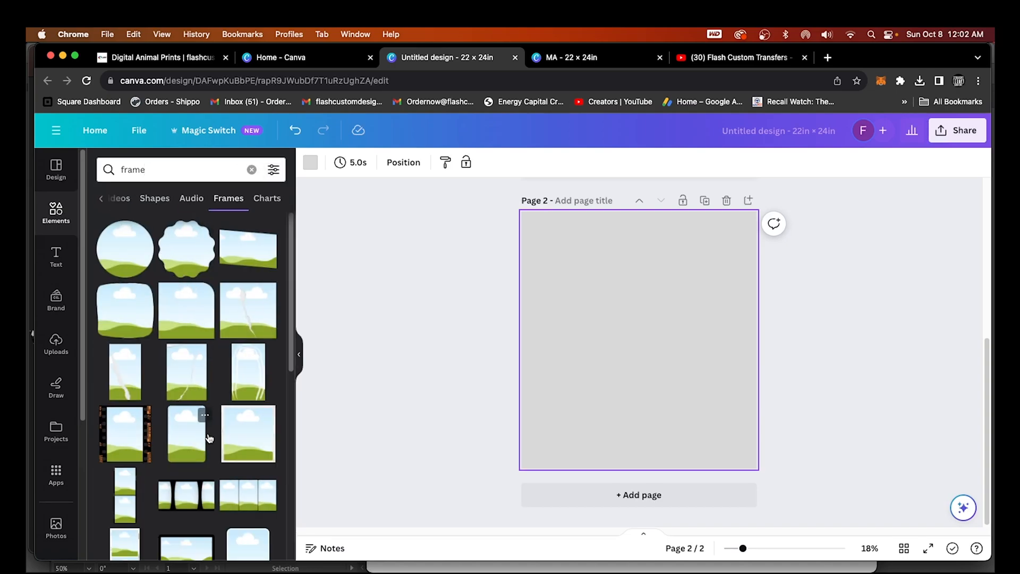
scroll(208, 438, "down", 10)
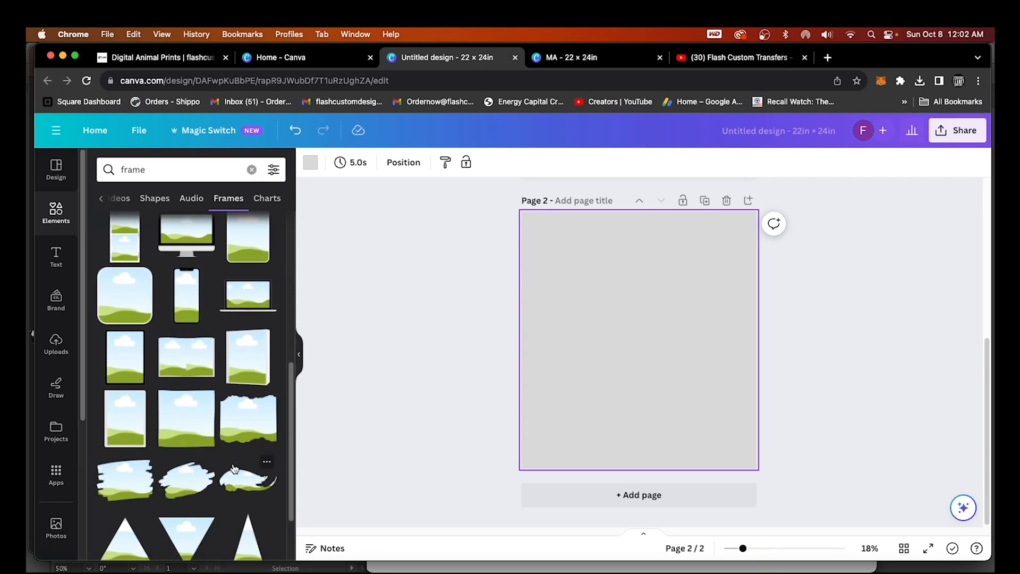
scroll(212, 452, "down", 2)
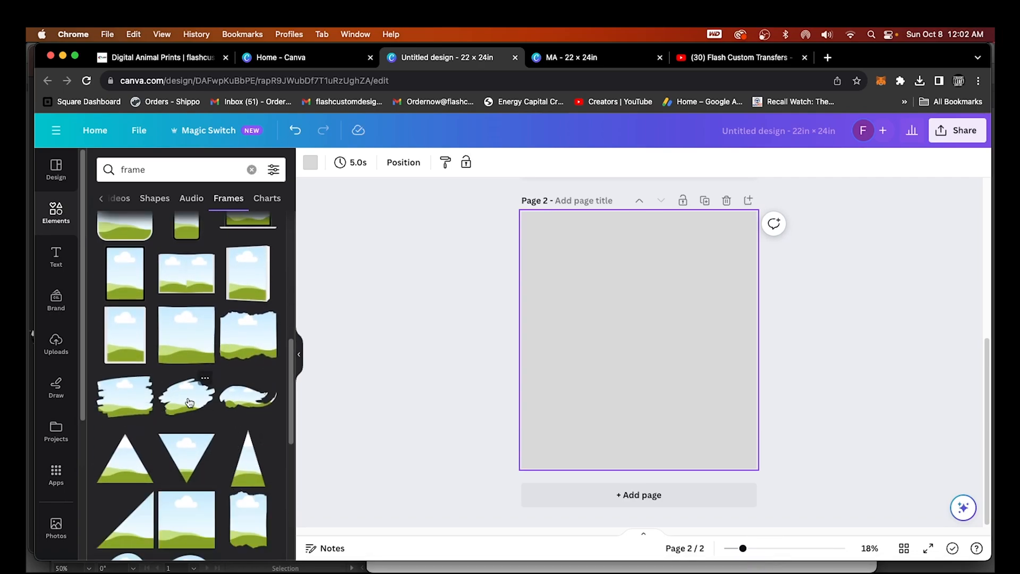
left_click(189, 402)
left_click_drag(581, 379, 521, 416)
left_click_drag(700, 298, 757, 264)
left_click(834, 417)
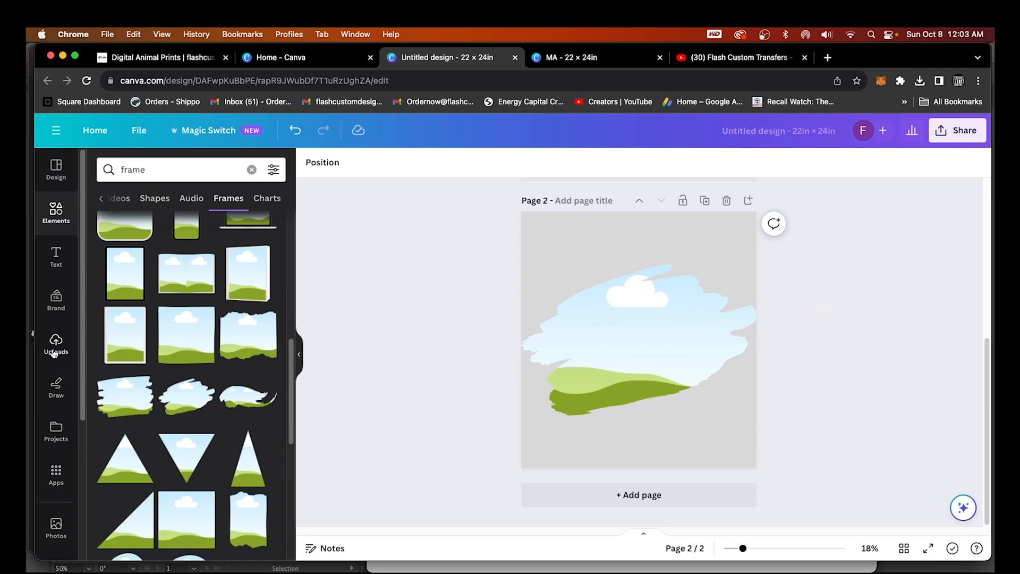
Drop the uploaded leopard print into the brush-stroke frame
left_click(52, 353)
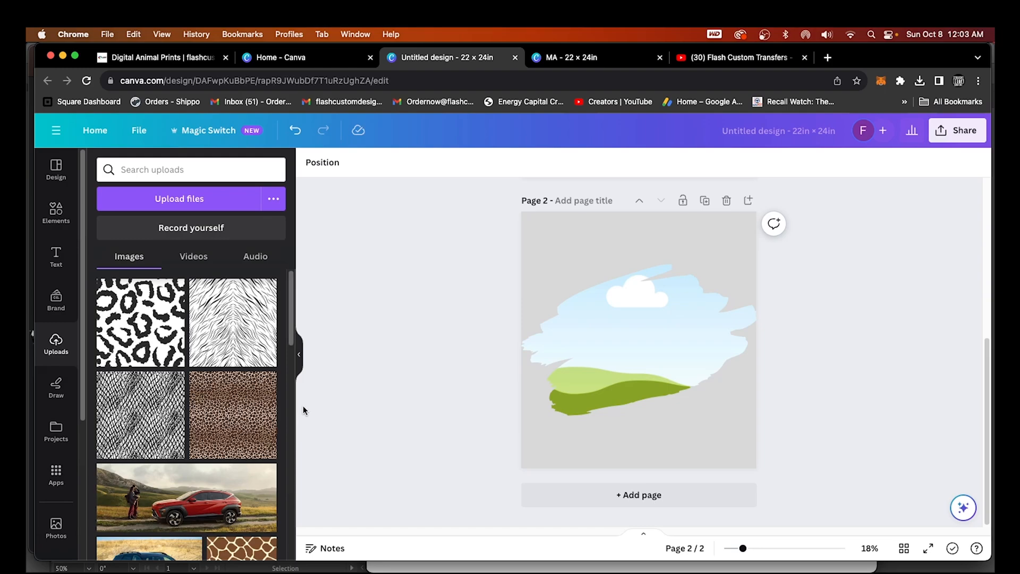
scroll(237, 520, "down", 5)
scroll(247, 477, "down", 5)
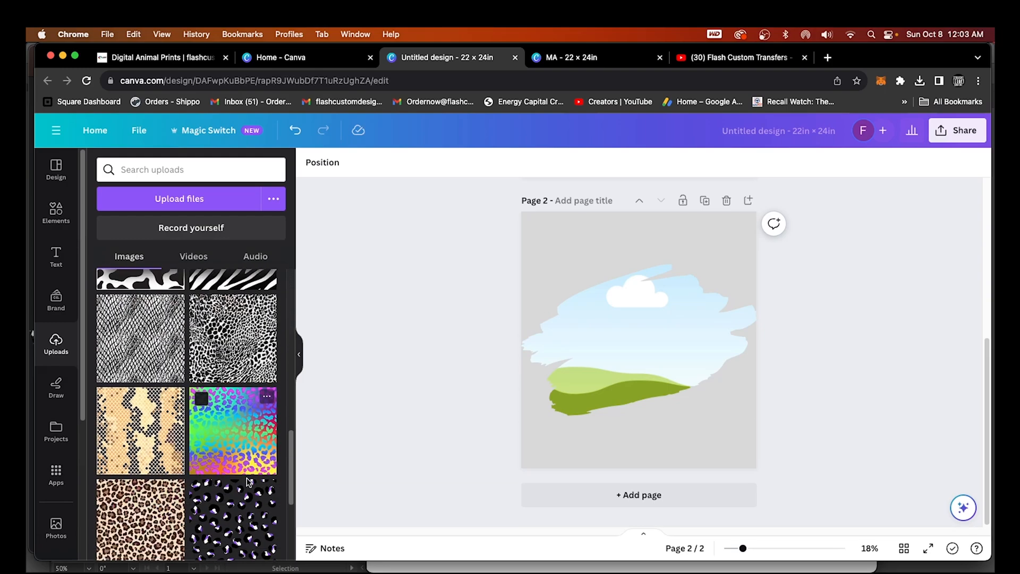
scroll(247, 481, "up", 8)
scroll(247, 484, "up", 5)
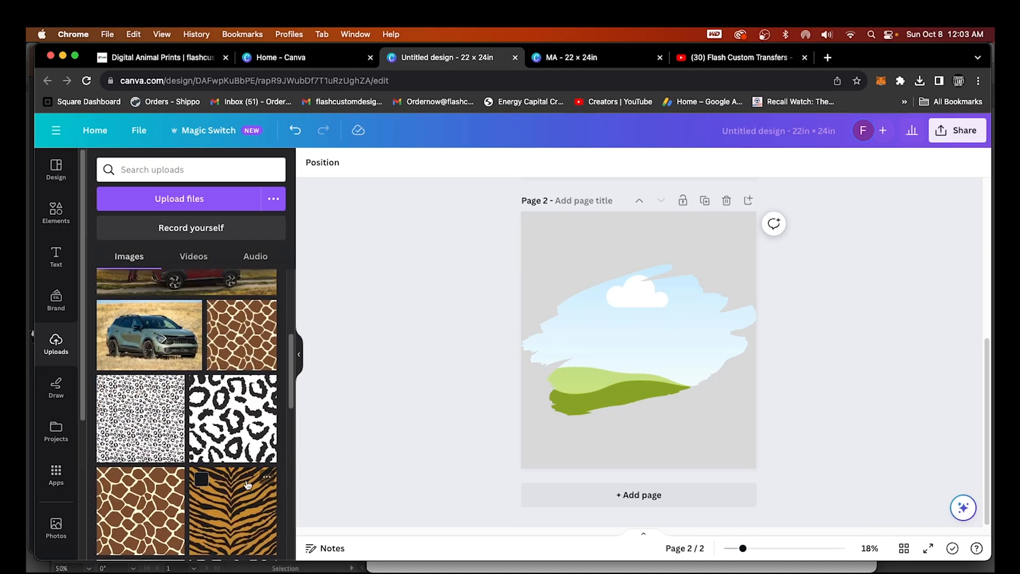
scroll(244, 359, "down", 10)
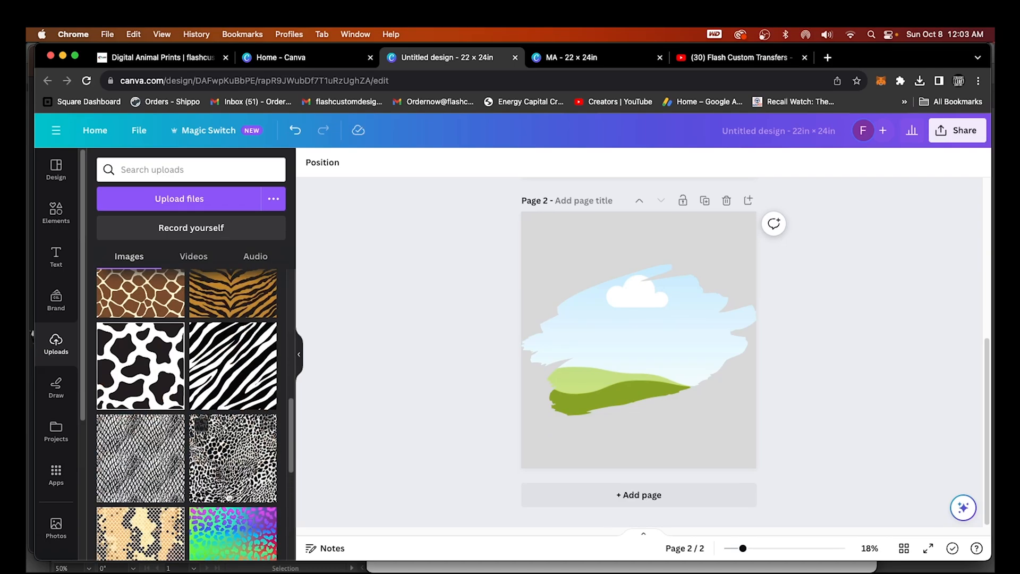
mouse_move(132, 433)
left_mouse_down()
mouse_move(608, 356)
mouse_move(578, 432)
mouse_move(588, 355)
left_mouse_up()
Preview the rainbow leopard and snakeskin prints in the frame, then settle back on the leopard print
scroll(519, 374, "up", 5)
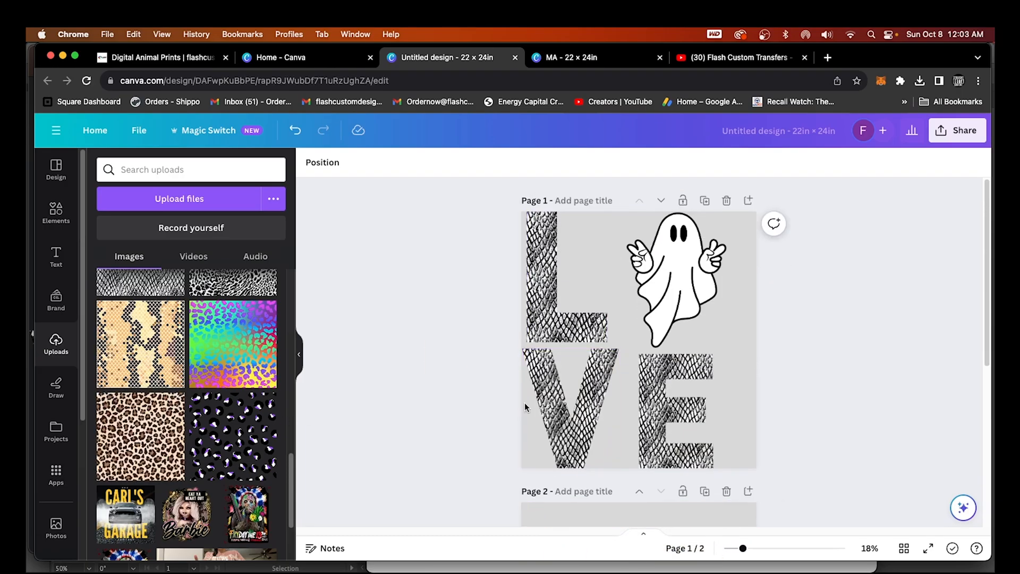
scroll(649, 361, "down", 5)
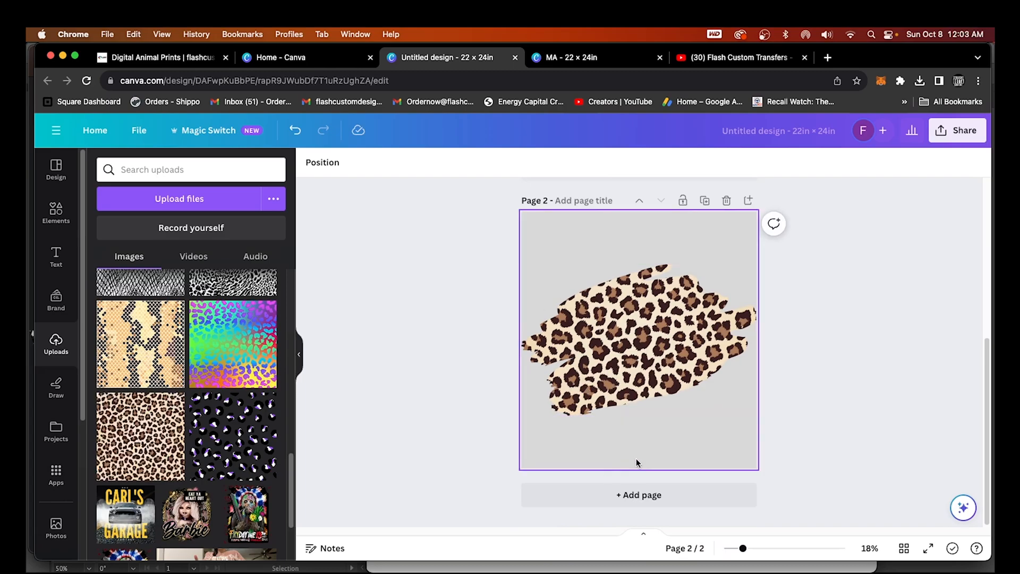
scroll(611, 404, "up", 3)
scroll(576, 442, "down", 2)
mouse_move(191, 332)
left_mouse_down()
mouse_move(282, 365)
mouse_move(657, 436)
left_mouse_up()
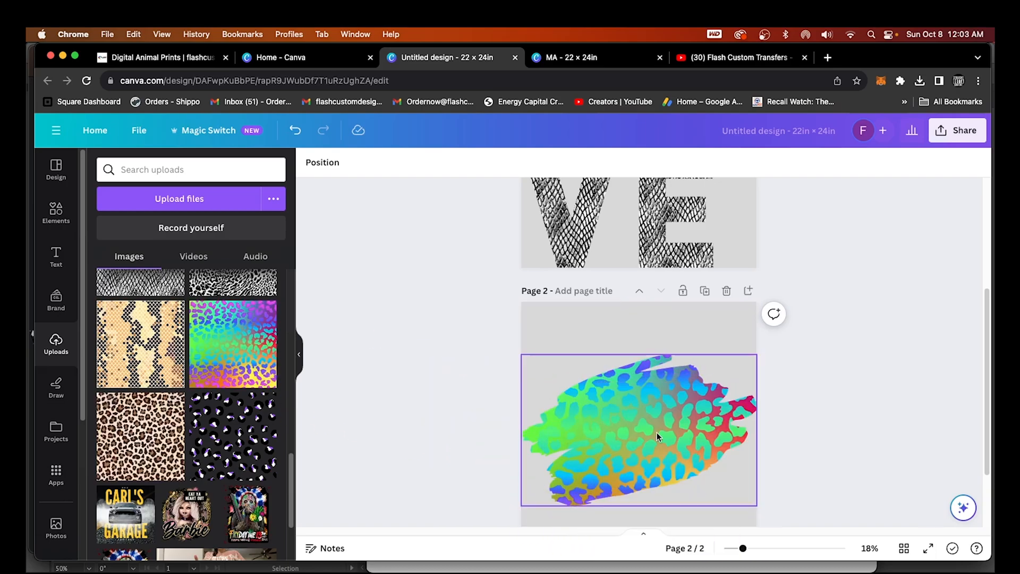
mouse_move(146, 343)
left_mouse_down()
mouse_move(486, 387)
mouse_move(616, 414)
mouse_move(659, 434)
left_mouse_up()
scroll(659, 438, "down", 1)
mouse_move(127, 438)
left_mouse_down()
mouse_move(513, 423)
mouse_move(573, 401)
left_mouse_up()
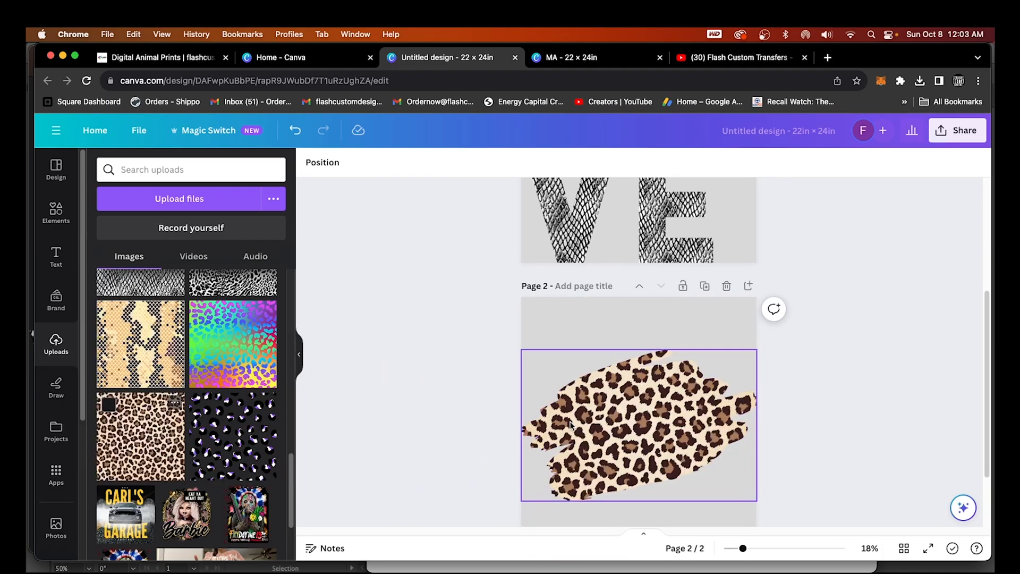
scroll(627, 391, "down", 2)
scroll(628, 392, "down", 1)
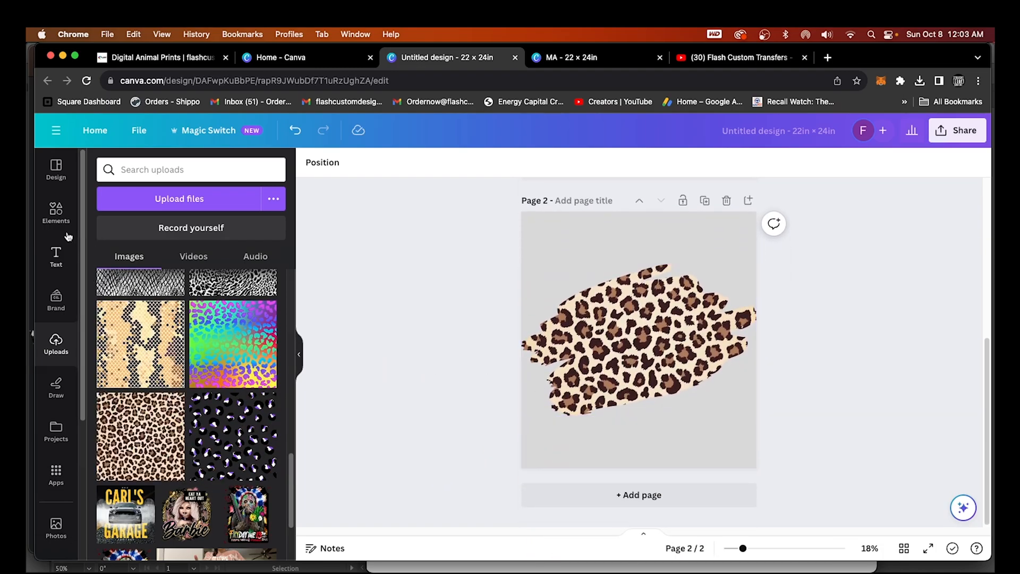
Search elements for 'light' and list all lightning bolt graphics
left_click(55, 213)
left_click(252, 170)
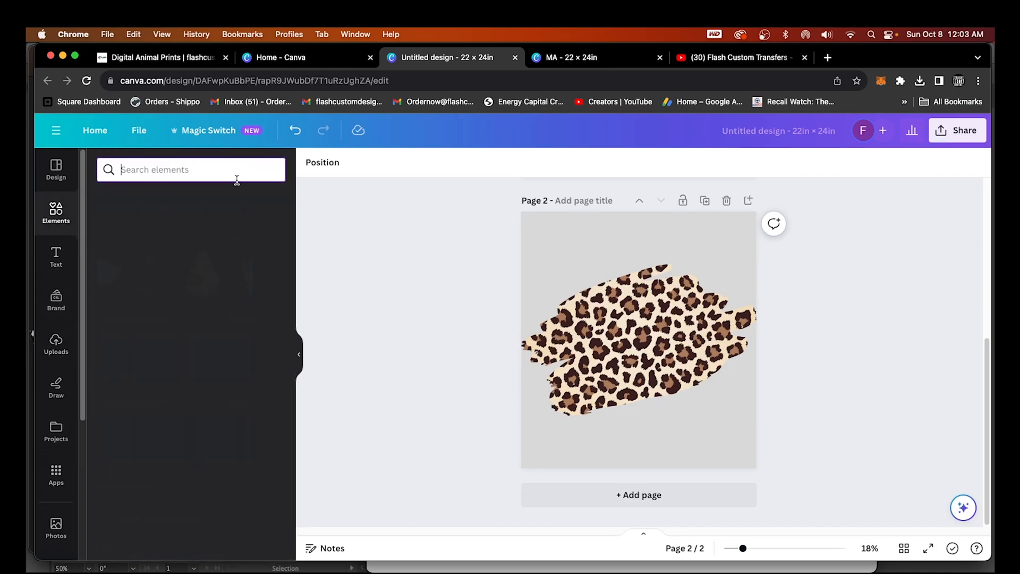
type("light")
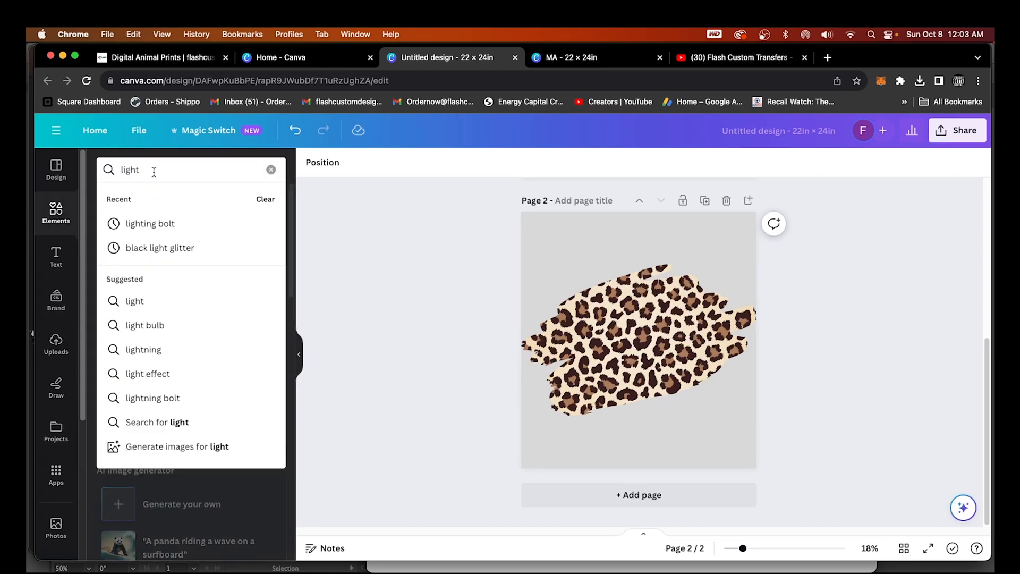
left_click(151, 223)
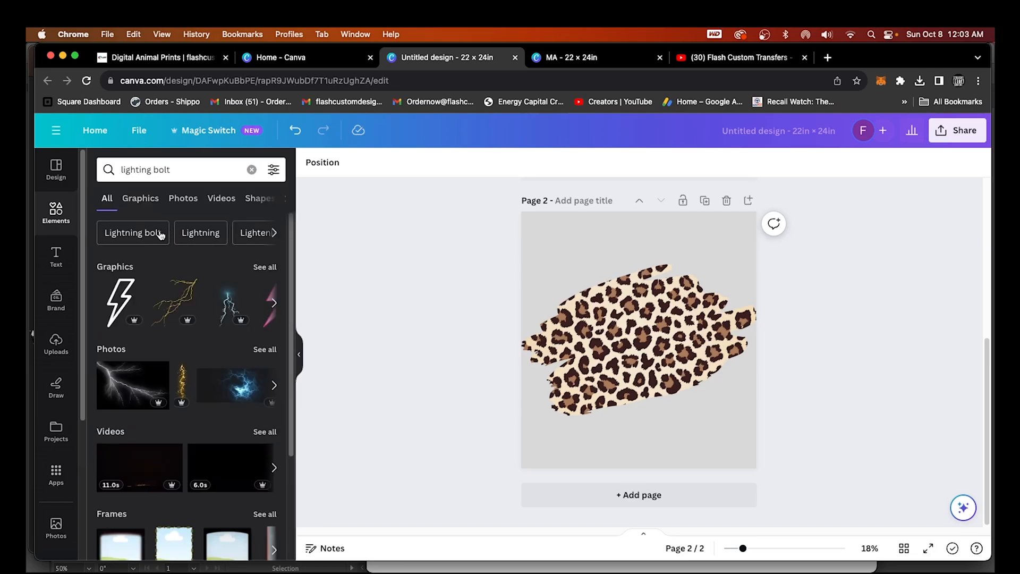
left_click(266, 268)
scroll(247, 393, "down", 5)
scroll(247, 412, "down", 10)
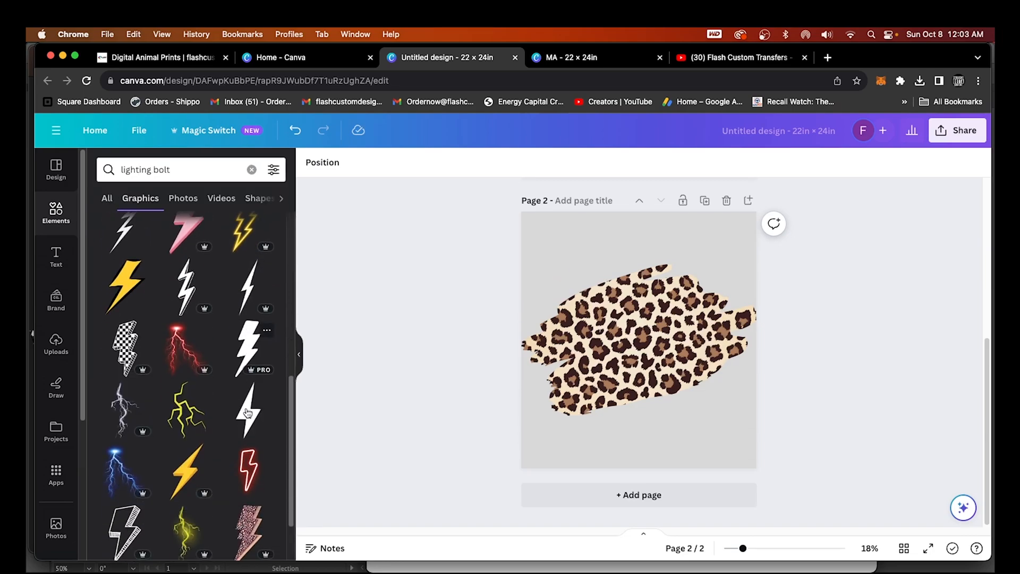
scroll(247, 415, "down", 5)
scroll(248, 419, "up", 20)
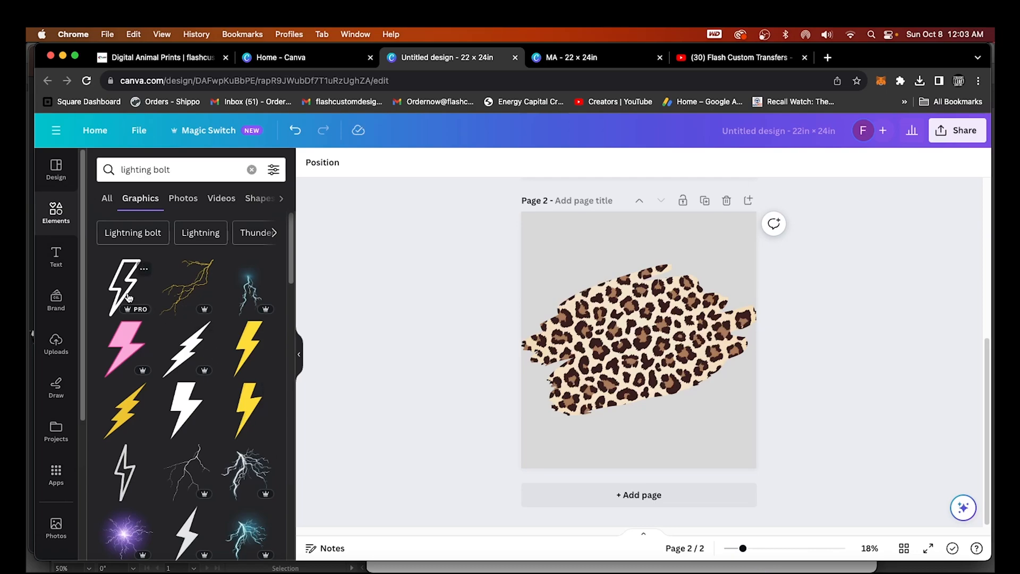
Add the outlined lightning bolt, enlarge it, recolour it red then pink, then delete it
left_click(128, 297)
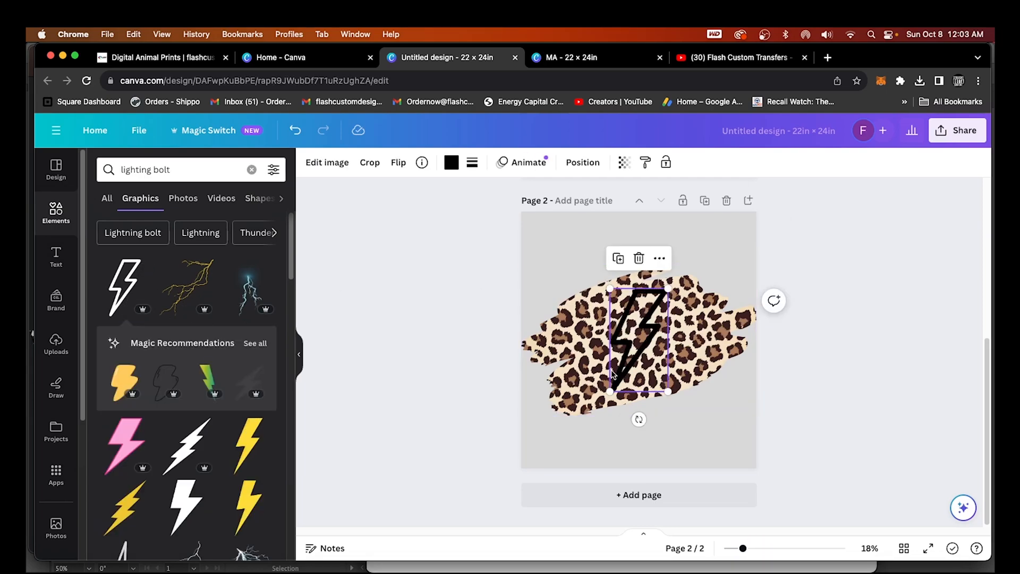
left_click_drag(608, 288, 583, 240)
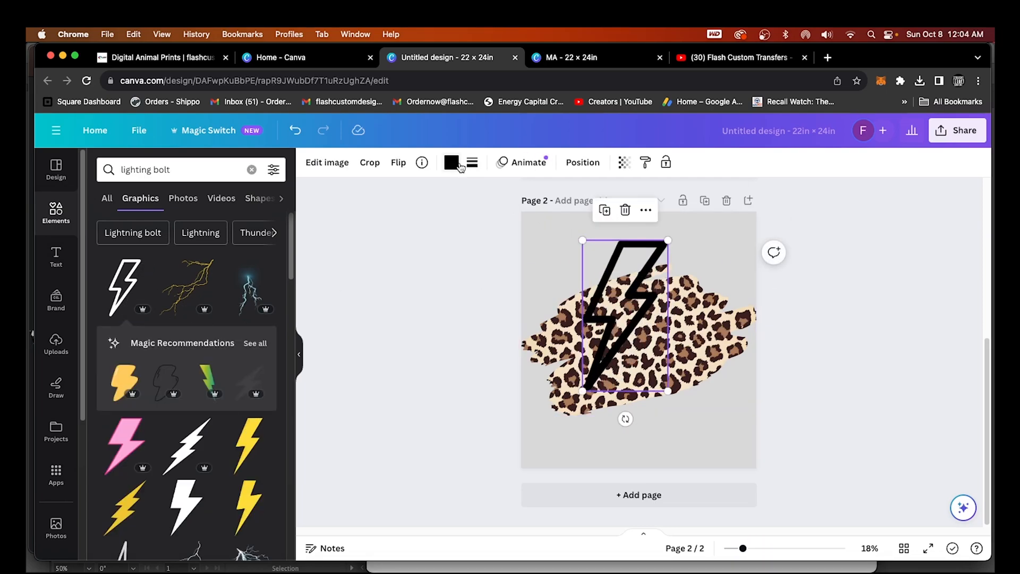
left_click(451, 162)
scroll(206, 510, "down", 3)
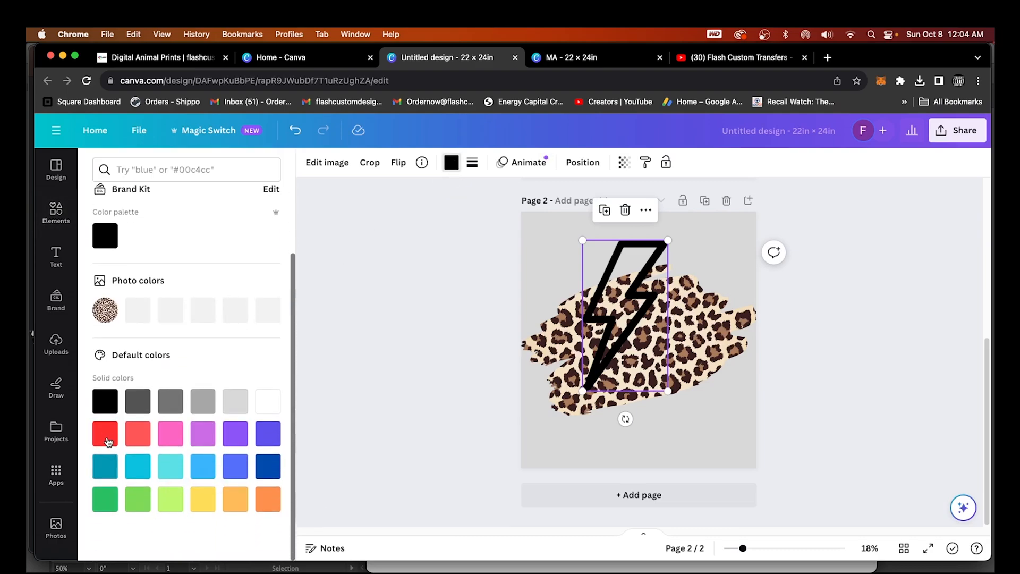
left_click(105, 434)
left_click(170, 433)
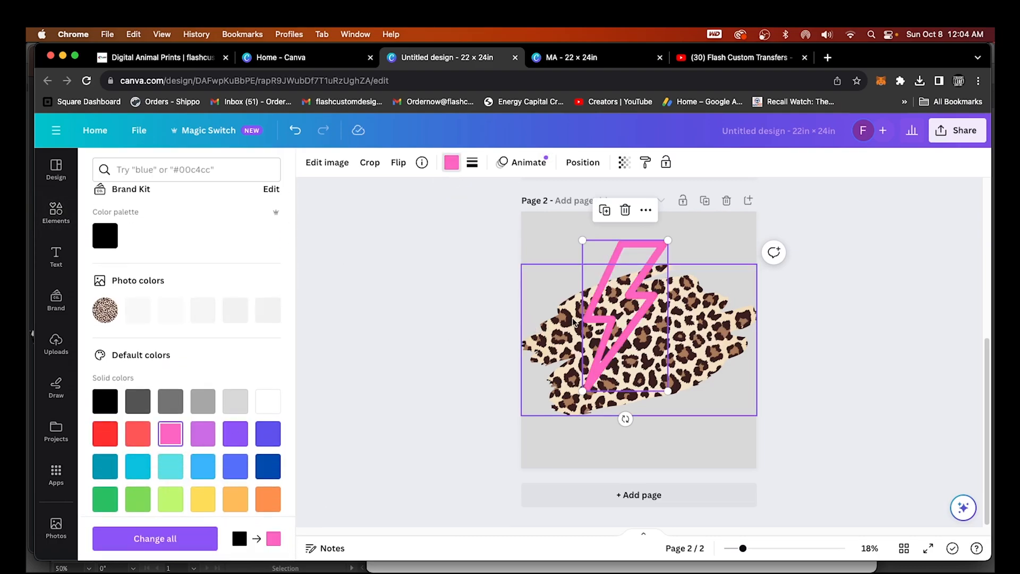
left_click(625, 211)
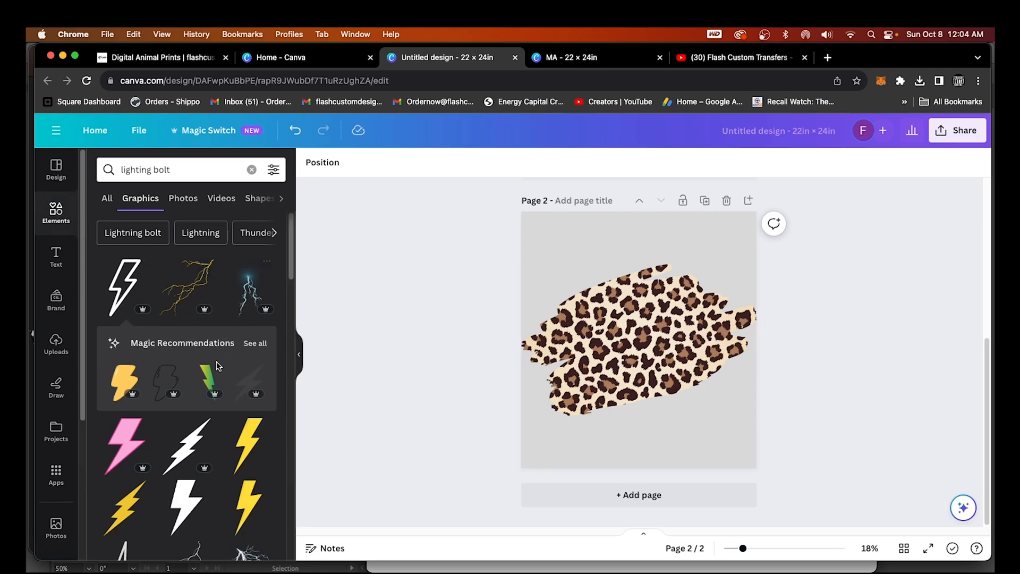
Add the yellow neon lightning bolt, shrink it and centre it on the upper leopard brushstroke
scroll(221, 359, "down", 10)
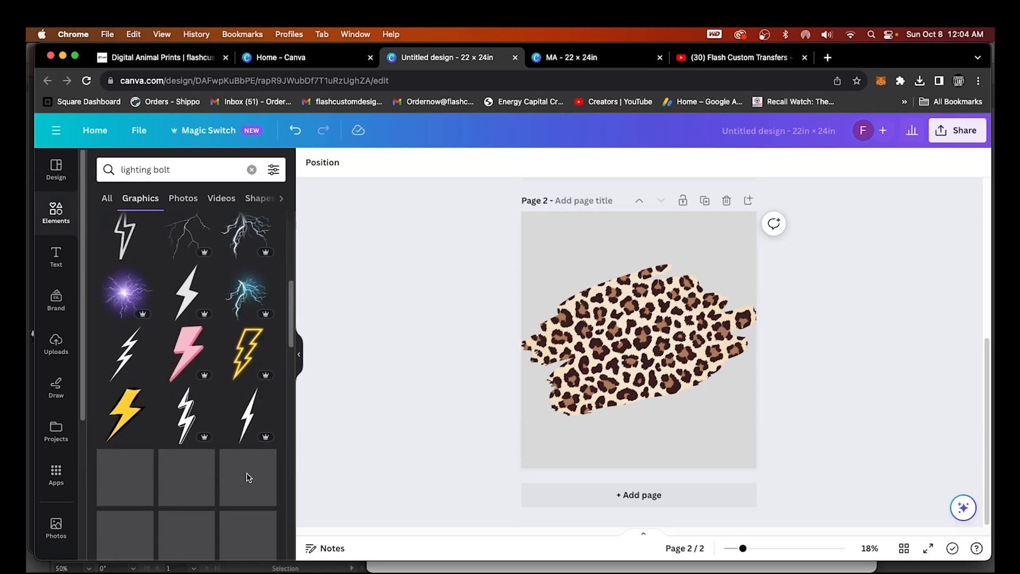
left_click(247, 352)
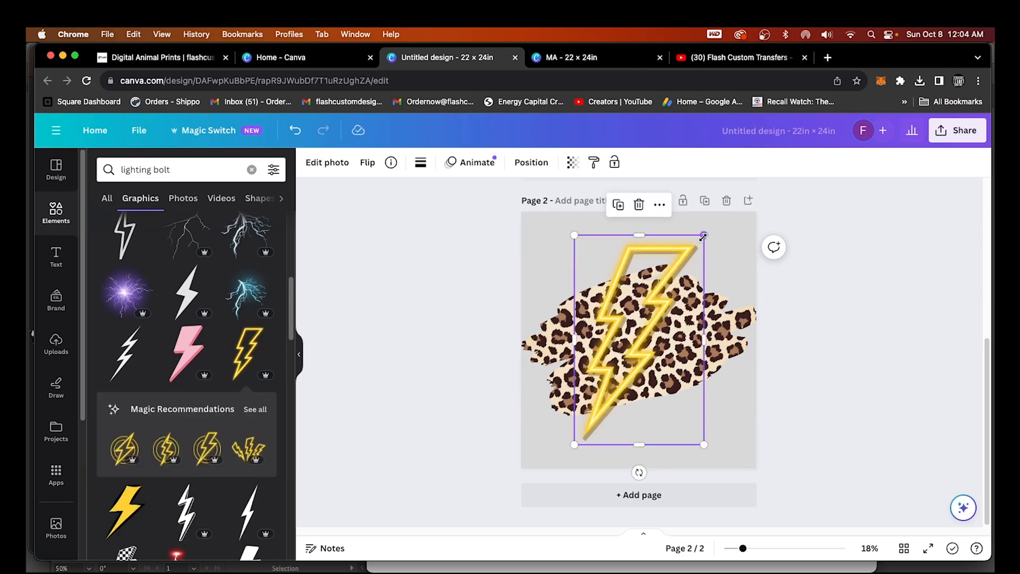
left_click_drag(703, 235, 683, 271)
left_click_drag(627, 349, 643, 406)
left_click_drag(704, 282, 692, 259)
left_click(856, 386)
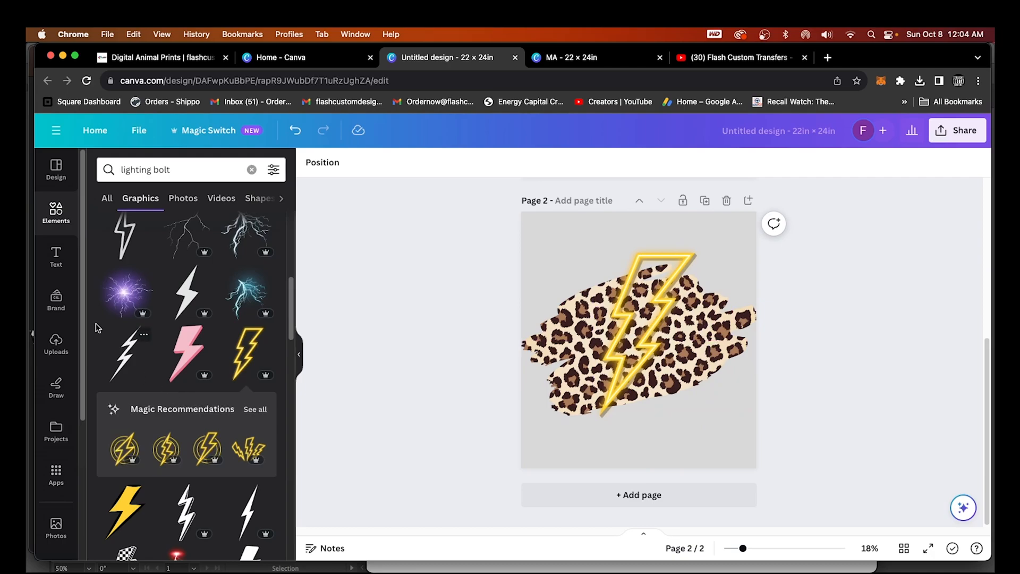
Add a 'MA' text box, enlarge it, move it left on the leopard and set it to Chunk Five
left_click(54, 256)
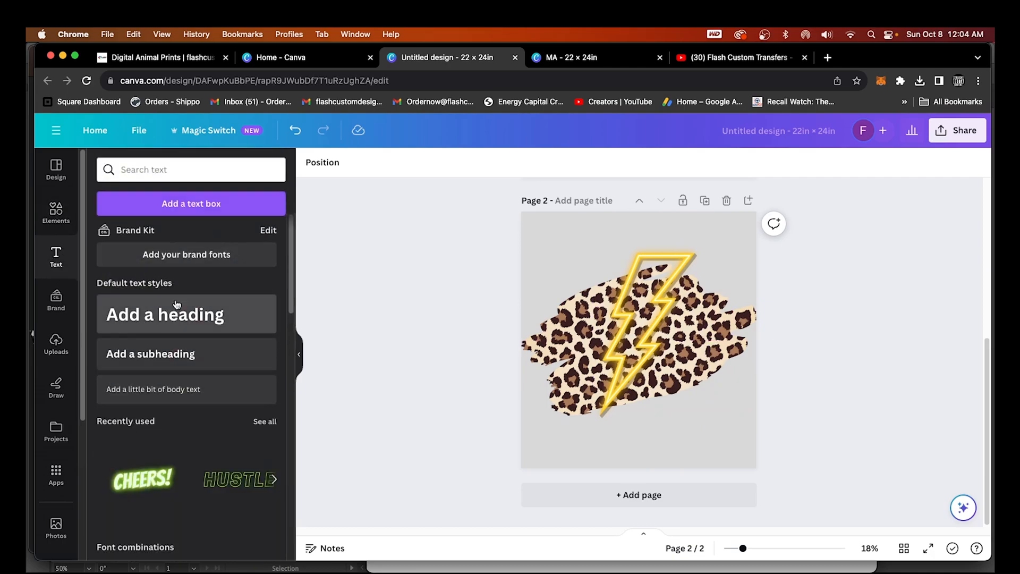
left_click(195, 203)
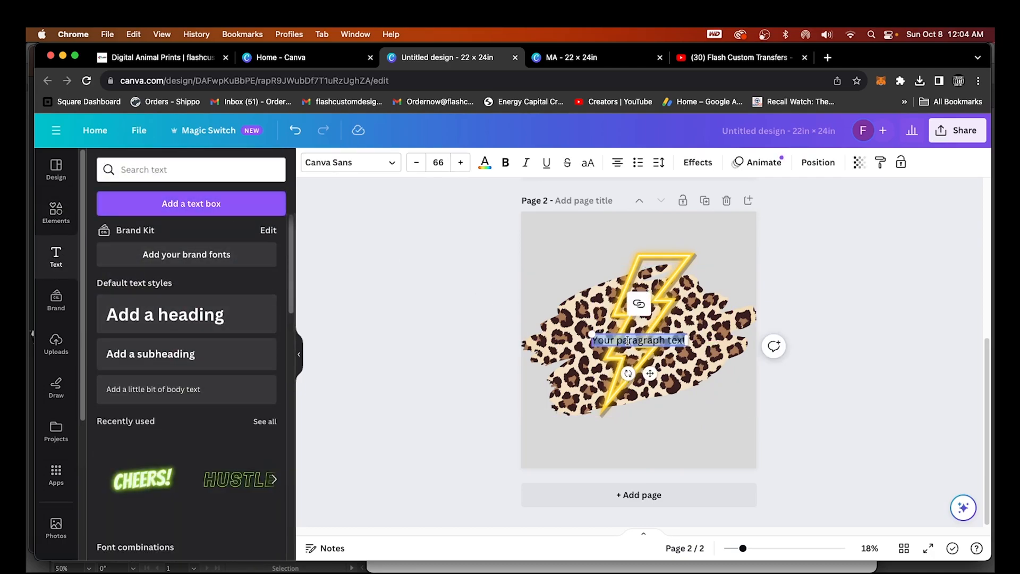
type("MA")
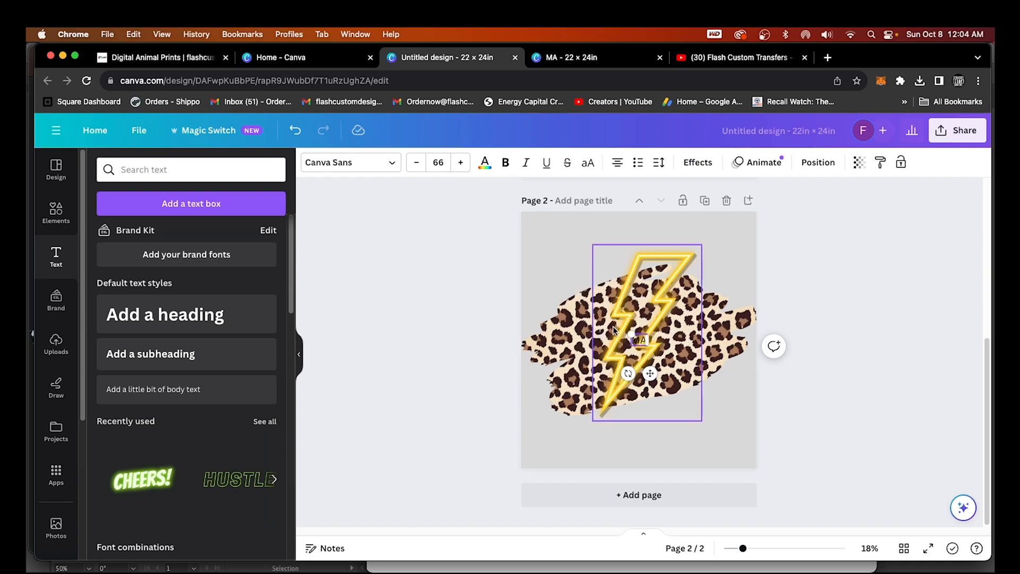
left_click_drag(632, 334, 564, 282)
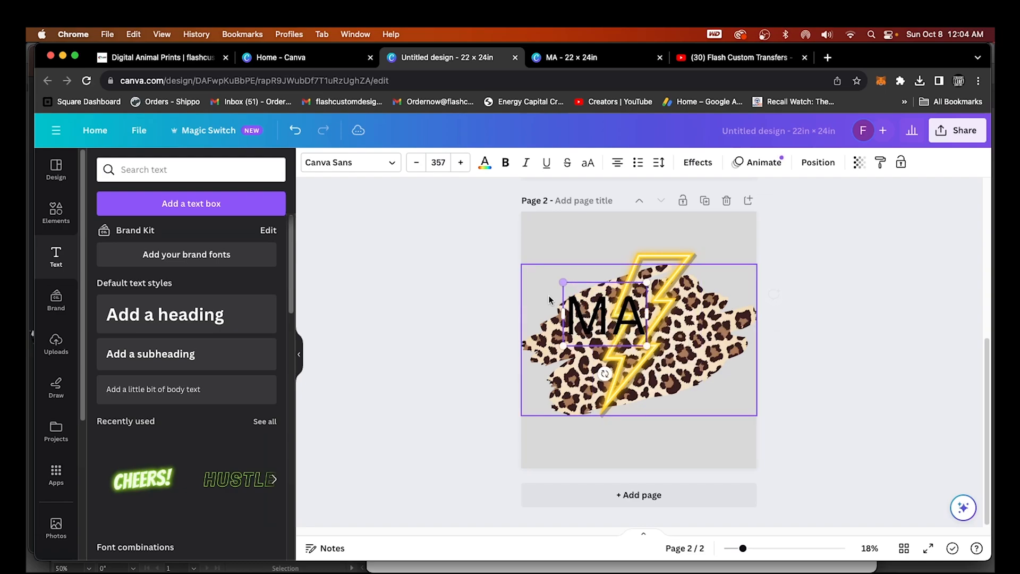
left_click(537, 448)
left_click_drag(626, 330, 580, 340)
left_click(387, 169)
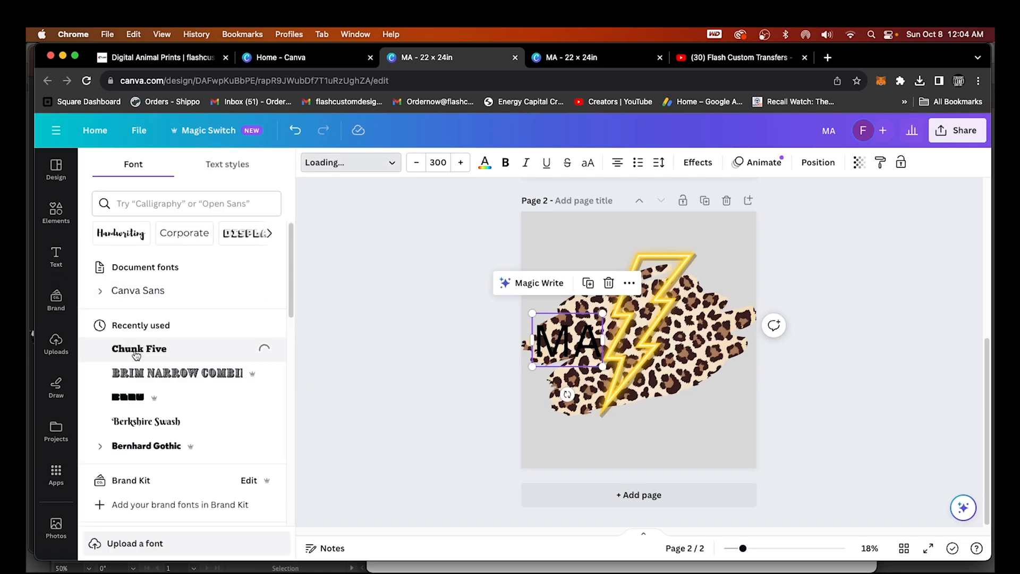
left_click(660, 439)
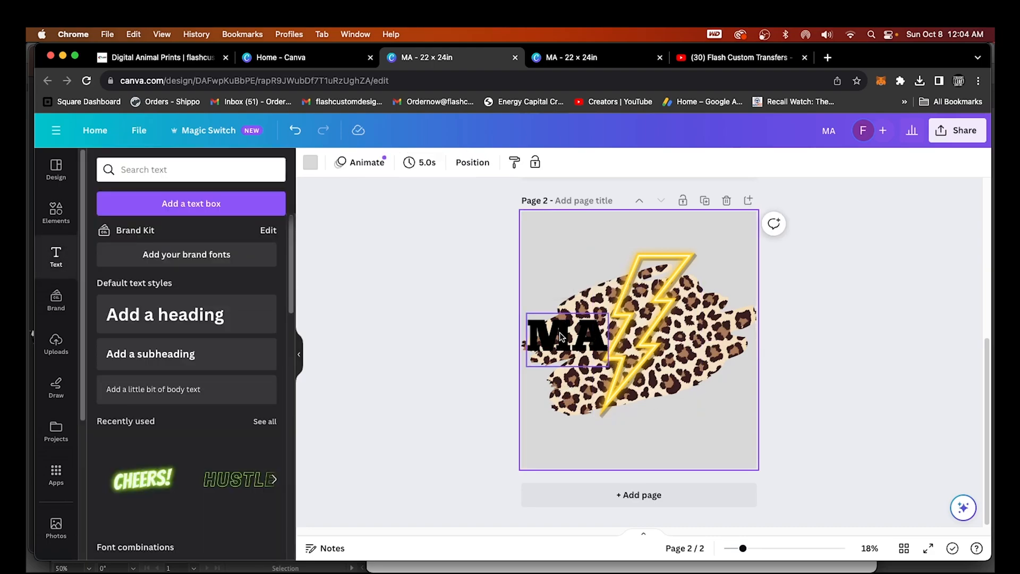
left_click(560, 328)
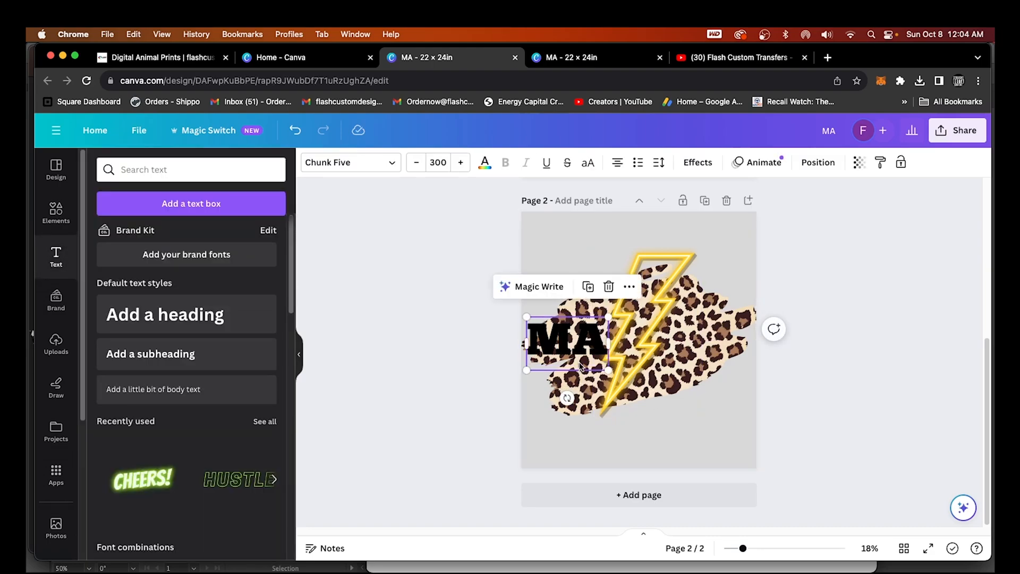
Apply an Outline effect to MA, trying white, red, teal, cyan, blue and orange colours
left_click(700, 171)
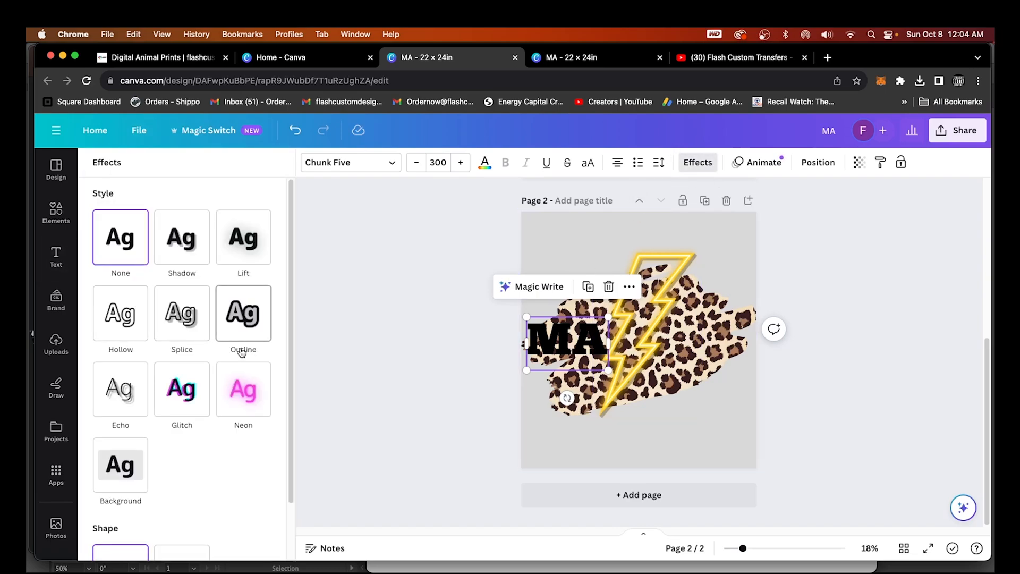
left_click(247, 317)
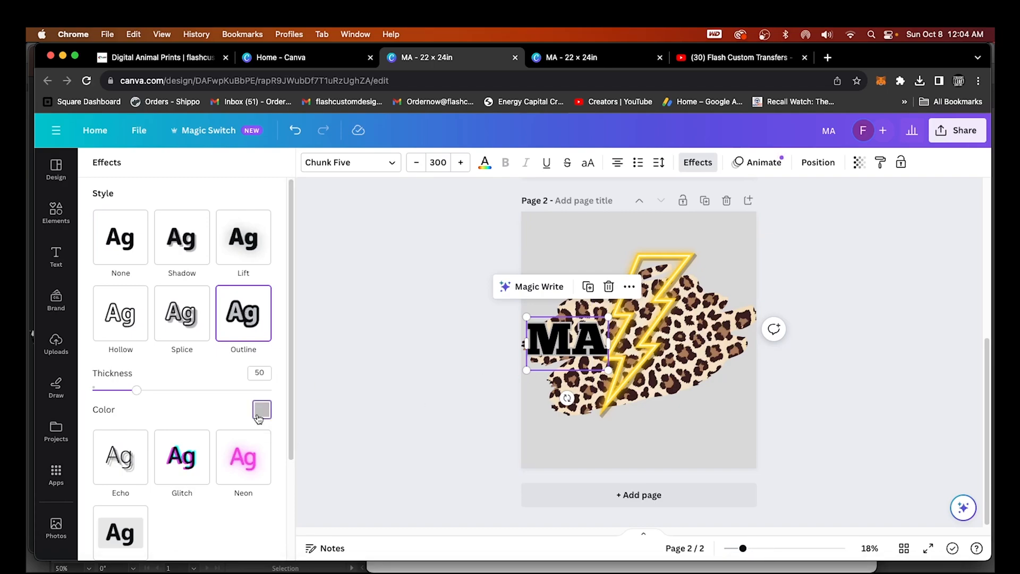
left_click(261, 411)
left_click(191, 345)
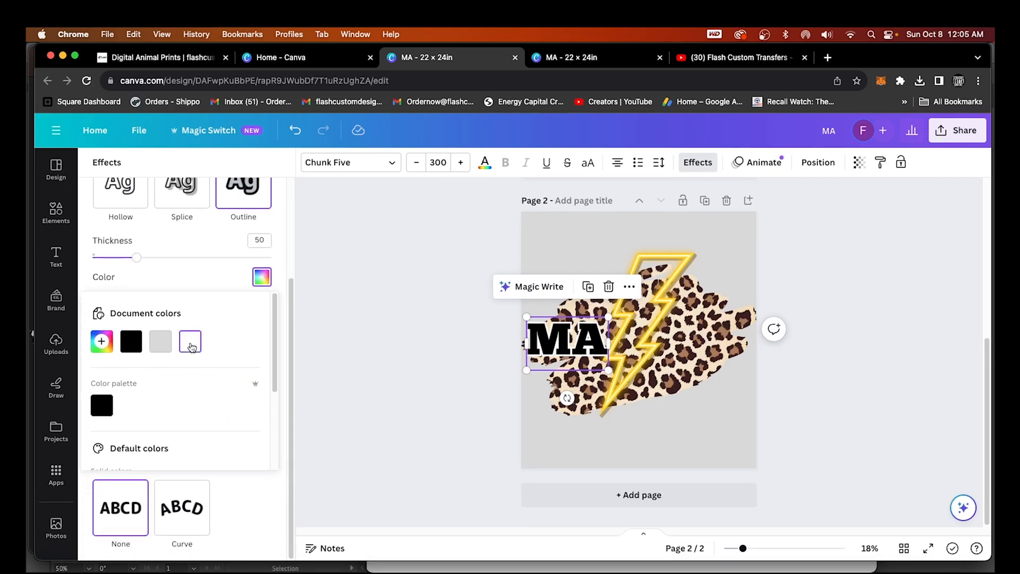
scroll(191, 372, "down", 5)
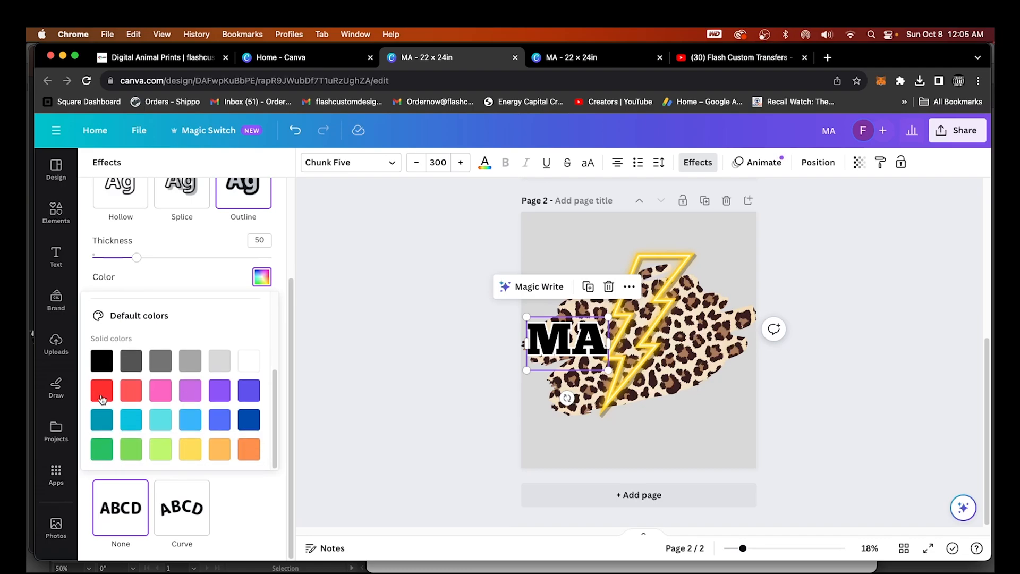
left_click(102, 397)
left_click(101, 420)
left_click(132, 419)
left_click(249, 420)
left_click(248, 449)
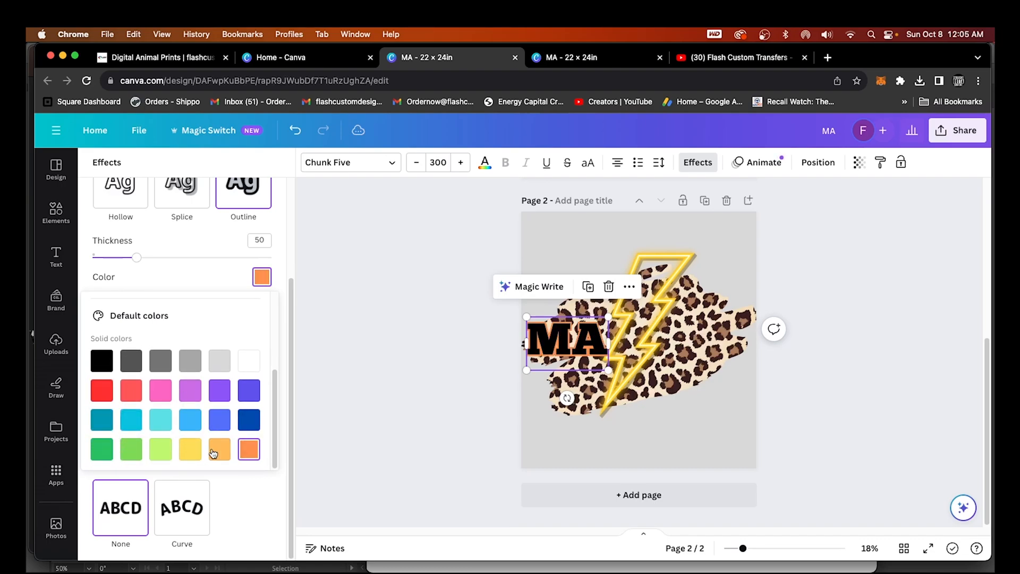
Test a curved shape on MA, set Curve back to 0 and make the outline white
left_click(180, 496)
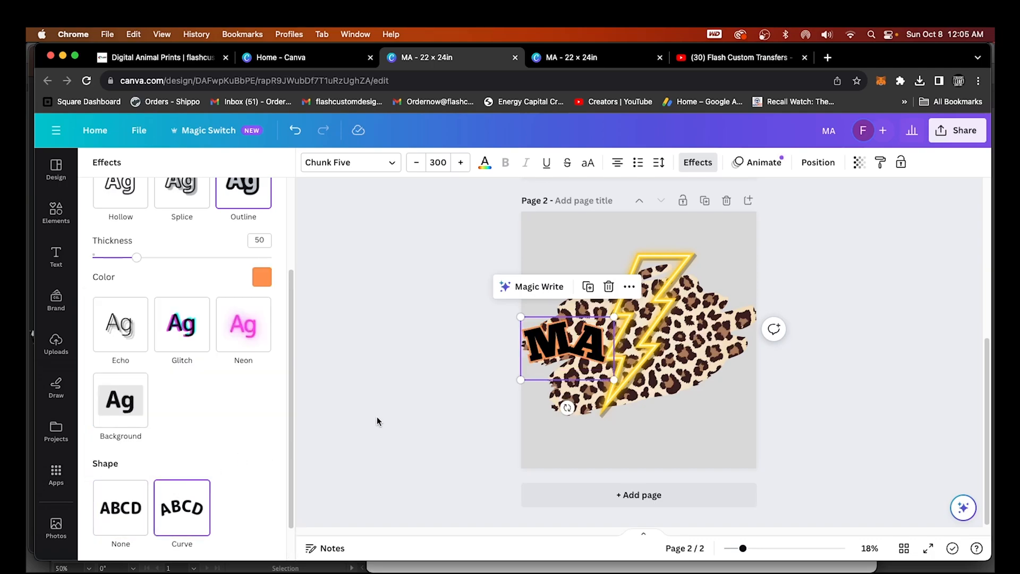
scroll(257, 468, "down", 2)
left_click_drag(272, 544, 395, 515)
left_click_drag(301, 515, 182, 541)
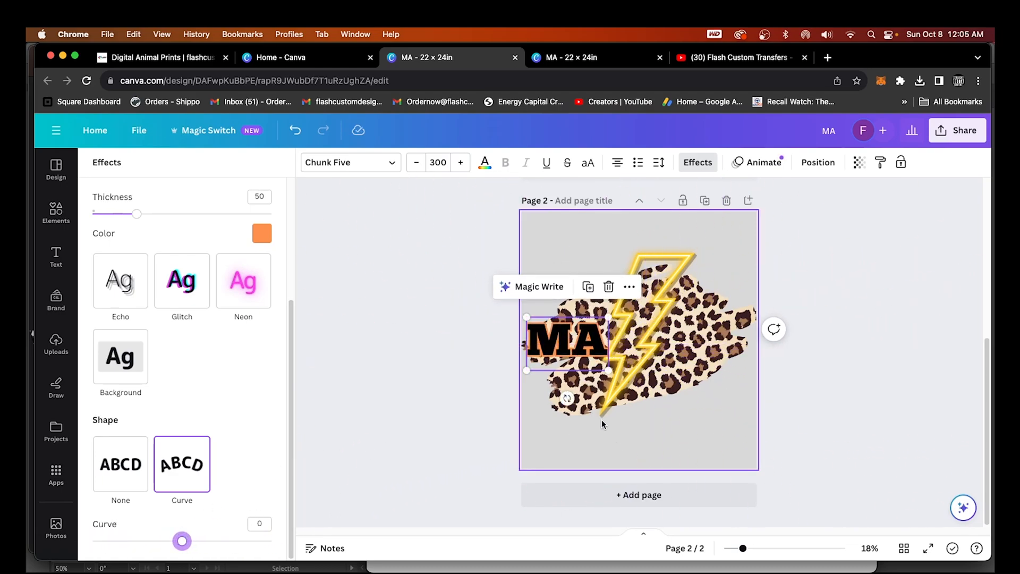
left_click(262, 234)
scroll(196, 374, "down", 5)
scroll(197, 374, "down", 2)
left_click(247, 320)
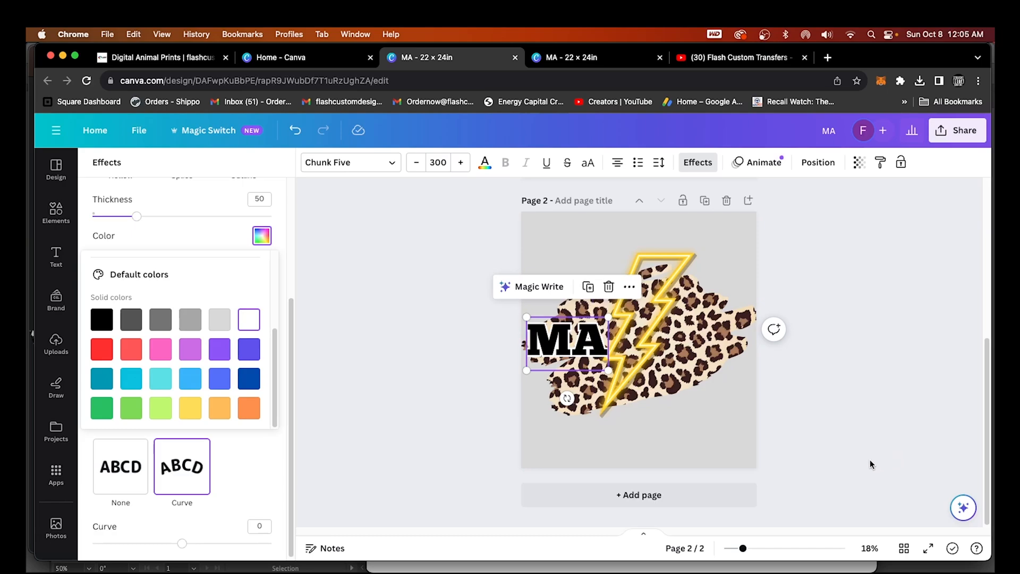
Nudge MA slightly, duplicate it and move the copy to the right of the bolt
left_click_drag(556, 340, 557, 345)
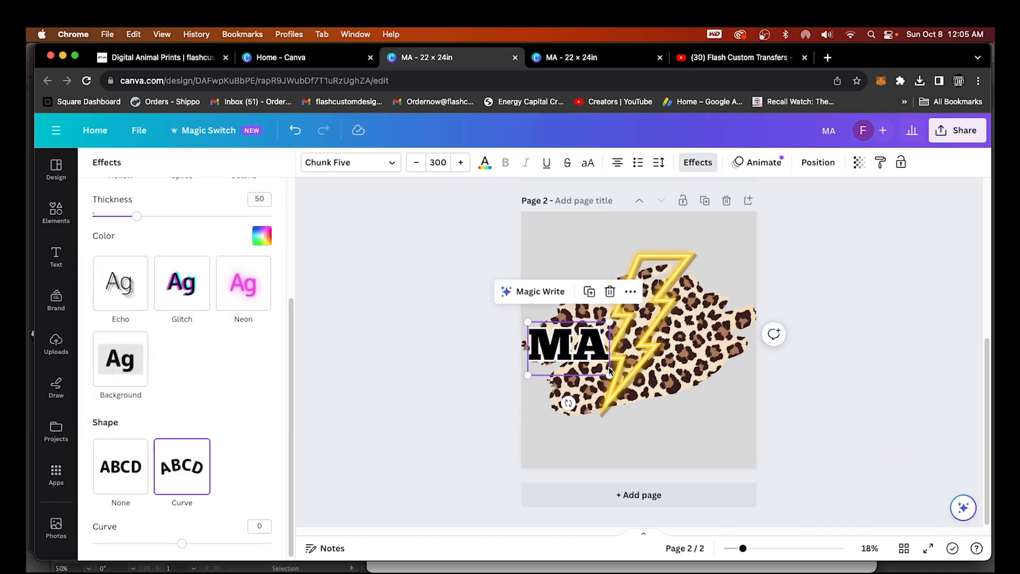
left_click(589, 293)
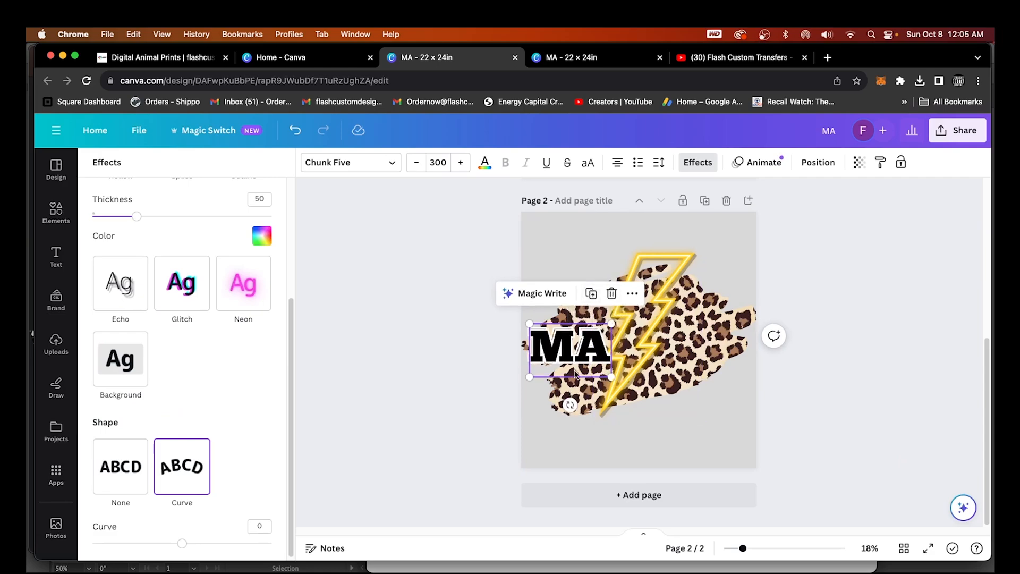
left_click_drag(554, 359, 684, 350)
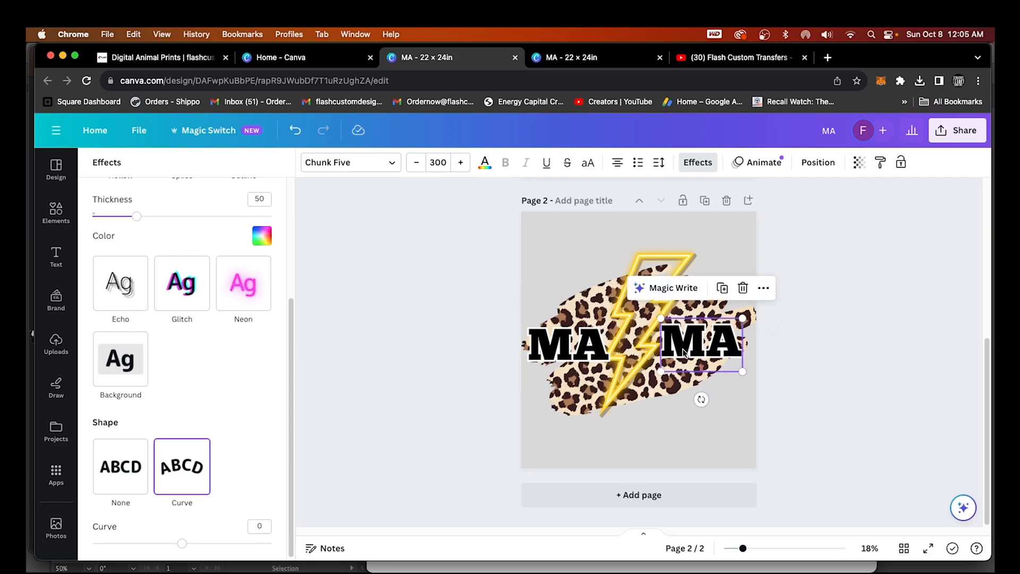
Level the left MA with the right copy, then move the bolt down and enlarge it between them
left_click_drag(581, 350, 581, 346)
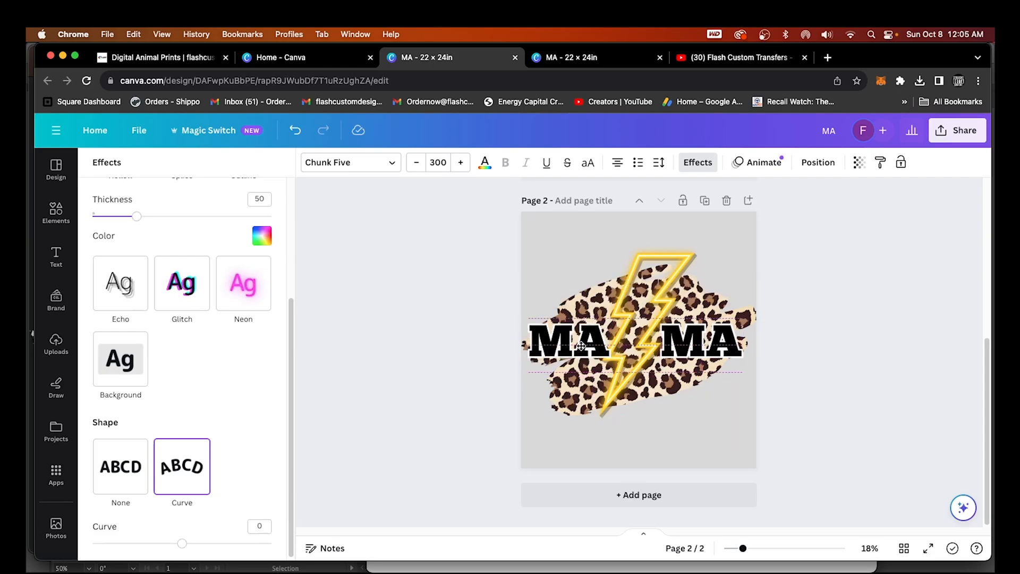
left_click_drag(582, 346, 581, 345)
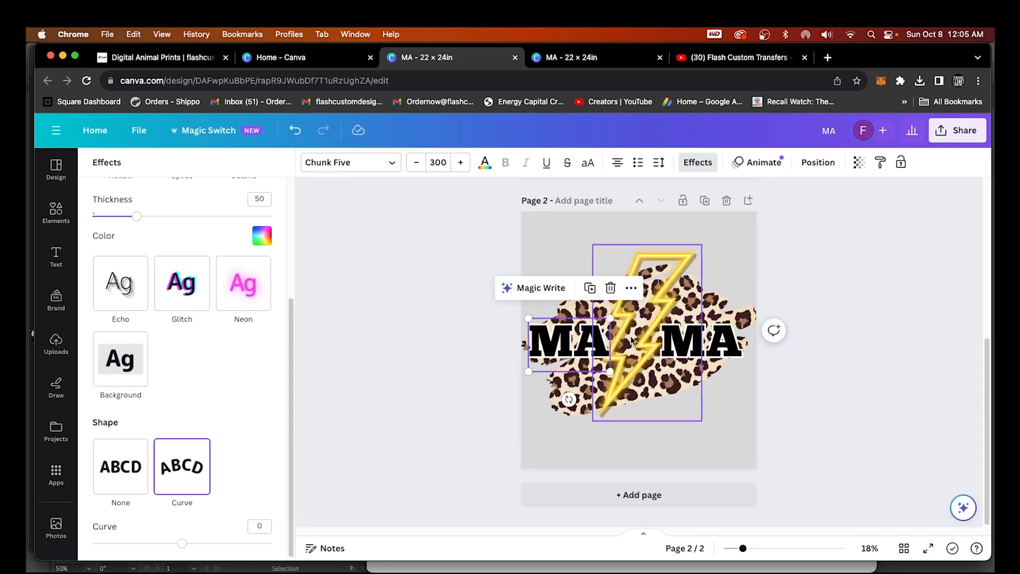
left_click(647, 336)
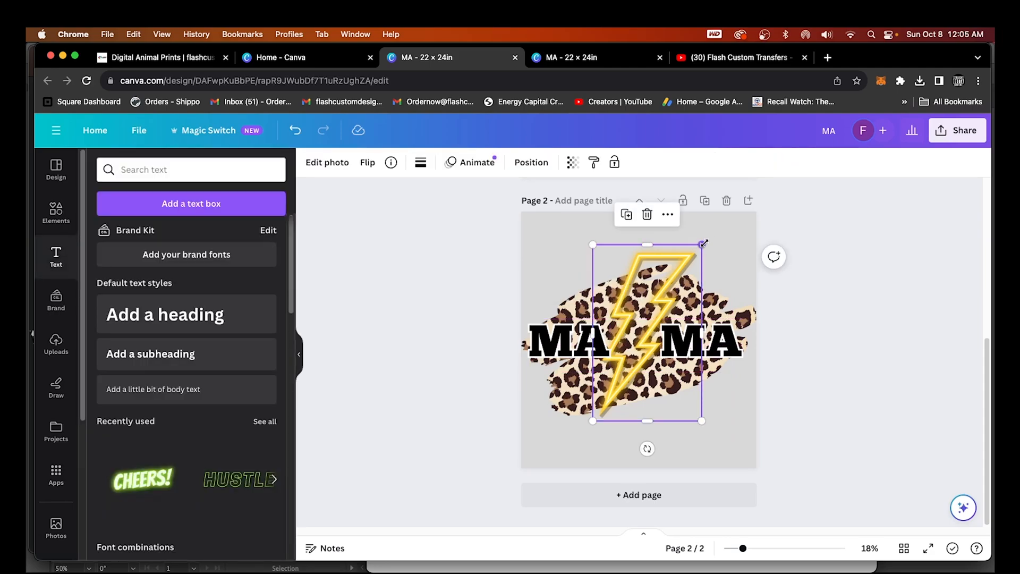
left_click_drag(673, 301, 667, 329)
mouse_move(702, 264)
left_mouse_down()
mouse_move(721, 235)
mouse_move(697, 261)
left_mouse_up()
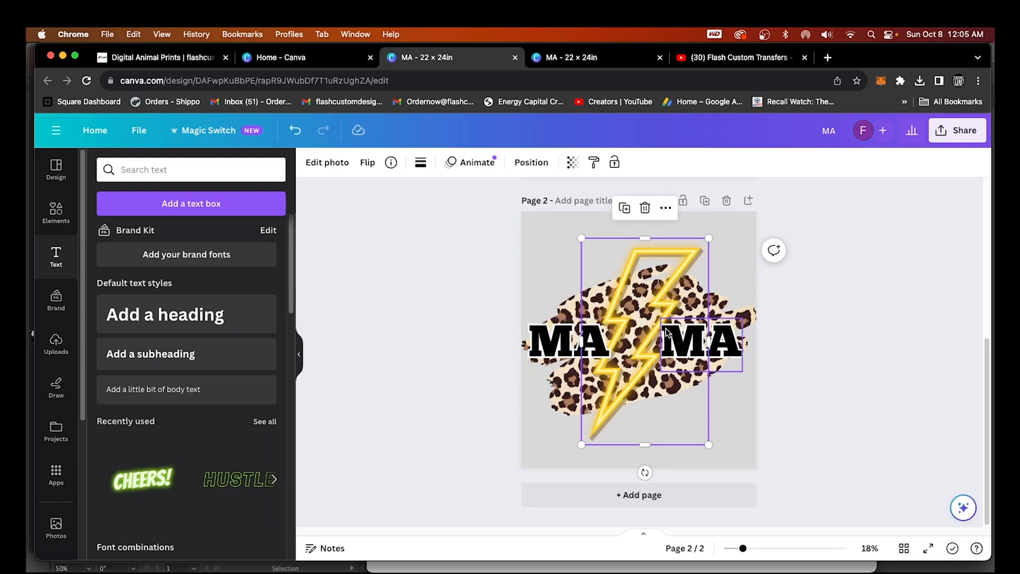
Bring the lightning bolt in front of the MAMA text and undo dropping it into the frame
left_click(811, 398)
left_click(654, 296)
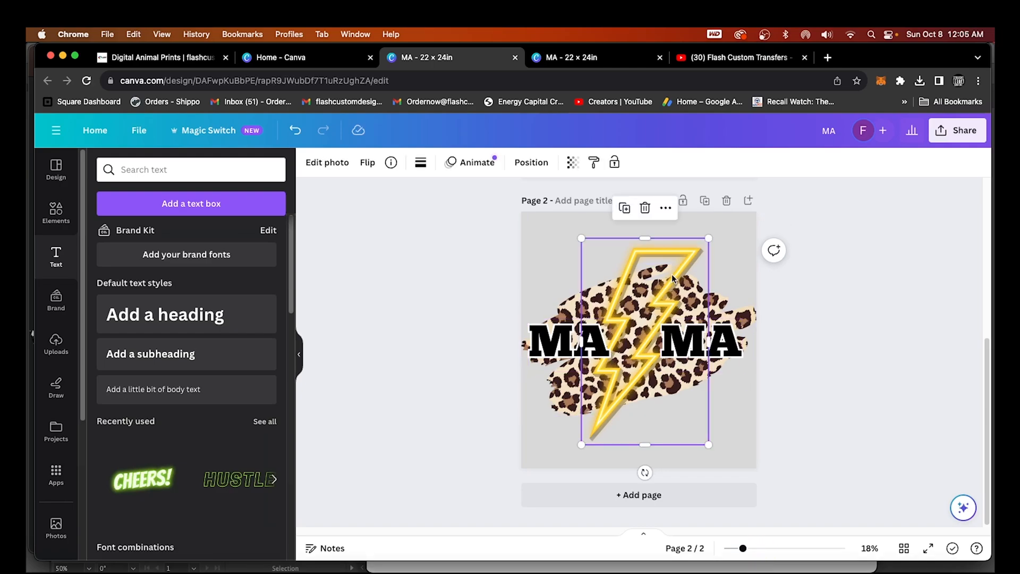
right_click(672, 276)
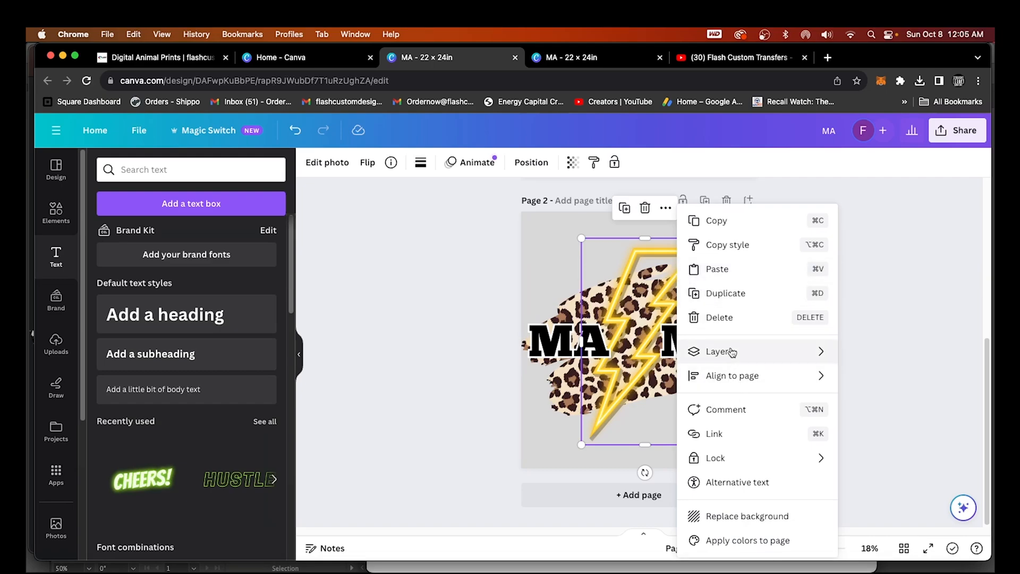
mouse_move(732, 352)
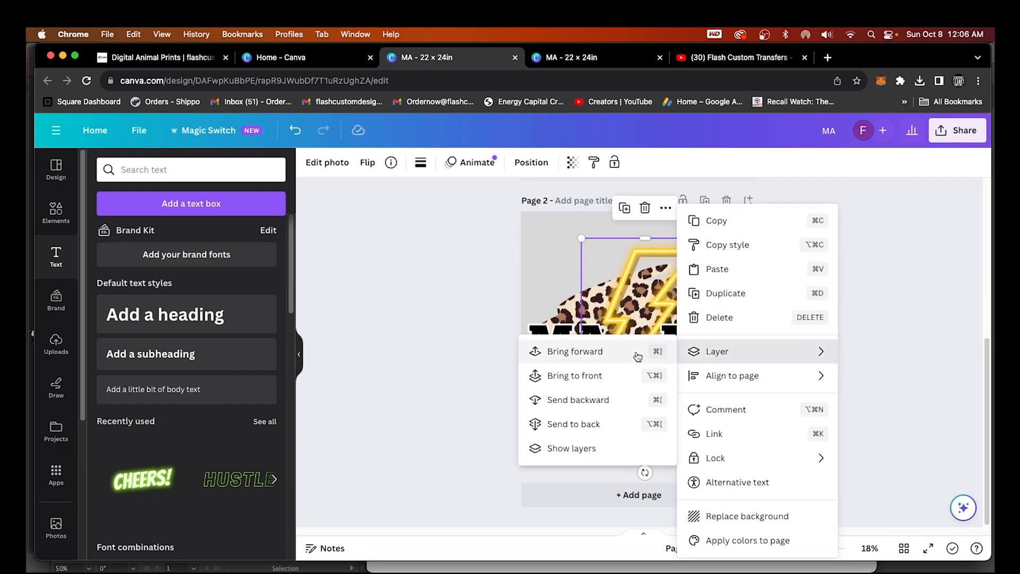
left_click(576, 376)
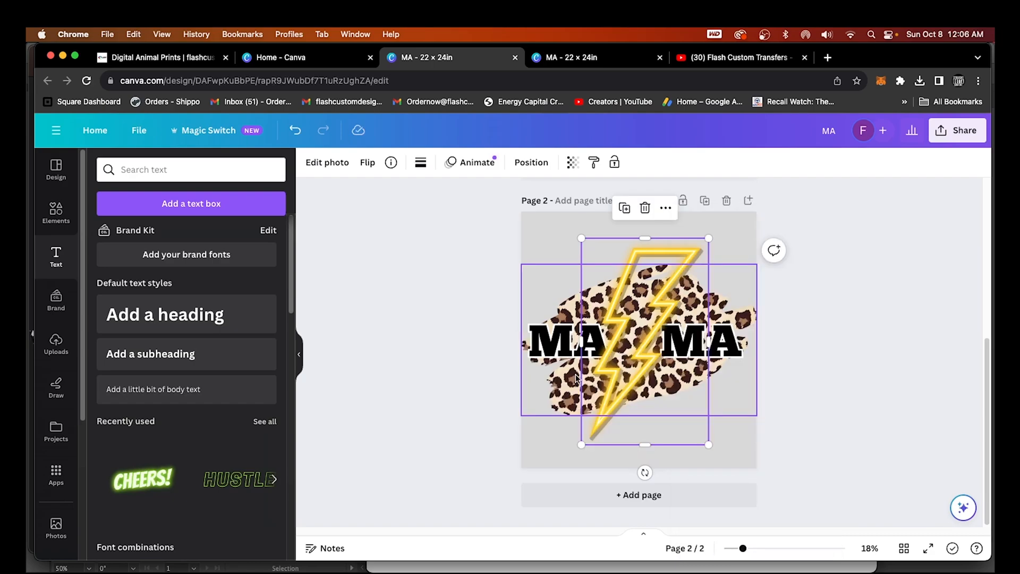
left_click(831, 424)
left_click(639, 386)
mouse_move(638, 384)
left_mouse_down()
mouse_move(651, 387)
mouse_move(624, 383)
left_mouse_up()
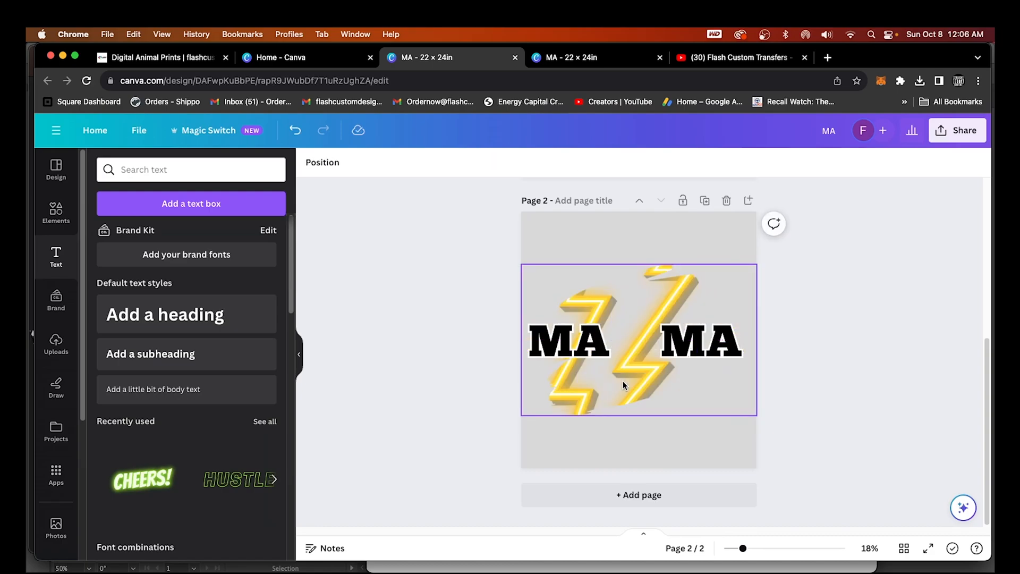
left_click(295, 132)
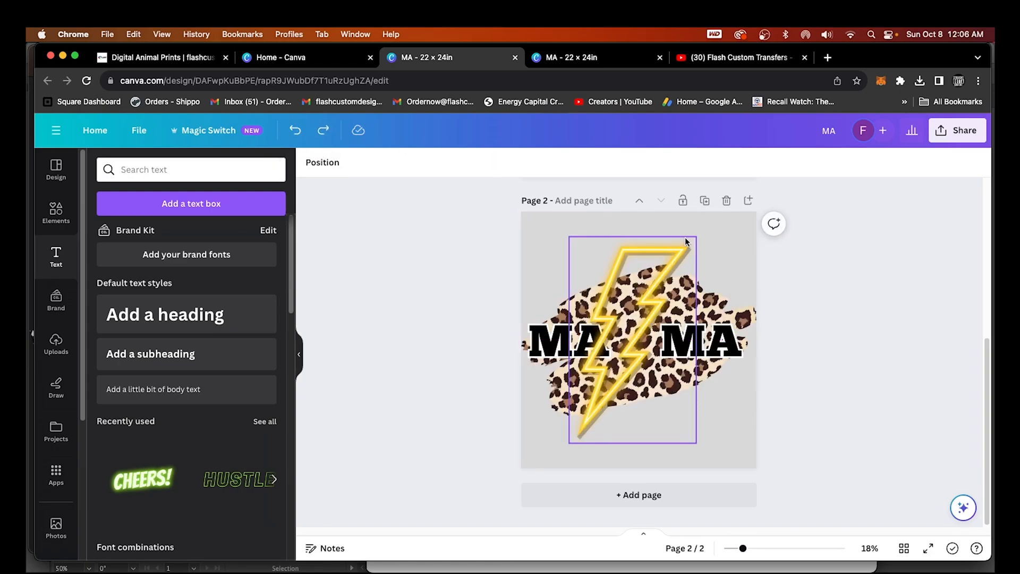
Lock the leopard-print MAMA artwork and nudge the bolt slightly up and right
left_click(684, 242)
left_click(712, 320)
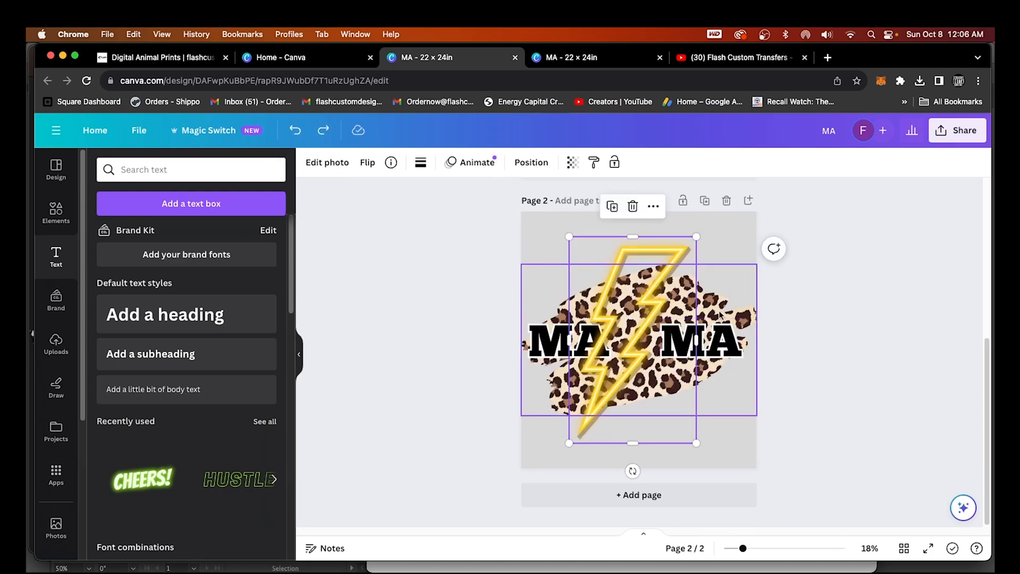
left_click(616, 165)
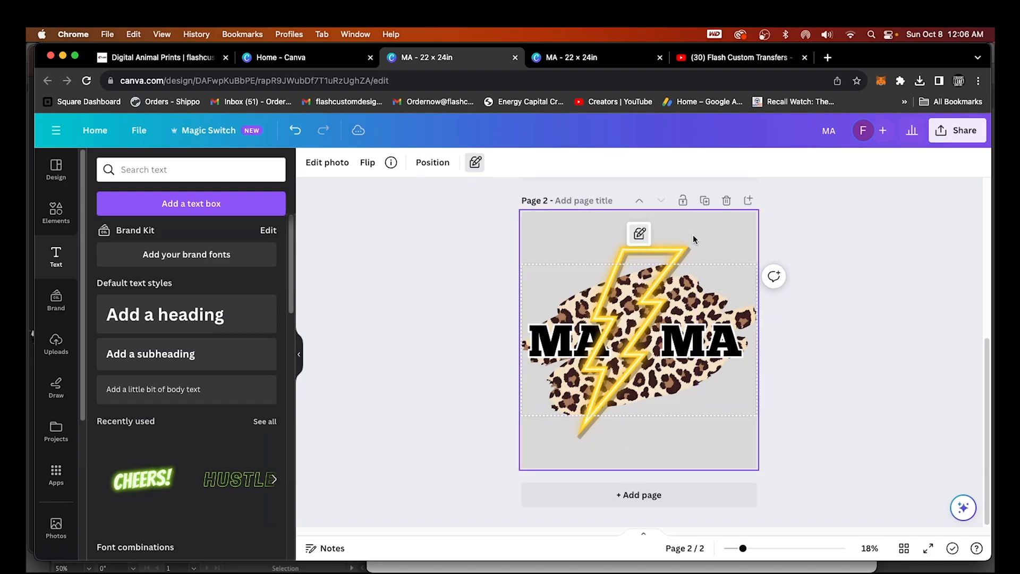
left_click_drag(682, 250, 696, 248)
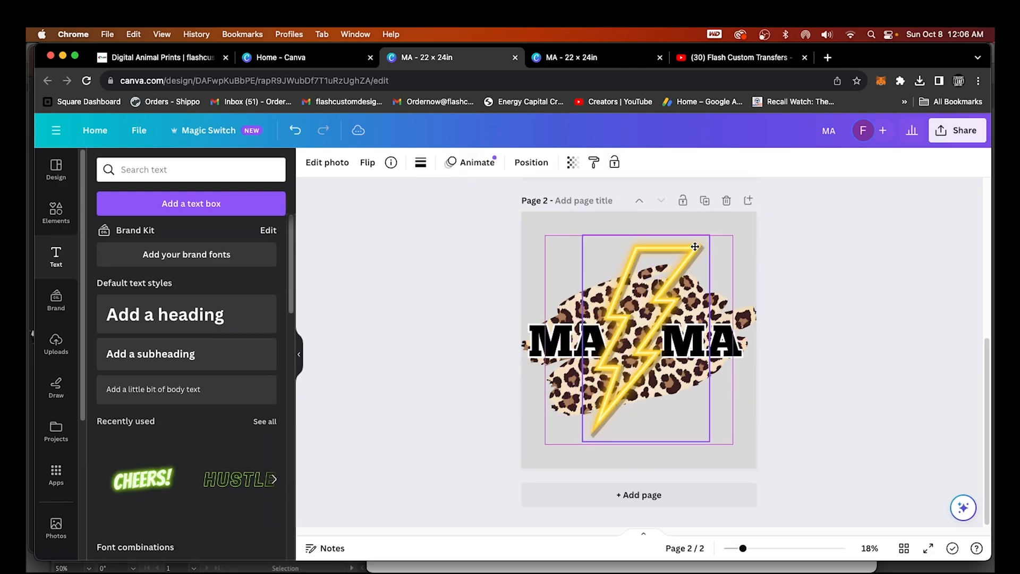
left_click(746, 315)
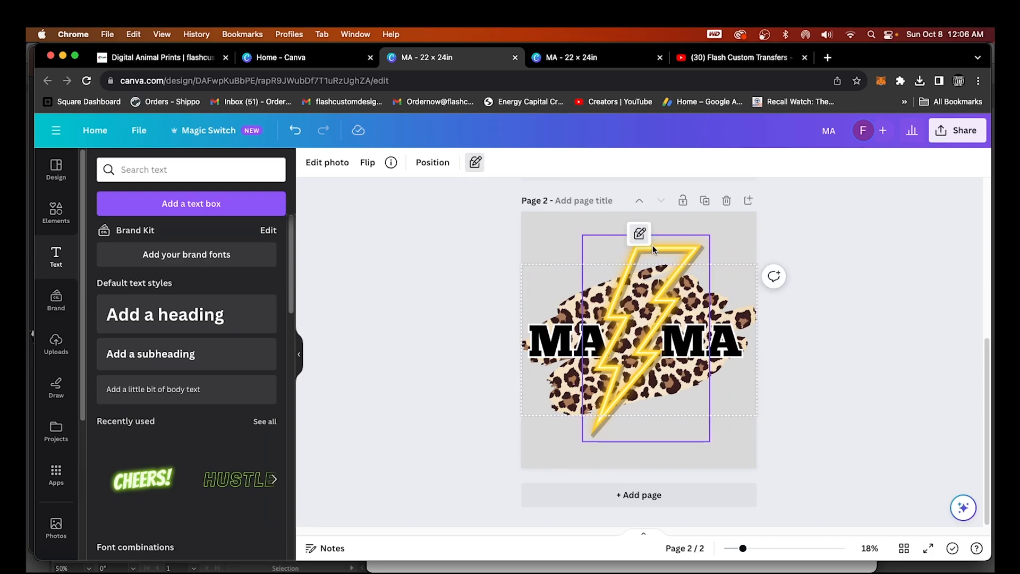
Fine-tune the bolt's vertical position over the centre of the artwork
left_click(624, 284)
left_click_drag(624, 284, 625, 272)
left_click(734, 245)
left_click_drag(692, 237, 693, 252)
left_click(727, 251)
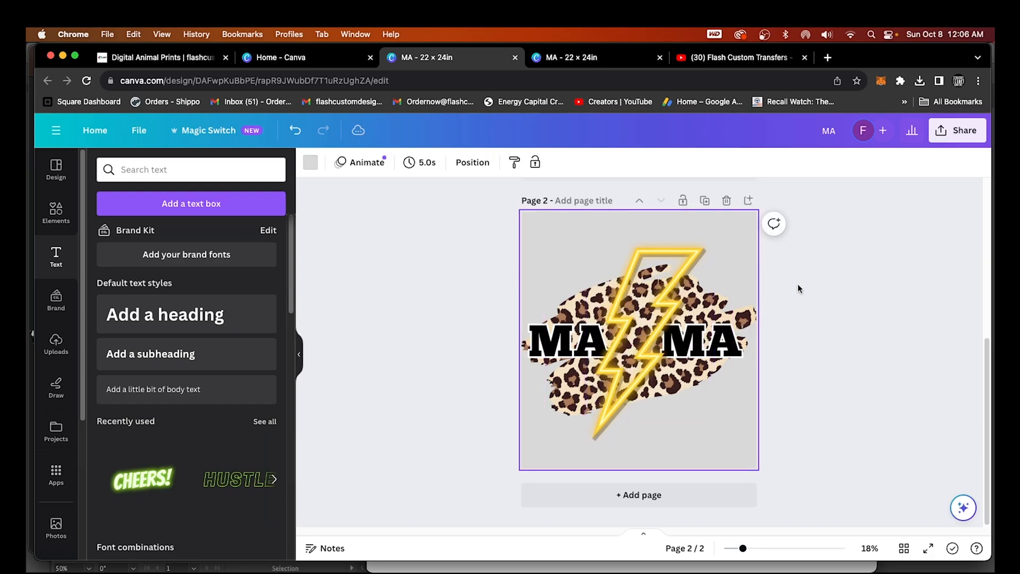
Delete the translucent middle bolt, undo the deletion, and deselect everything
left_click(644, 380)
key("Delete")
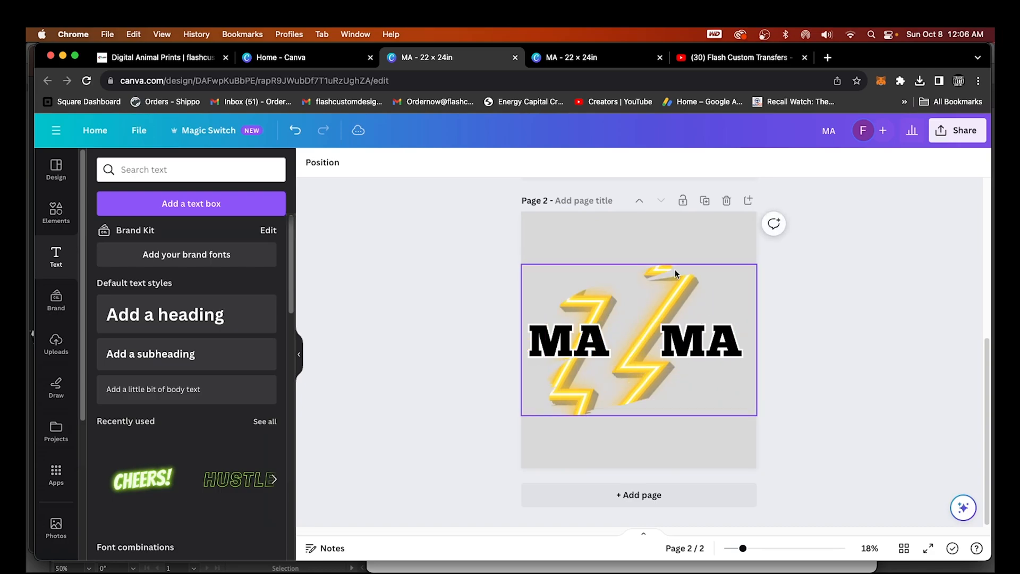
left_click(296, 130)
left_click(688, 250)
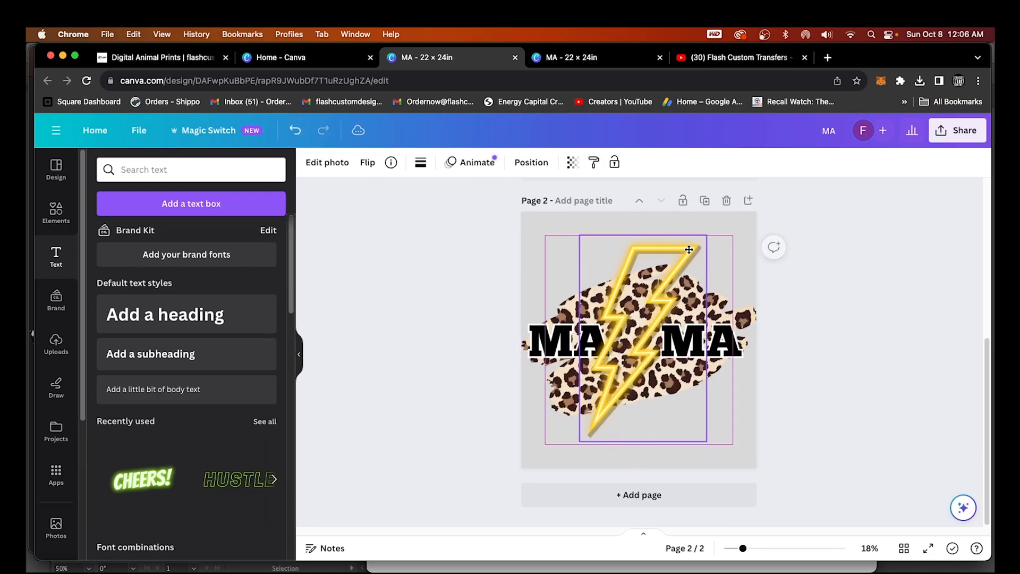
left_click(888, 343)
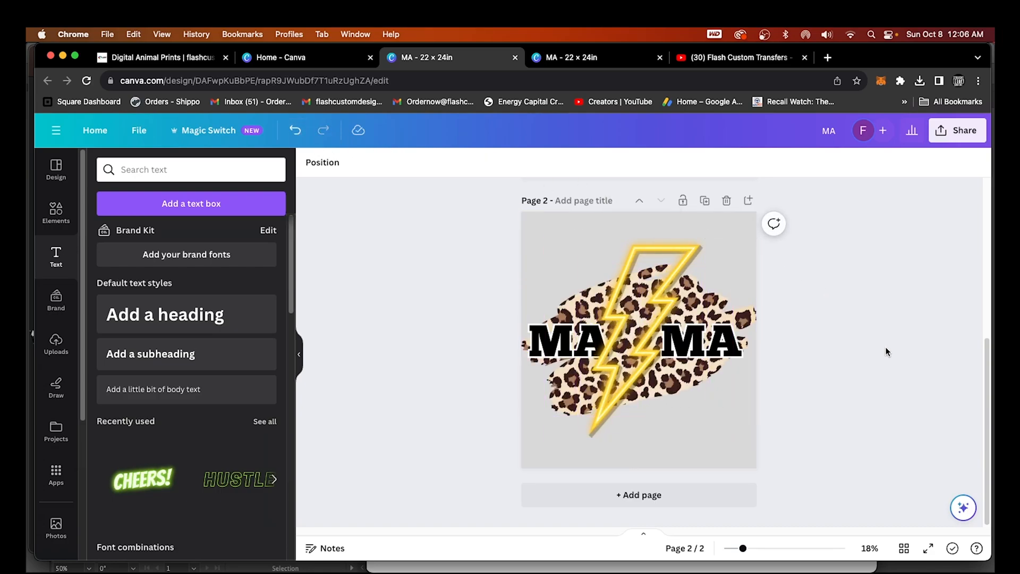
left_click(745, 316)
left_click(836, 266)
scroll(880, 396, "up", 1)
scroll(878, 396, "up", 5)
scroll(878, 397, "down", 5)
Download only page 2 as a transparent-background PNG at 6,600 × 7,200 px
left_click(958, 130)
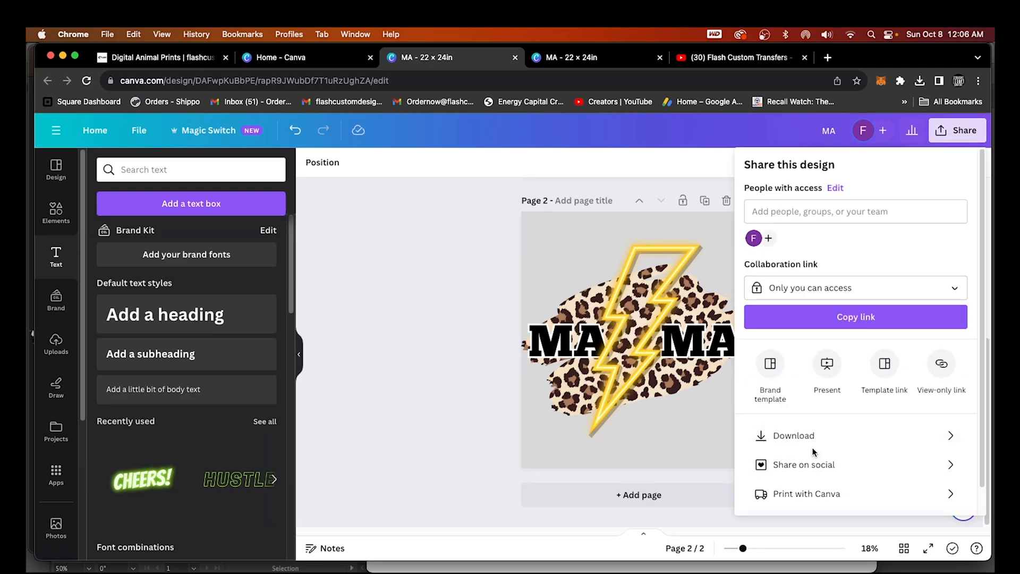
left_click(790, 448)
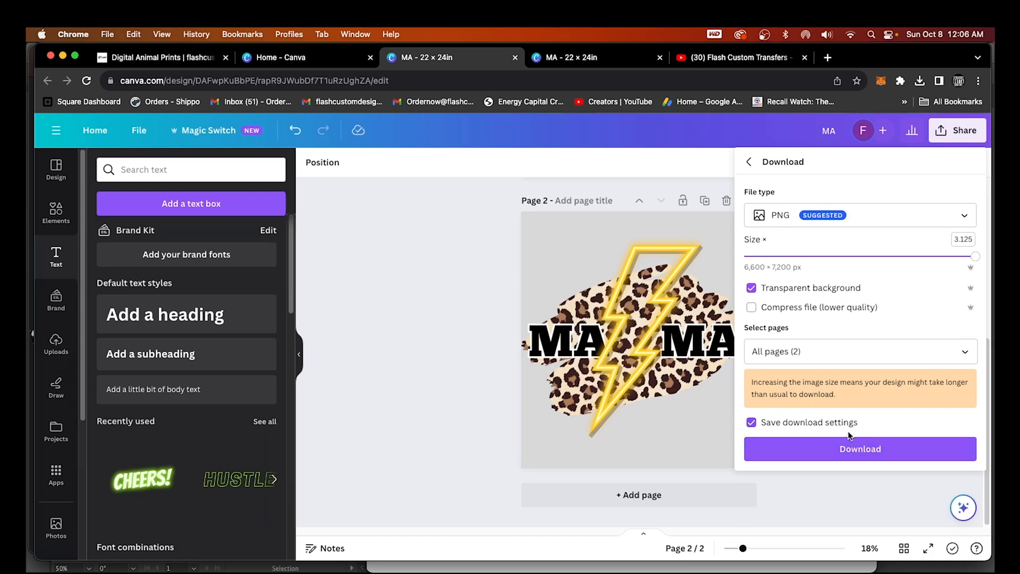
left_click(786, 222)
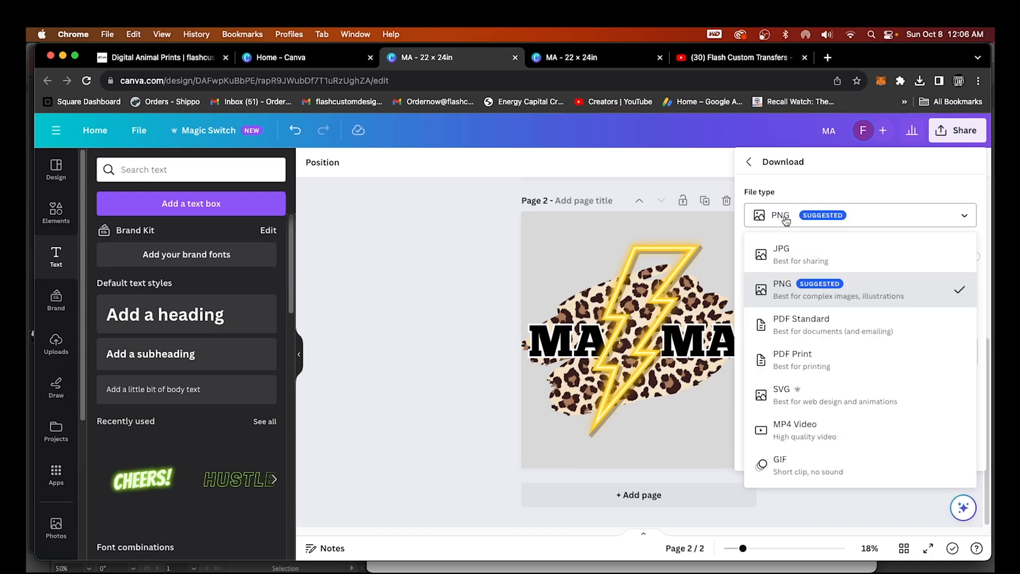
left_click(790, 302)
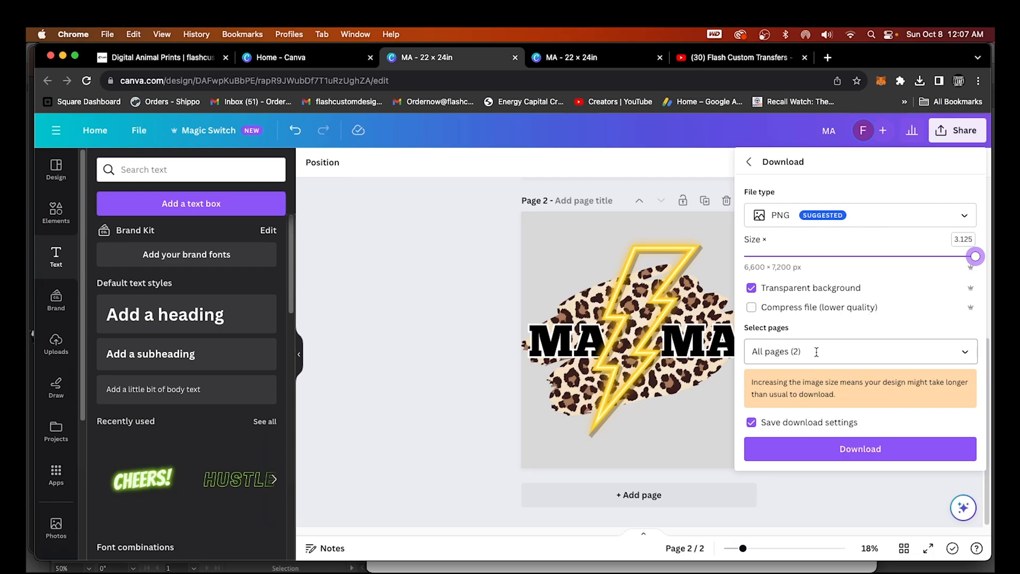
left_click(968, 355)
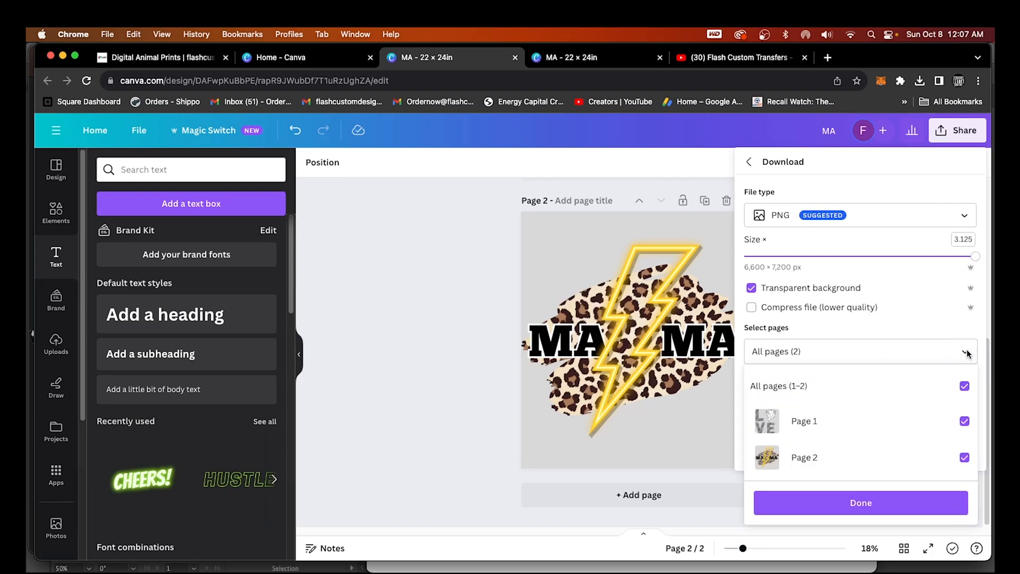
left_click(965, 420)
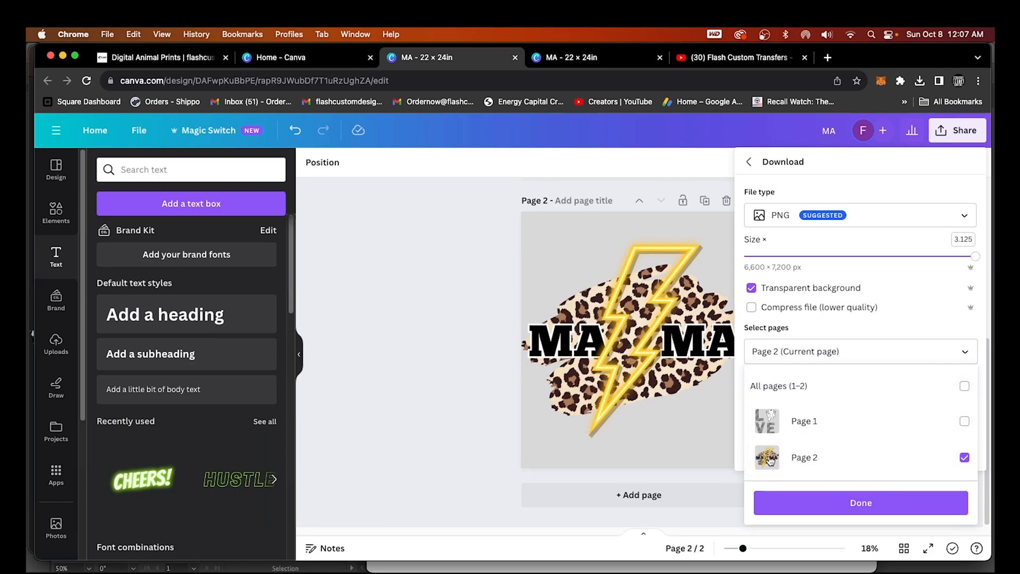
left_click(860, 511)
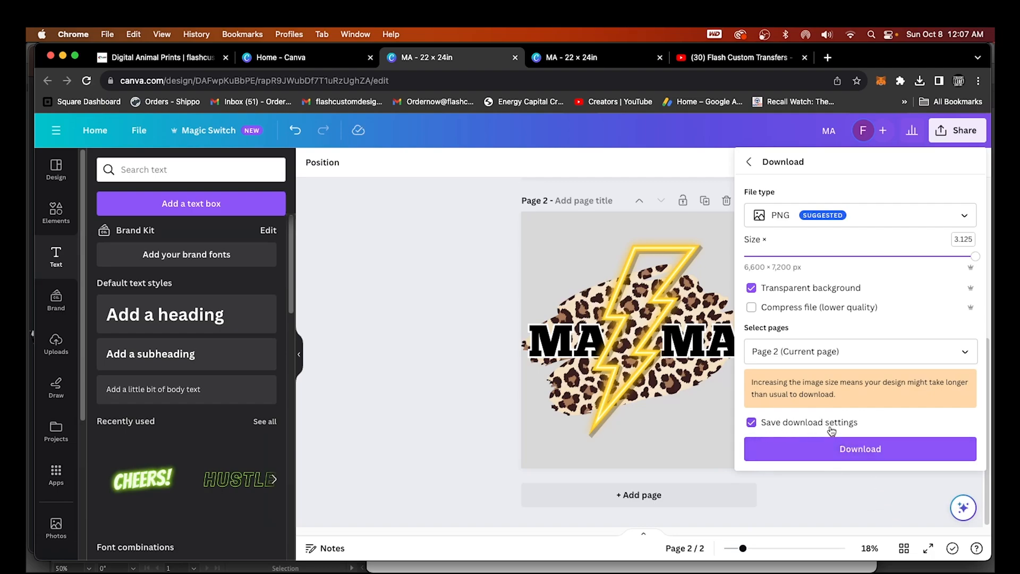
left_click(870, 450)
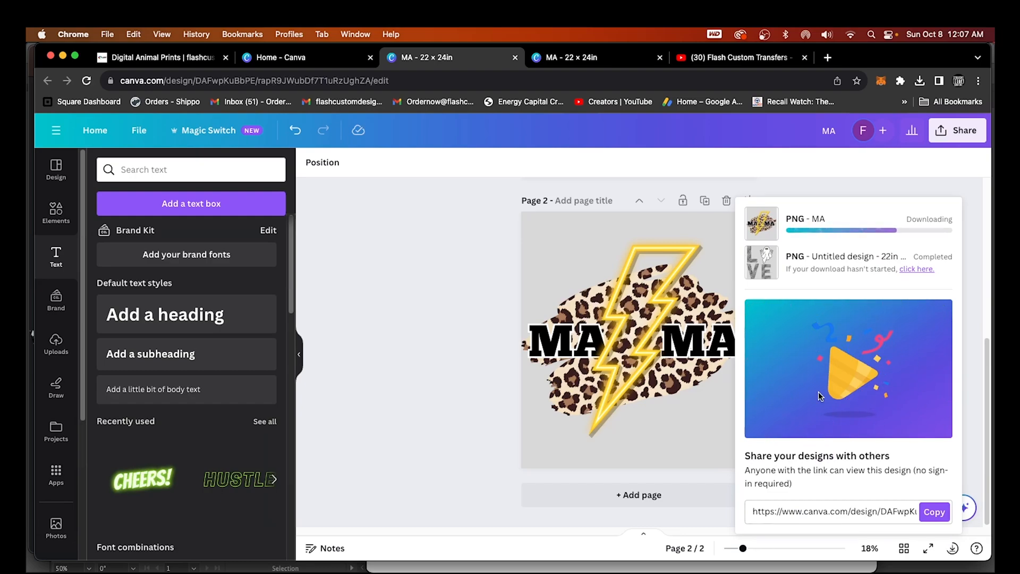
Switch to Illustrator and open MA (3).png from the Downloads folder
mouse_move(780, 558)
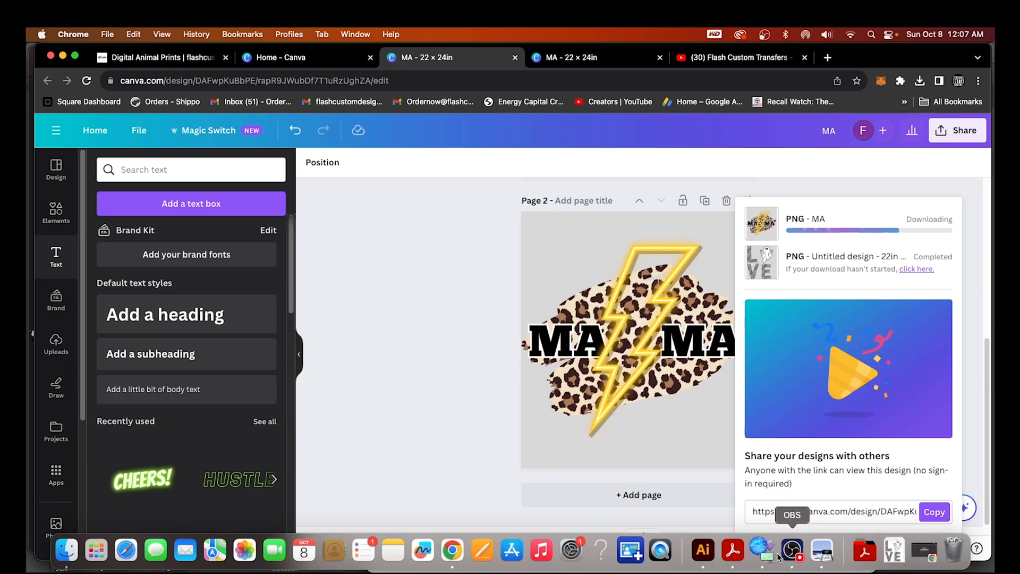
left_click(703, 559)
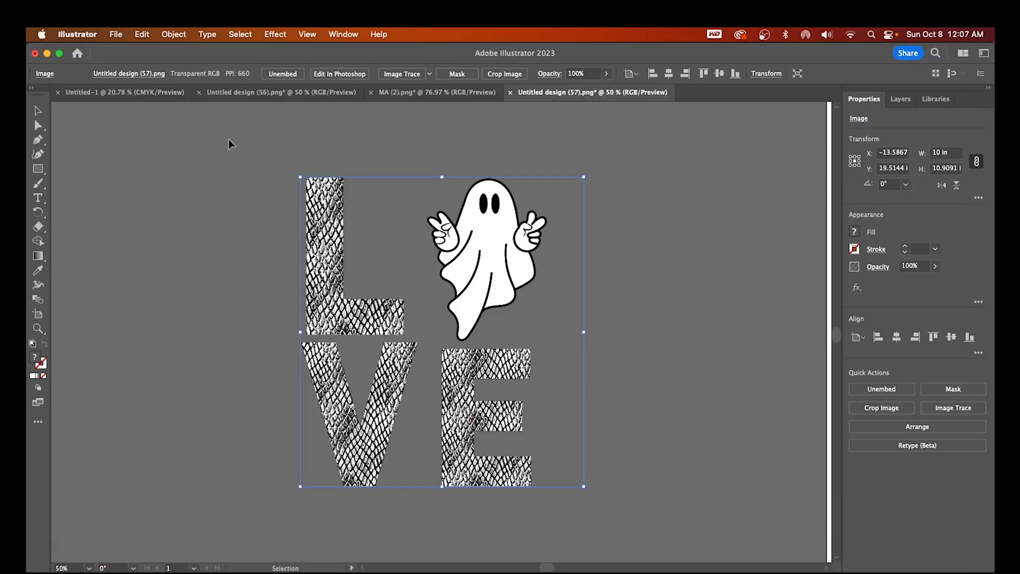
left_click(117, 34)
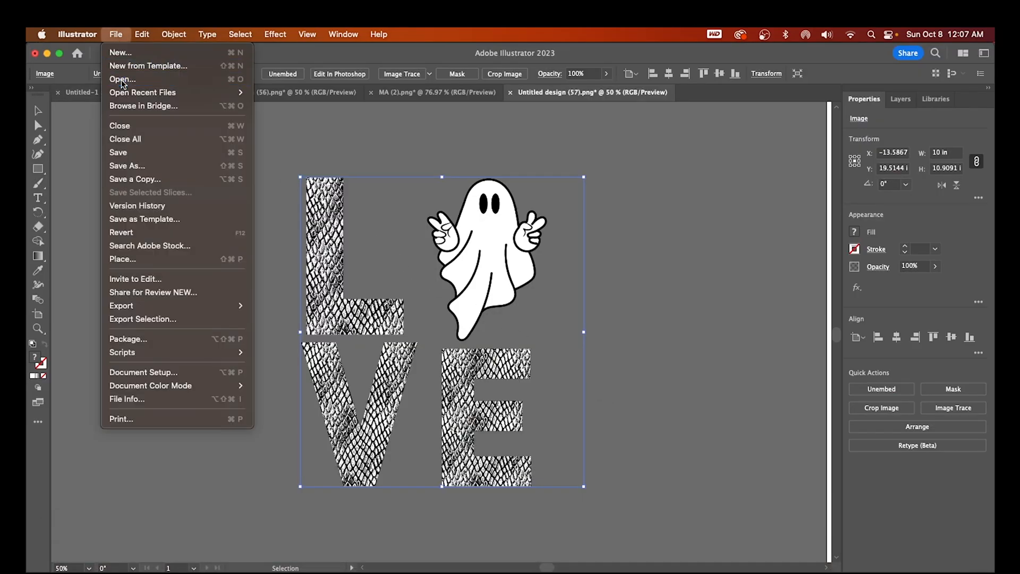
left_click(324, 141)
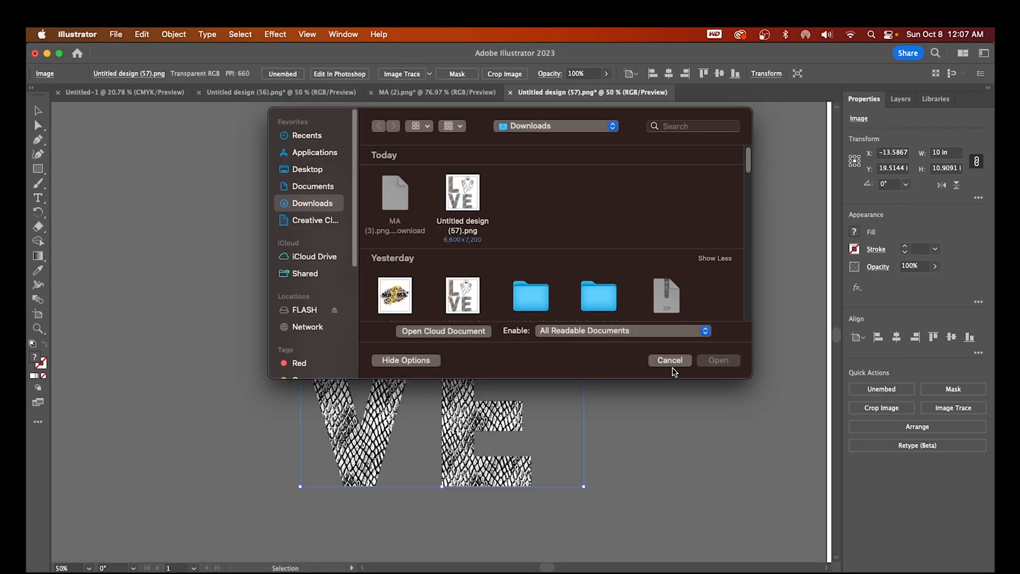
left_click(670, 360)
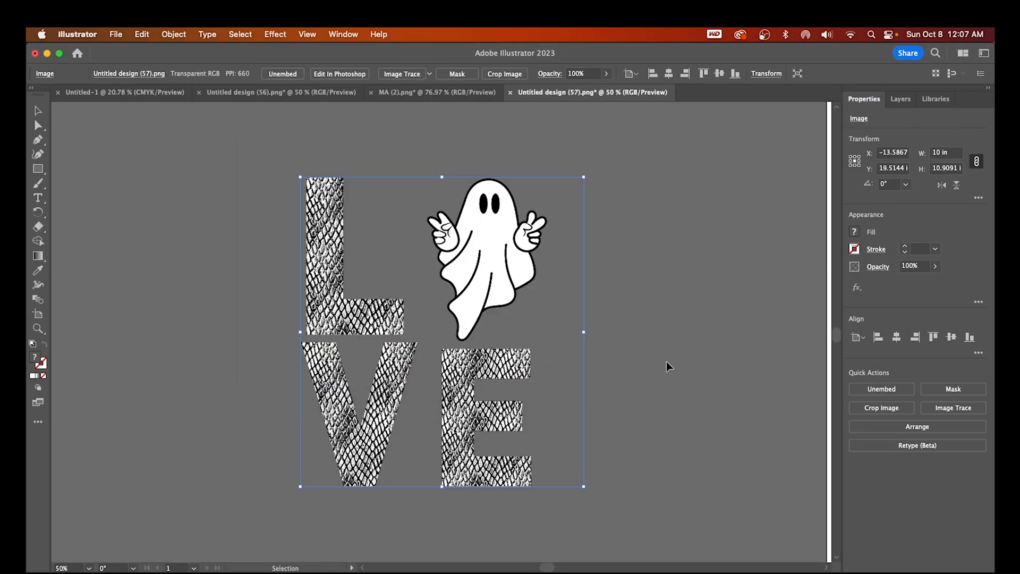
left_click(116, 34)
left_click(131, 81)
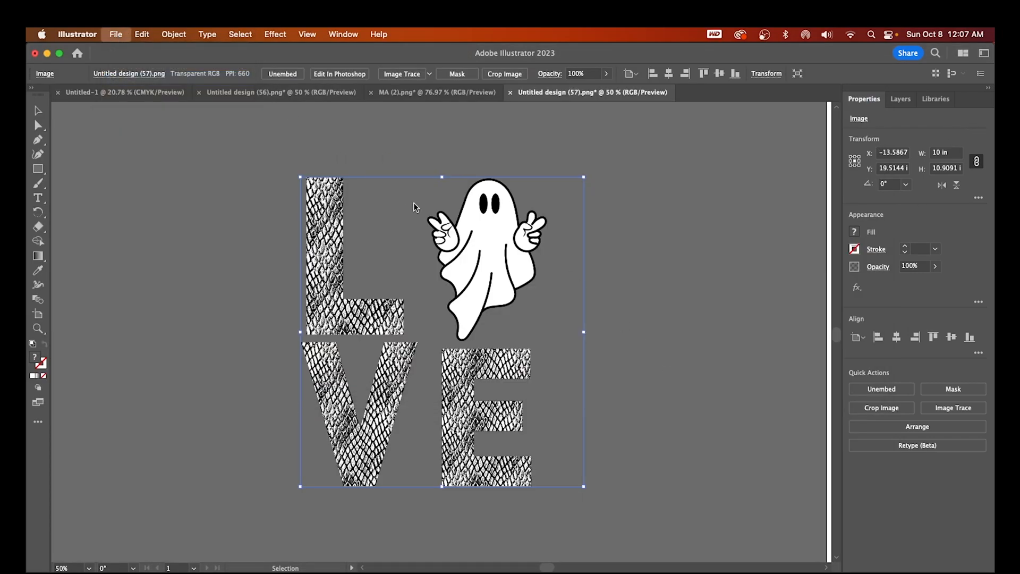
left_click(399, 221)
left_click(713, 362)
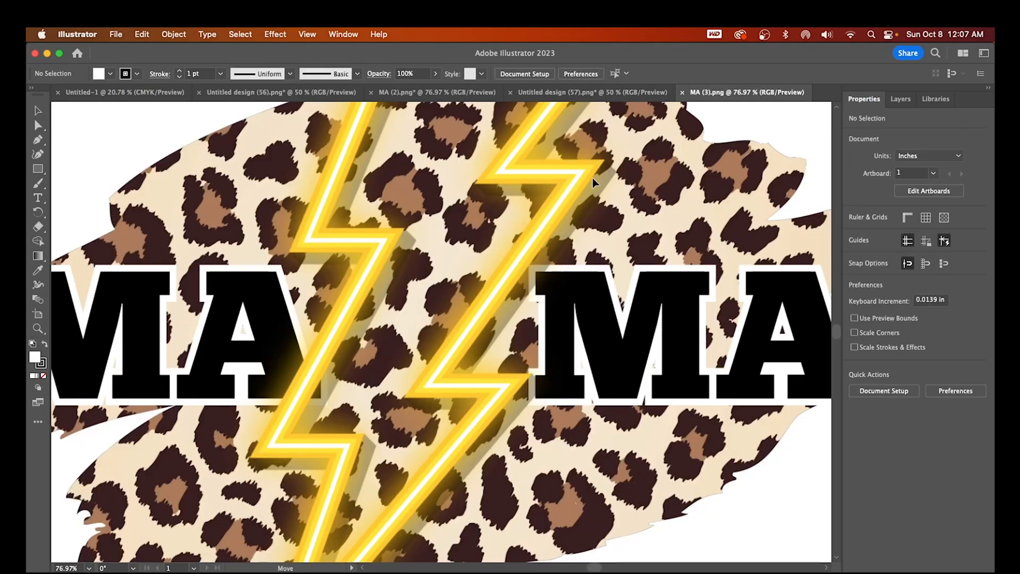
Bring the MAMA image into the LOVE document and move the LOVE ghost to the right
left_click_drag(592, 178, 259, 312)
left_click_drag(501, 399, 769, 389)
left_click(300, 399)
scroll(417, 428, "down", 1)
Scale the MAMA image to 10 in wide and arrange it left of the LOVE ghost
left_click(955, 154)
type("10")
key("Return")
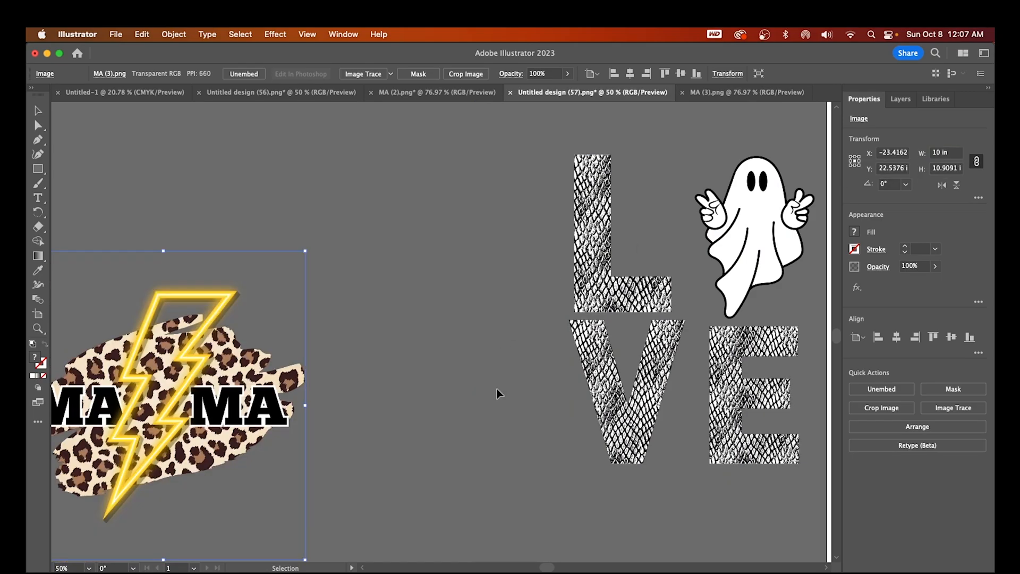
left_click_drag(546, 566, 541, 565)
left_click_drag(696, 383, 556, 450)
left_click_drag(215, 413, 268, 369)
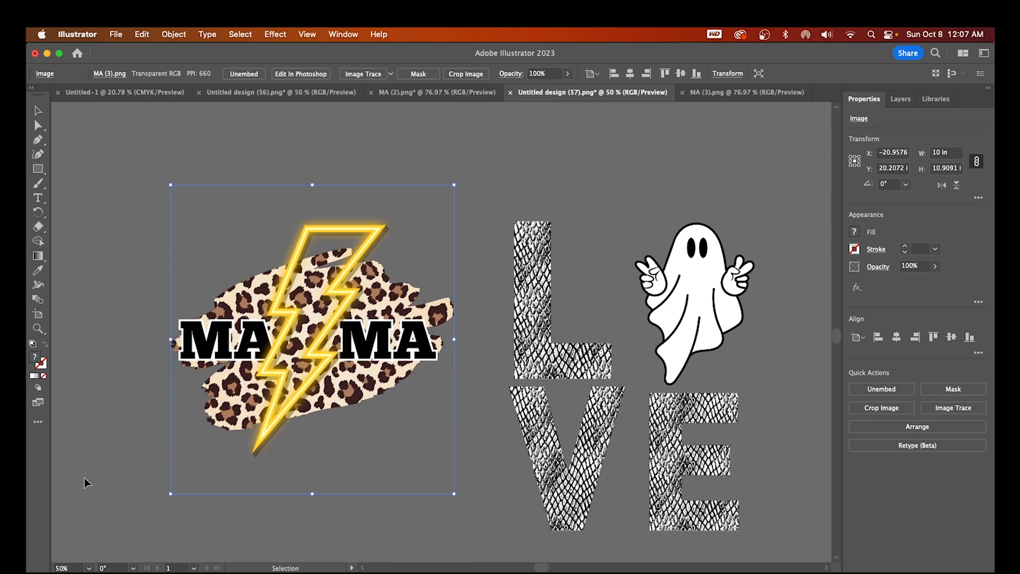
left_click(69, 568)
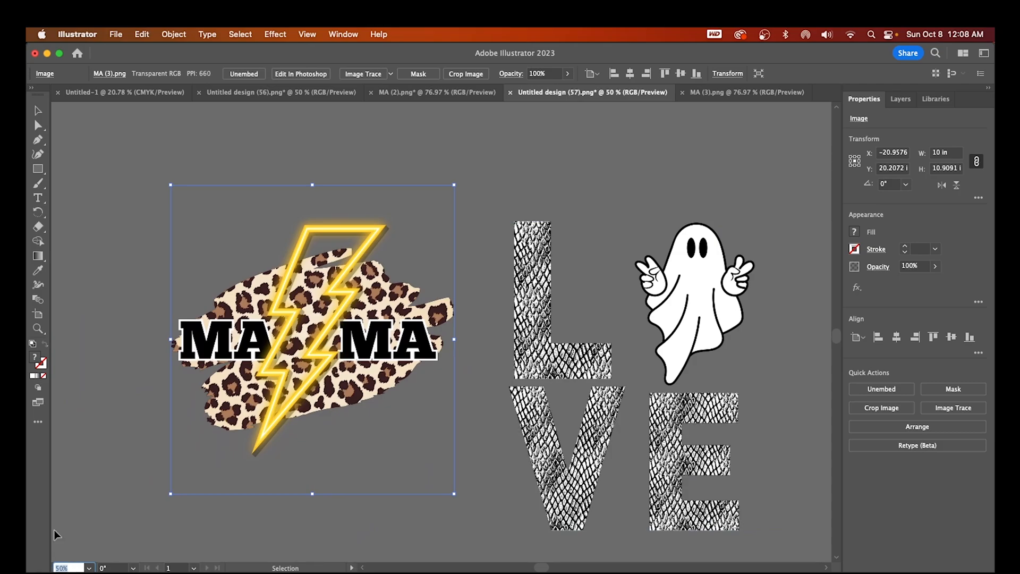
Zoom to 300% and pan around the MAMA design to inspect its edges up close
type("300")
key("Return")
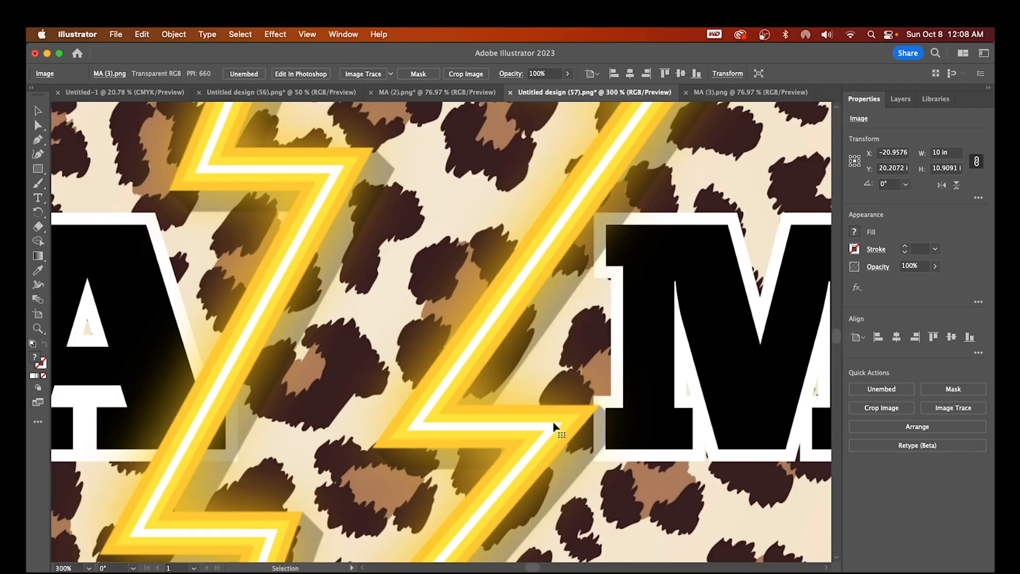
scroll(564, 499, "down", 3)
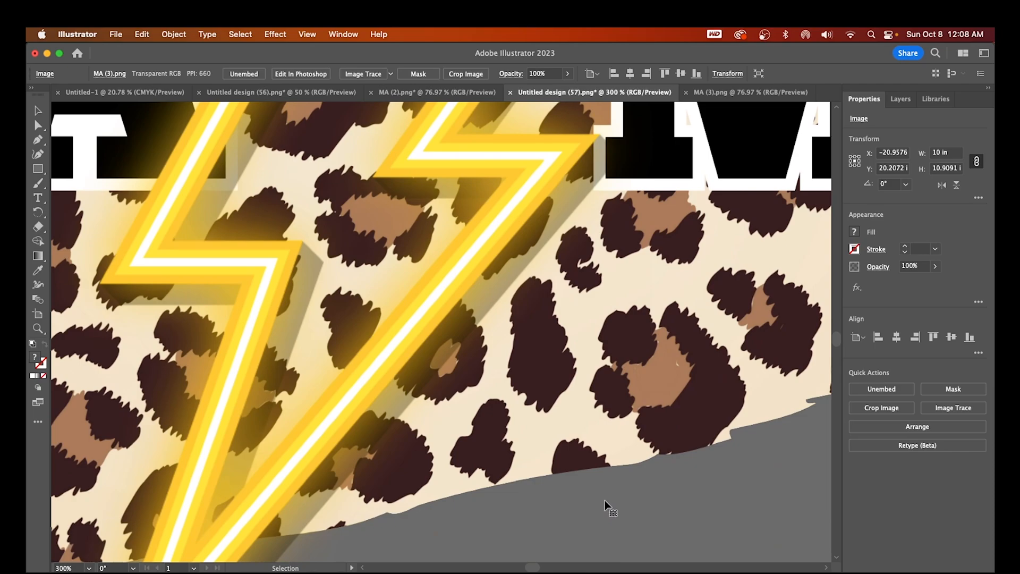
scroll(611, 503, "down", 3)
scroll(486, 488, "left", 10)
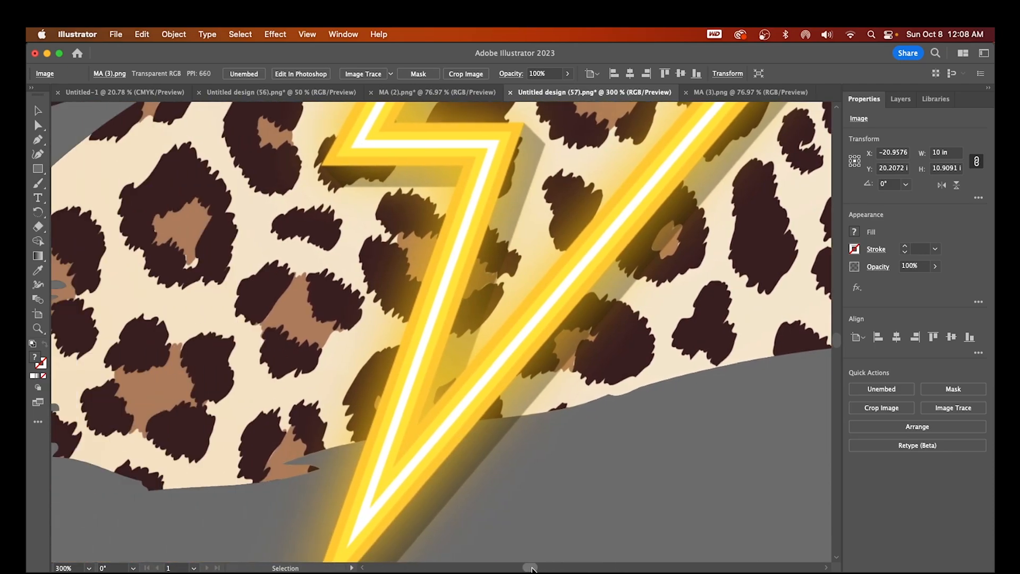
scroll(486, 488, "up", 10)
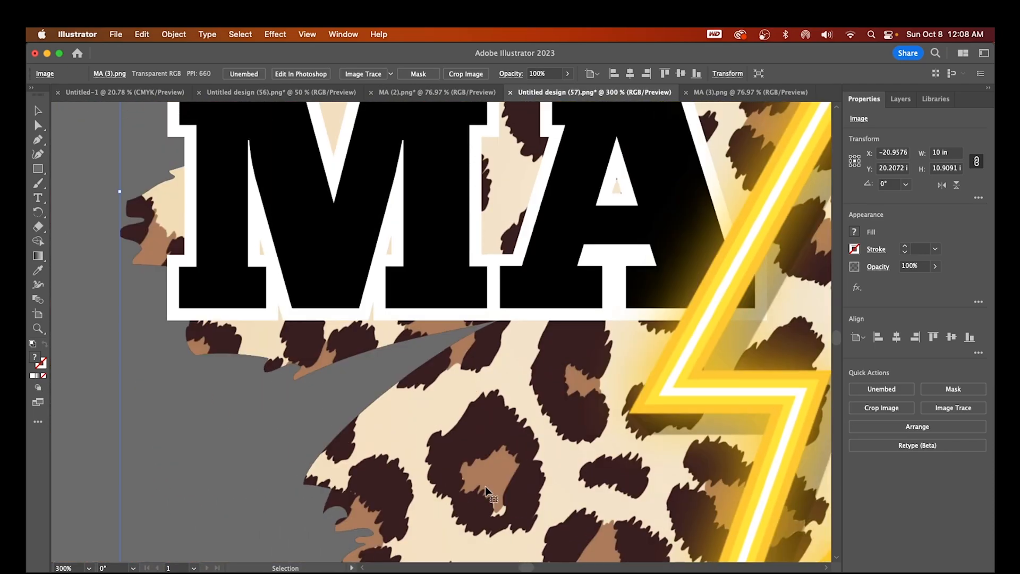
scroll(431, 441, "up", 3)
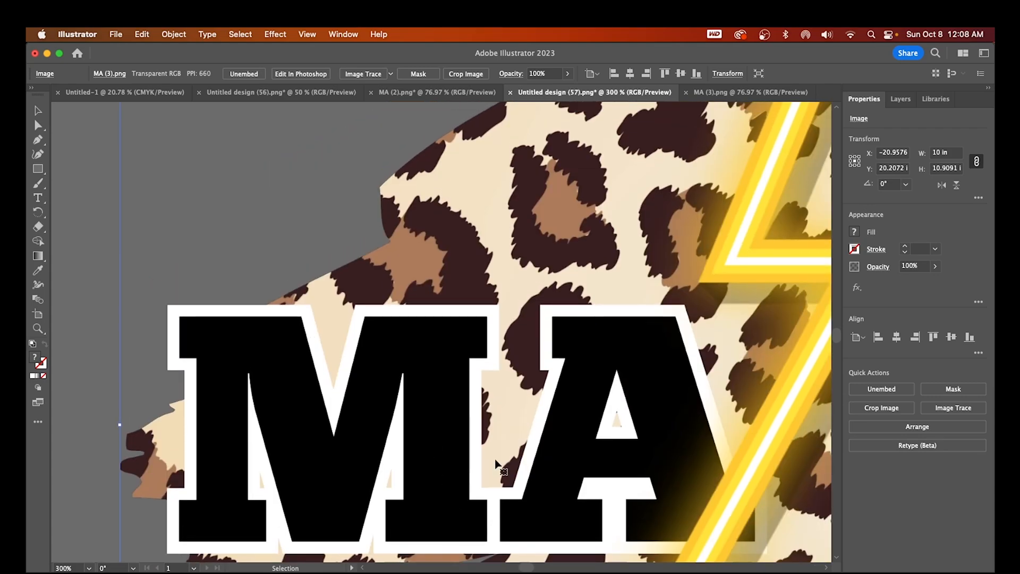
scroll(477, 302, "up", 3)
left_click_drag(527, 569, 536, 568)
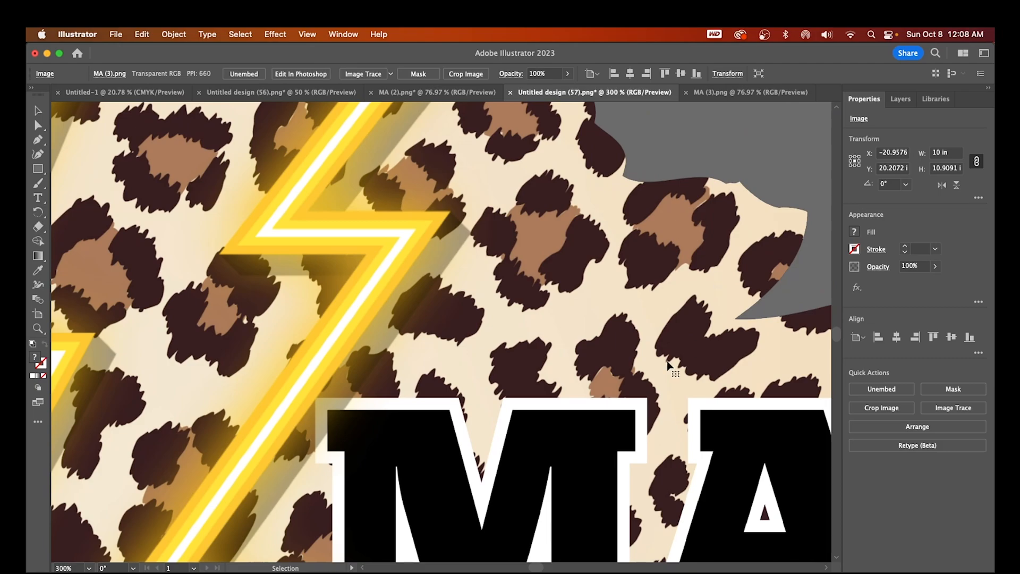
scroll(668, 362, "down", 3)
scroll(542, 526, "down", 2)
left_click_drag(538, 568, 533, 568)
scroll(332, 482, "down", 1)
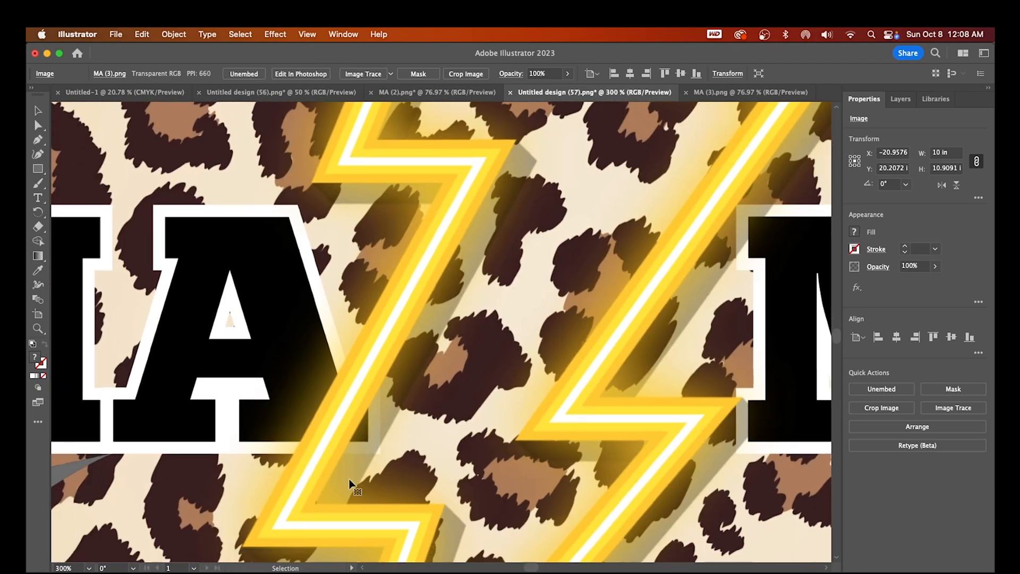
scroll(332, 483, "down", 10)
scroll(419, 512, "up", 2)
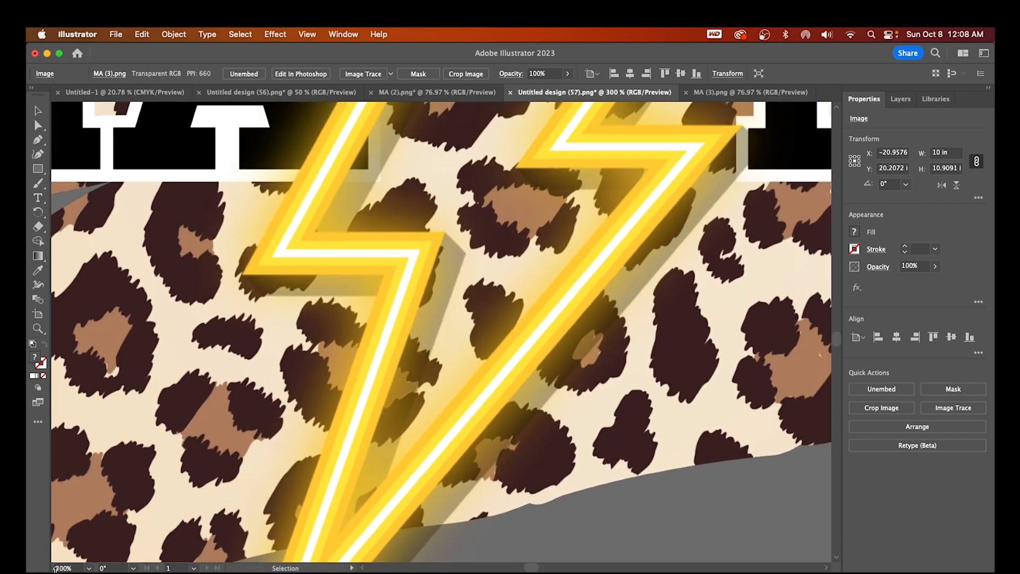
left_click_drag(72, 569, 46, 566)
Zoom to 50% and shift the MAMA and LOVE designs to the left
type("50")
key("Return")
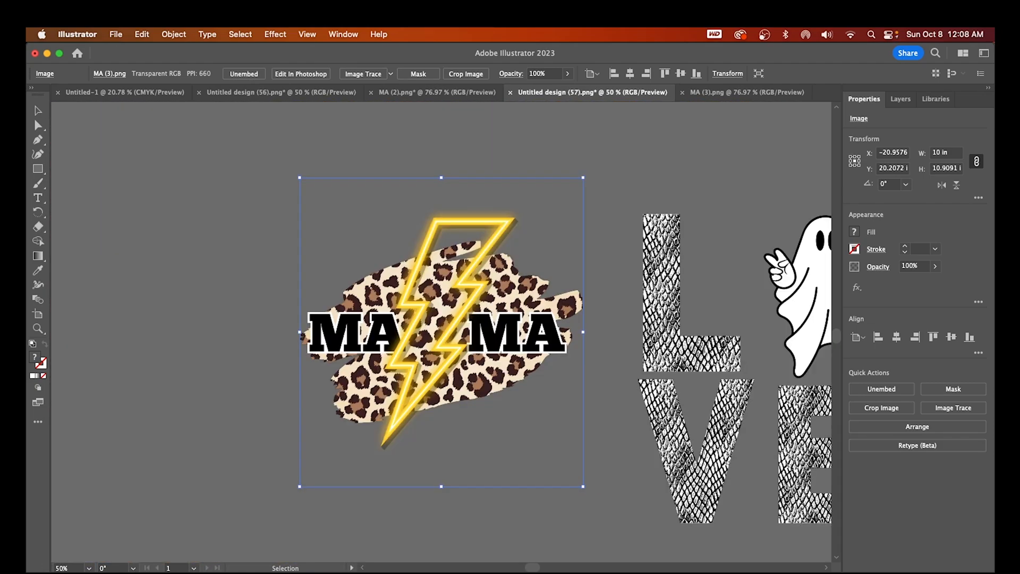
left_click_drag(441, 327, 309, 315)
left_click_drag(759, 403, 617, 372)
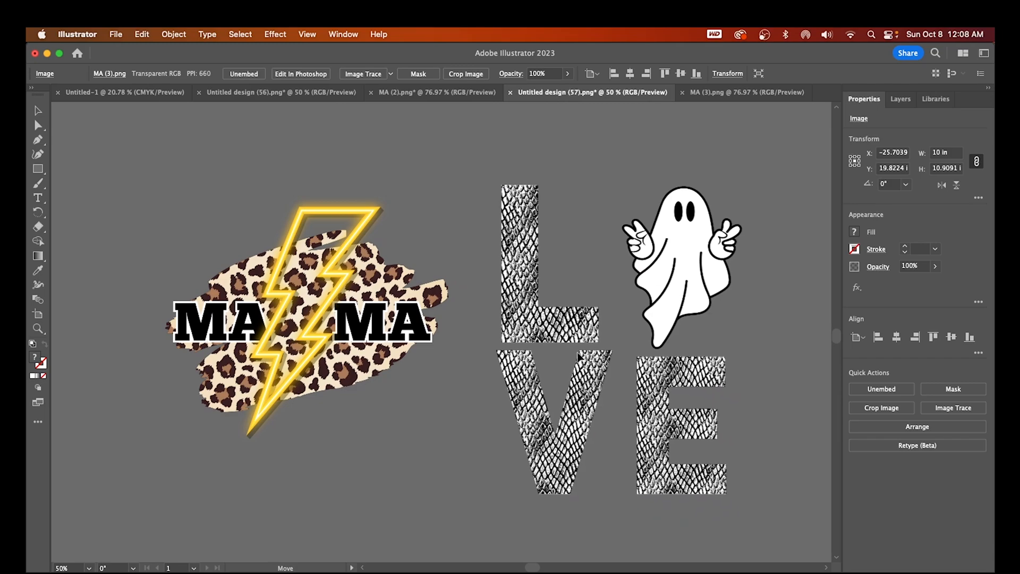
At 36% zoom, drag the MAMA and LOVE designs onto the artboard
left_click_drag(75, 568, 28, 564)
type("36")
key("Return")
left_click_drag(219, 323, 780, 281)
left_click_drag(475, 380, 781, 500)
left_click_drag(548, 566, 586, 567)
scroll(528, 412, "down", 1)
scroll(526, 416, "up", 3)
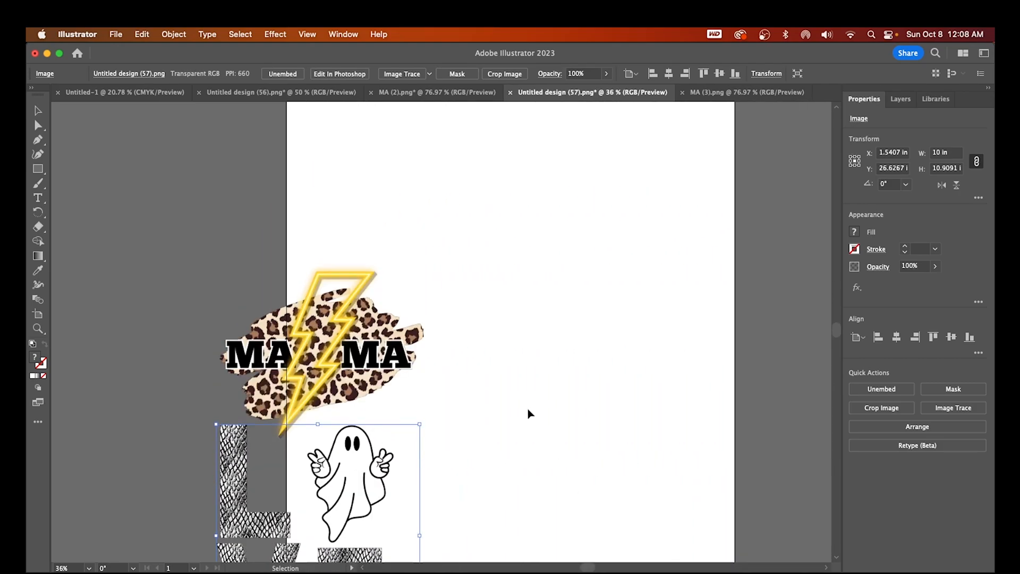
scroll(523, 418, "down", 5)
Zoom out to 12% and reposition the LOVE and MAMA designs on the artboard
left_click(68, 568)
type("12")
key("Return")
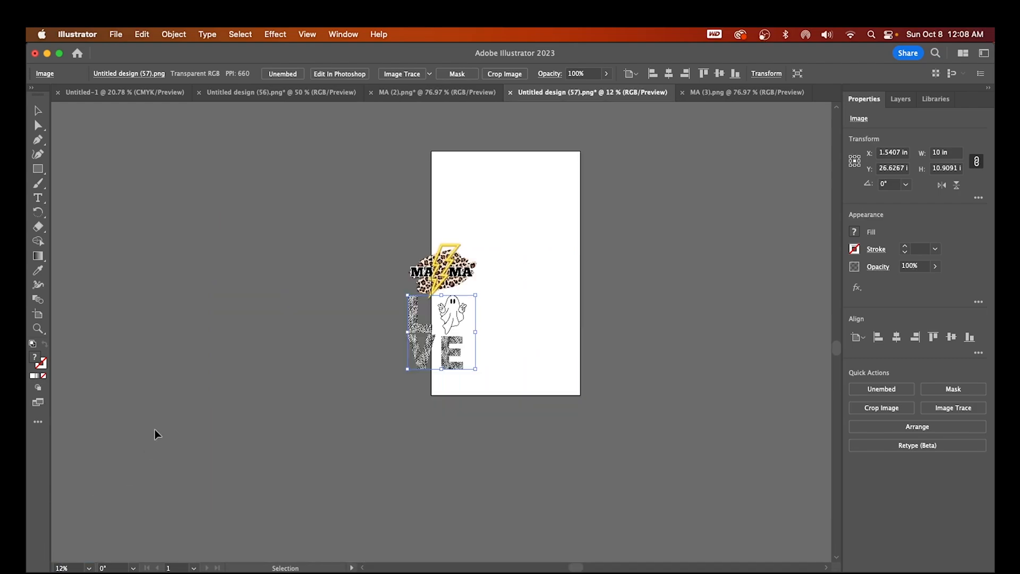
left_click_drag(469, 343, 498, 361)
left_click_drag(442, 267, 469, 225)
Option-drag copies to get four MAMA and three LOVE designs, then deselect
mouse_move(469, 224)
left_mouse_down()
mouse_move(470, 174)
mouse_move(485, 234)
left_mouse_up()
left_click_drag(458, 343, 542, 266)
left_click_drag(467, 226, 534, 190)
left_click(710, 399)
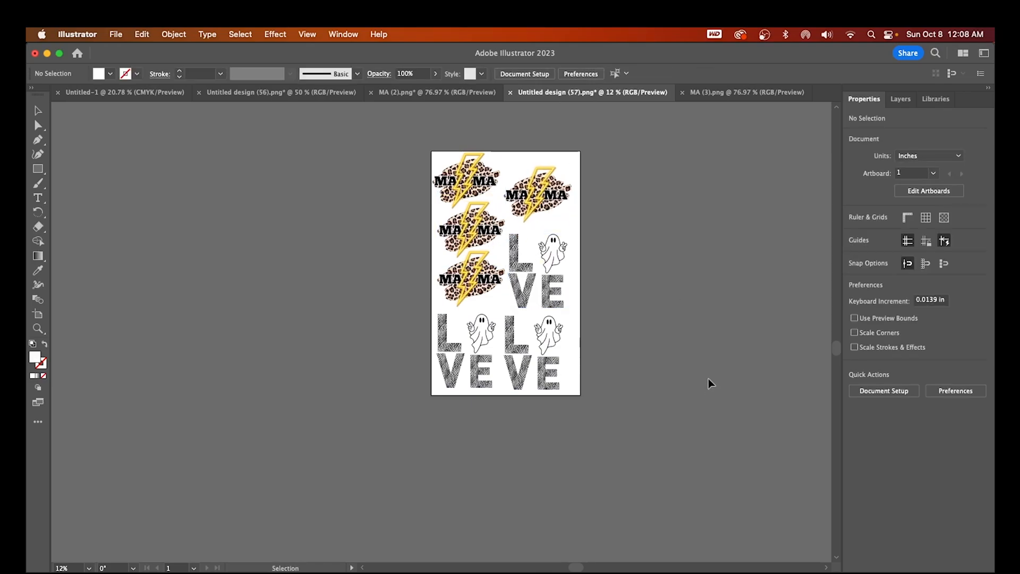
Back in Canva, fill the V, L and E letter frames with the uploaded holographic leopard image
mouse_move(531, 571)
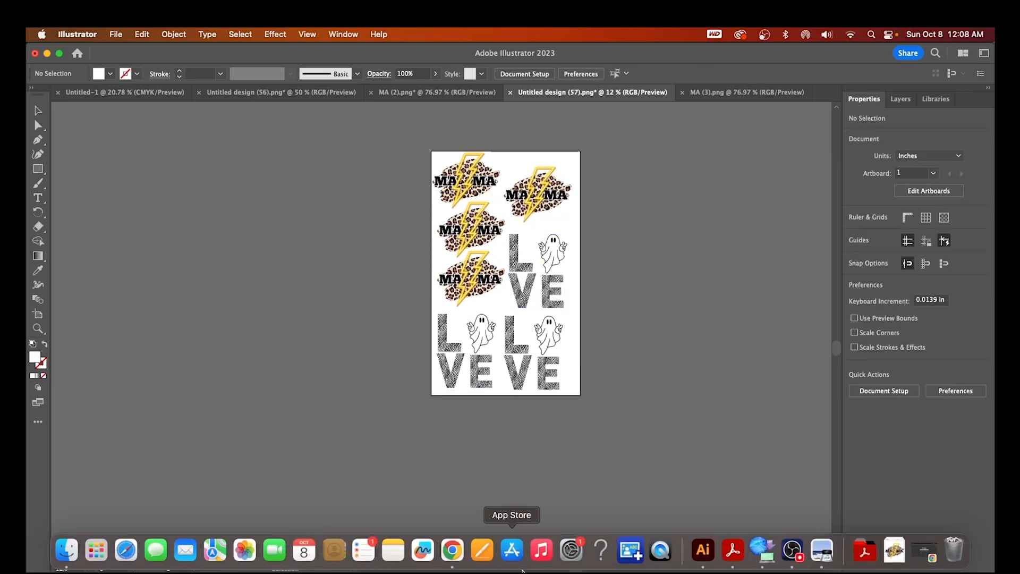
left_click(452, 553)
left_click(399, 416)
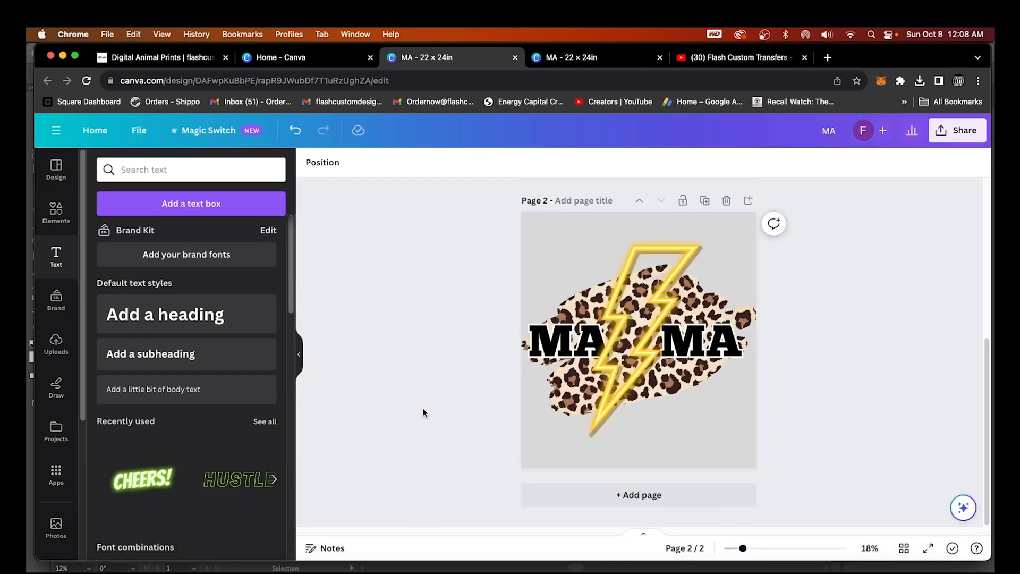
scroll(423, 408, "up", 5)
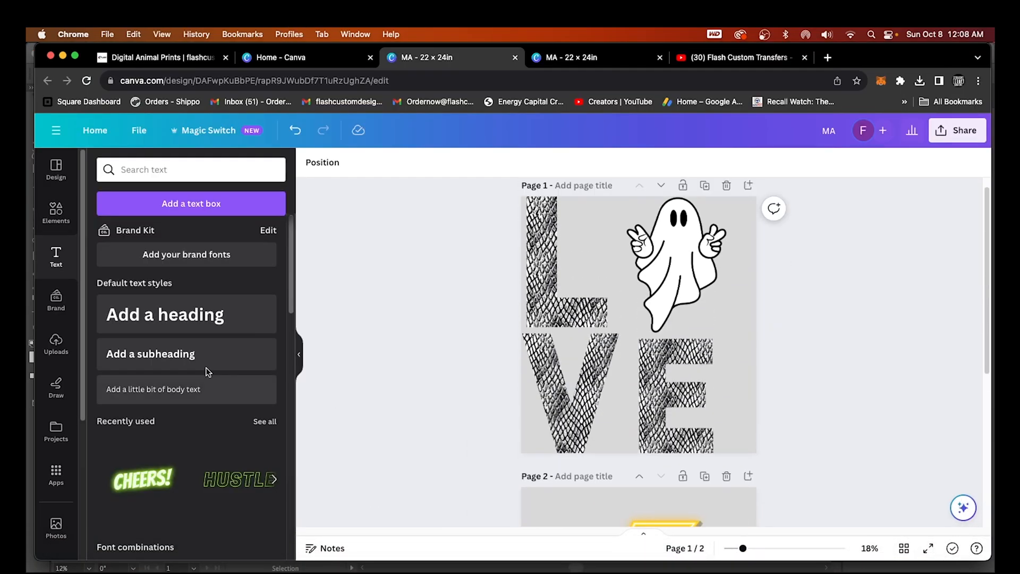
left_click(55, 344)
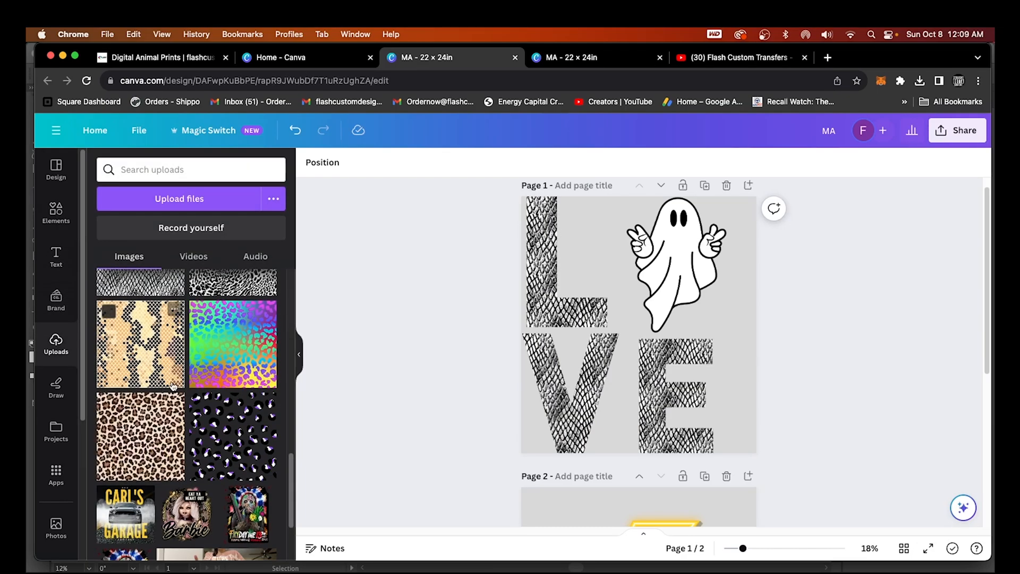
left_click_drag(234, 344, 563, 402)
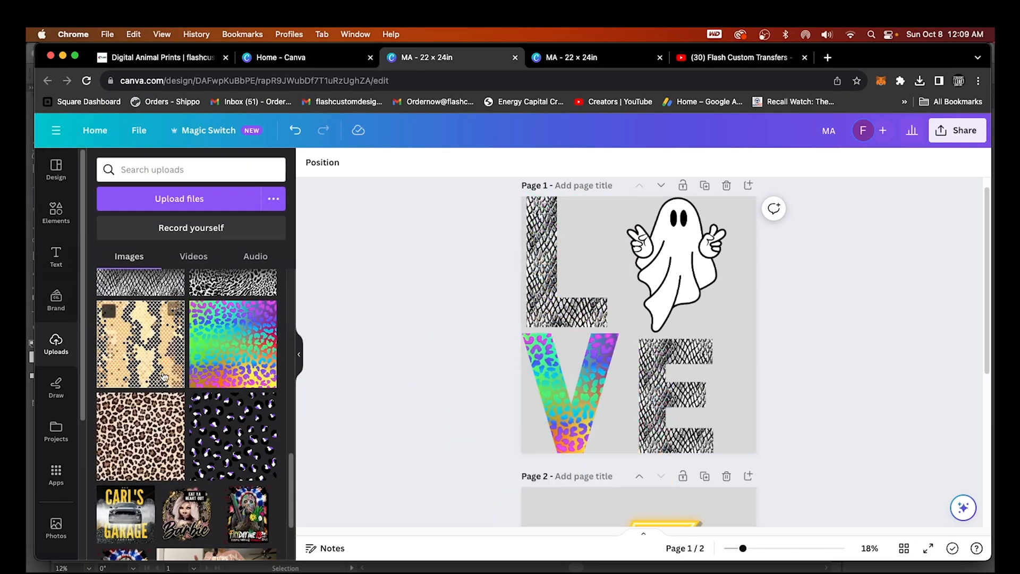
left_click_drag(234, 346, 542, 266)
left_click_drag(239, 389, 653, 419)
Check the ghost image, then switch to the other MA design tab
scroll(505, 493, "down", 3)
scroll(517, 496, "down", 2)
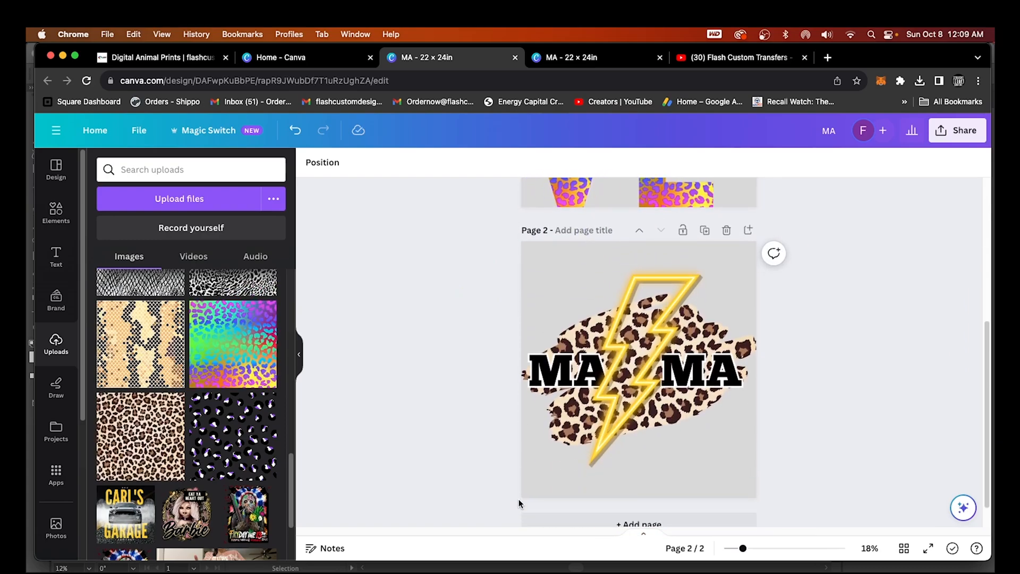
scroll(519, 499, "up", 5)
left_click(675, 276)
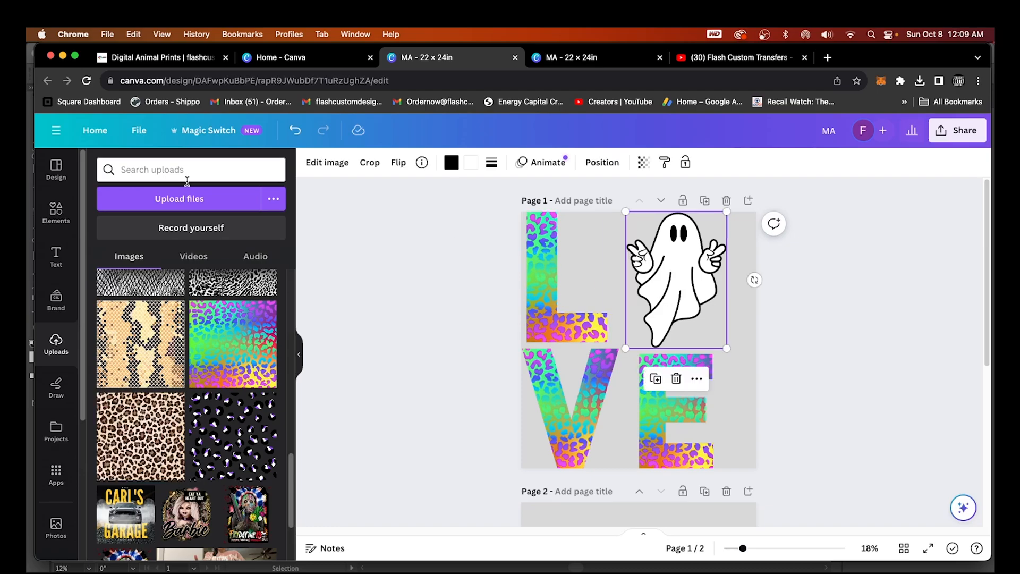
left_click(462, 430)
scroll(493, 432, "down", 5)
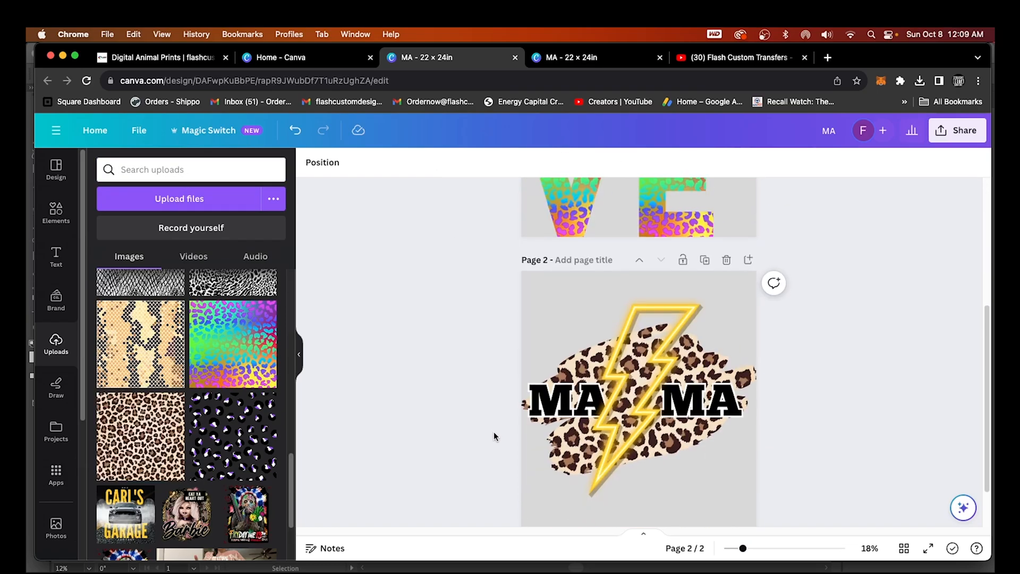
left_click(593, 57)
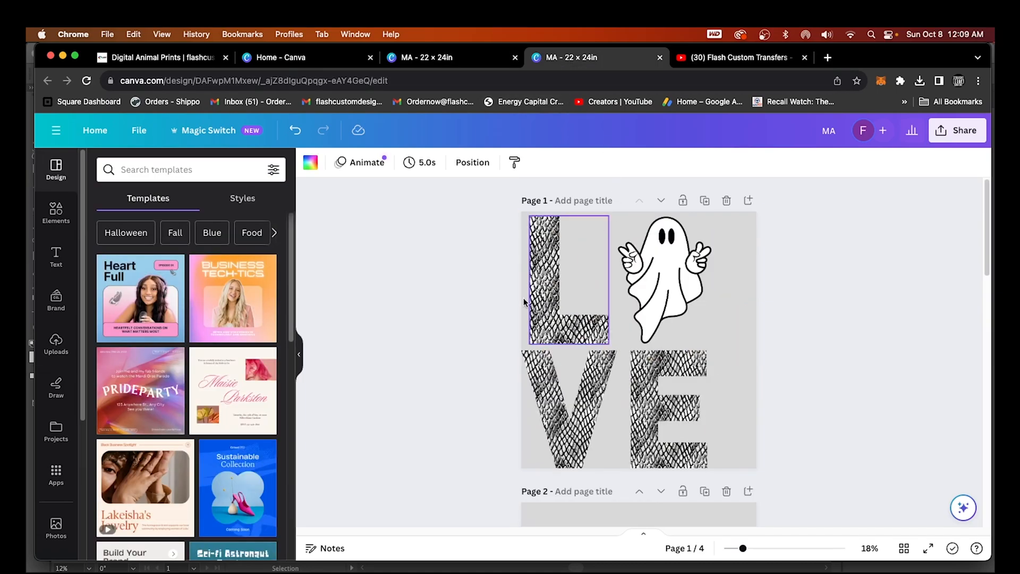
Review pages 1–4 and type 'byyyeeeeeeee' into the text box on page 4
scroll(488, 350, "down", 10)
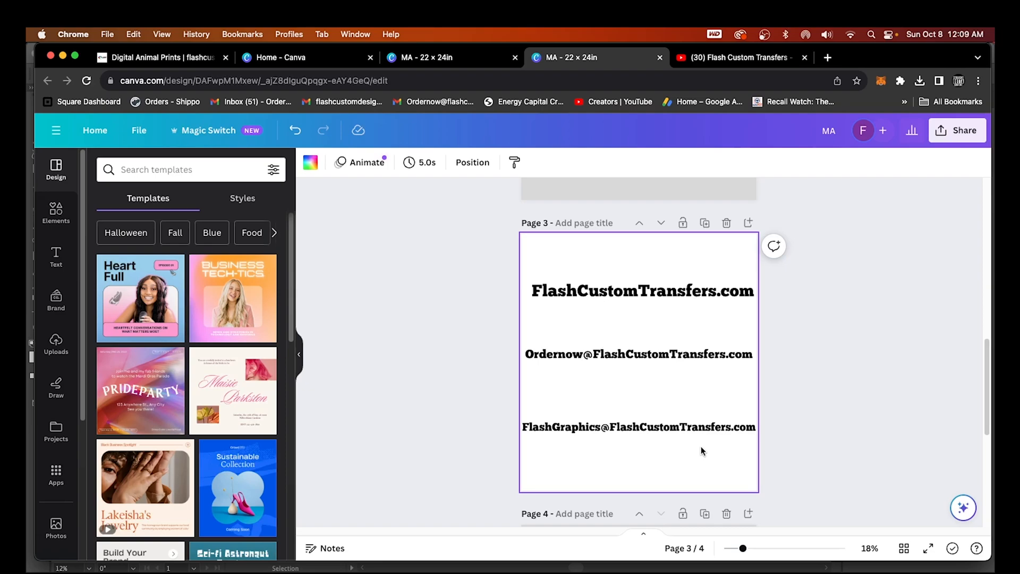
scroll(701, 445, "down", 2)
scroll(689, 418, "up", 2)
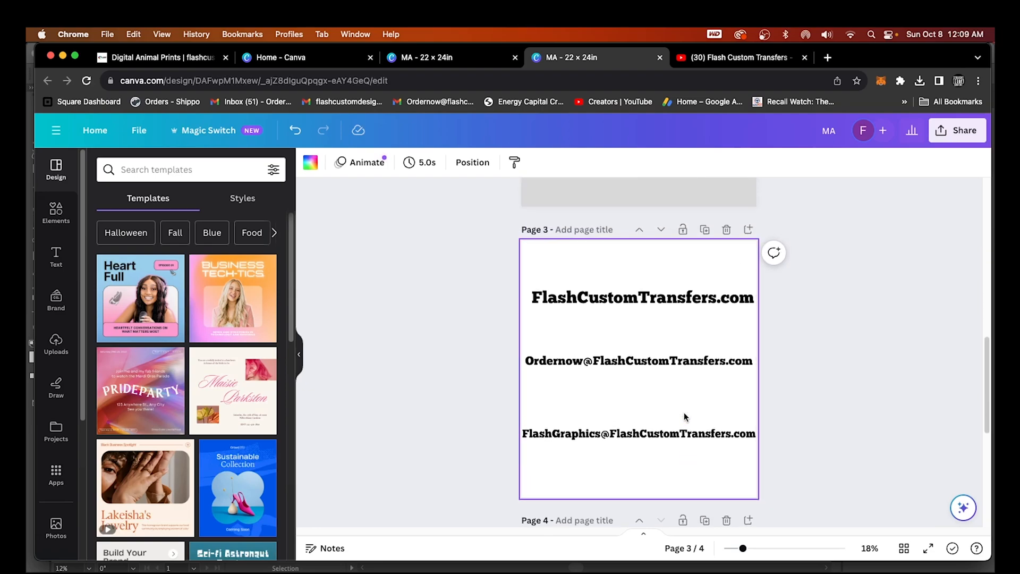
scroll(683, 415, "up", 9)
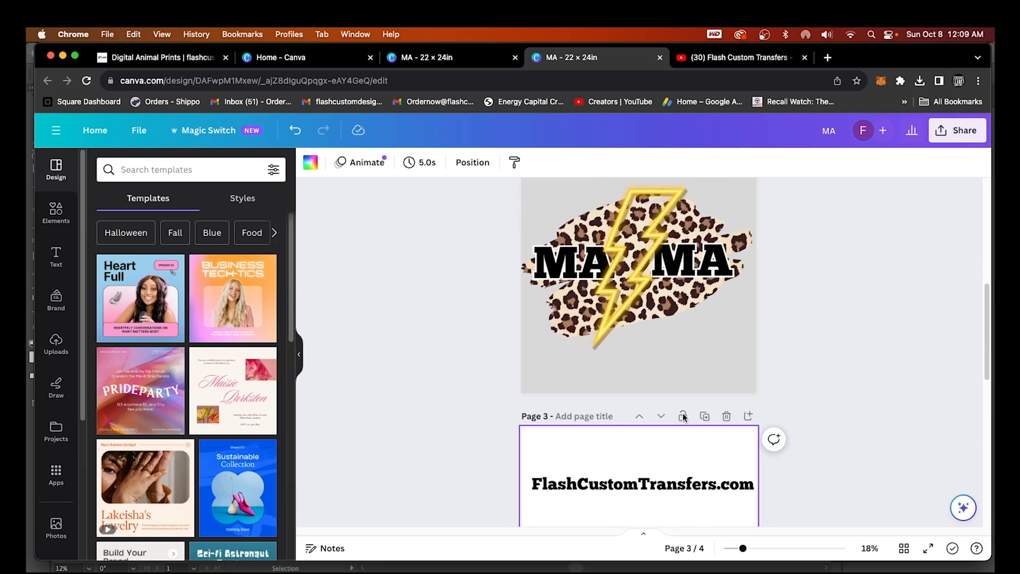
scroll(684, 418, "up", 3)
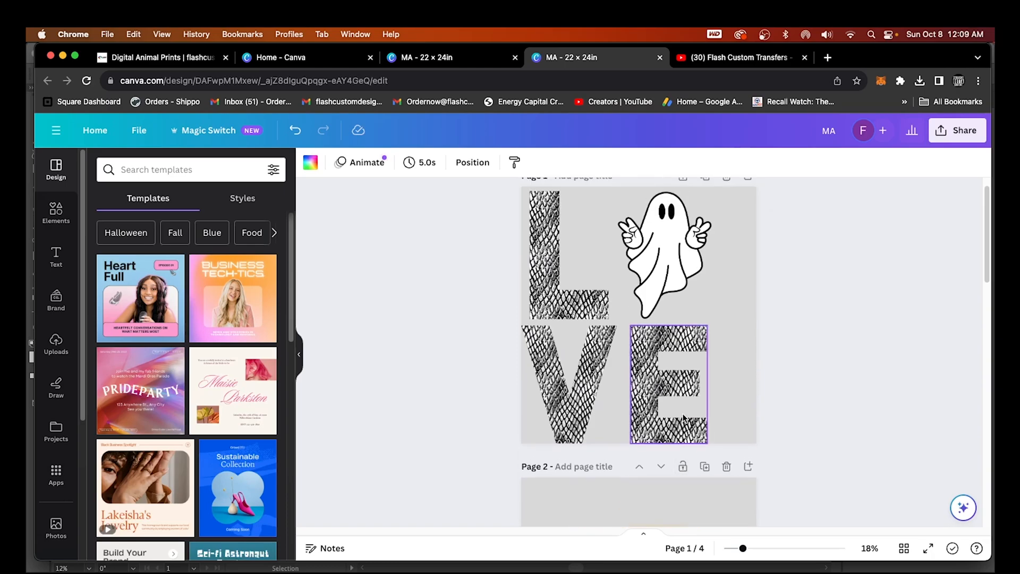
scroll(681, 428, "down", 20)
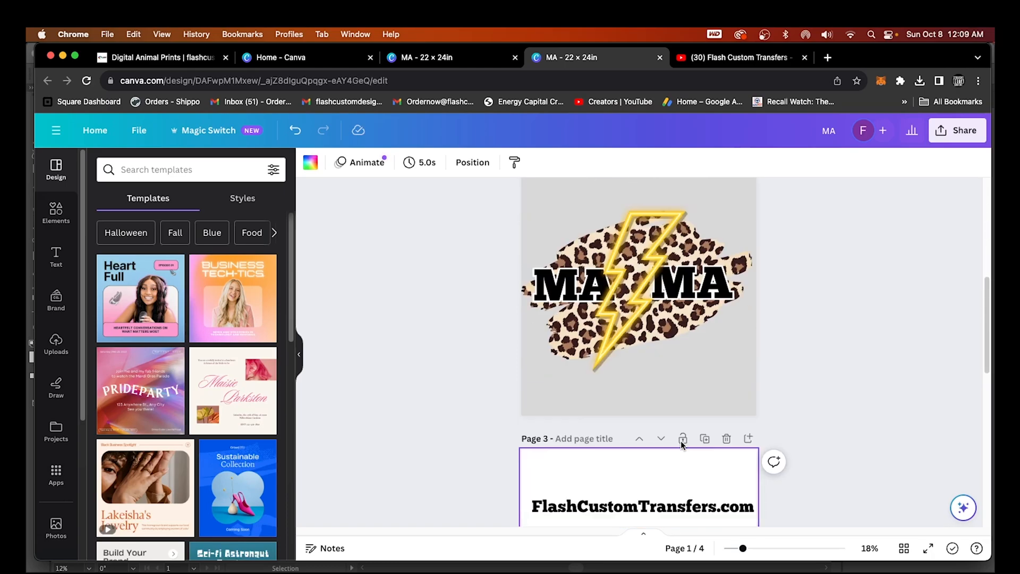
scroll(693, 441, "down", 7)
scroll(693, 441, "up", 9)
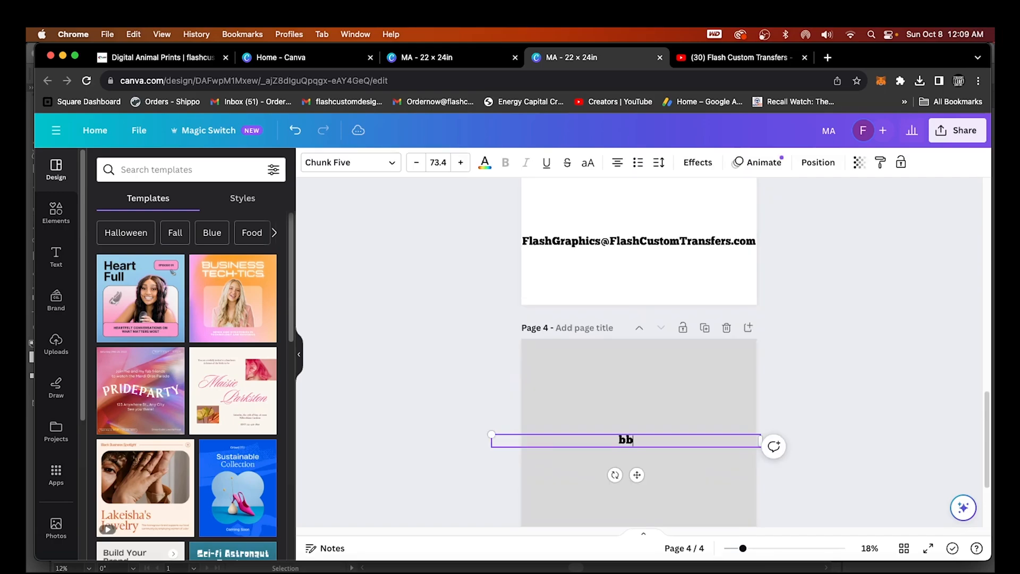
type("byyyeeeeeeee")
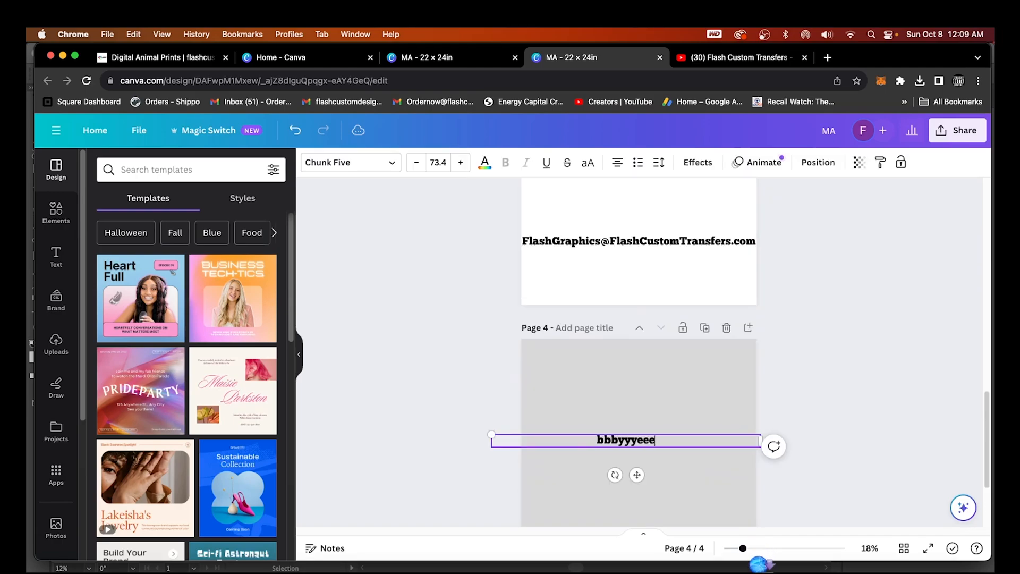